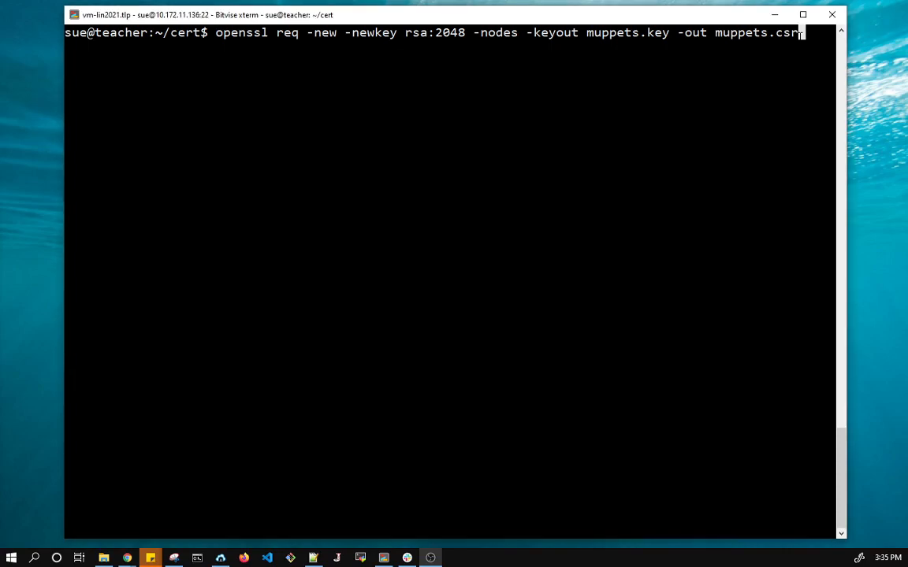
Step: Start the certificate request and answer country CA, province Quebec, city Montreal, organization Dawson College
key("Return")
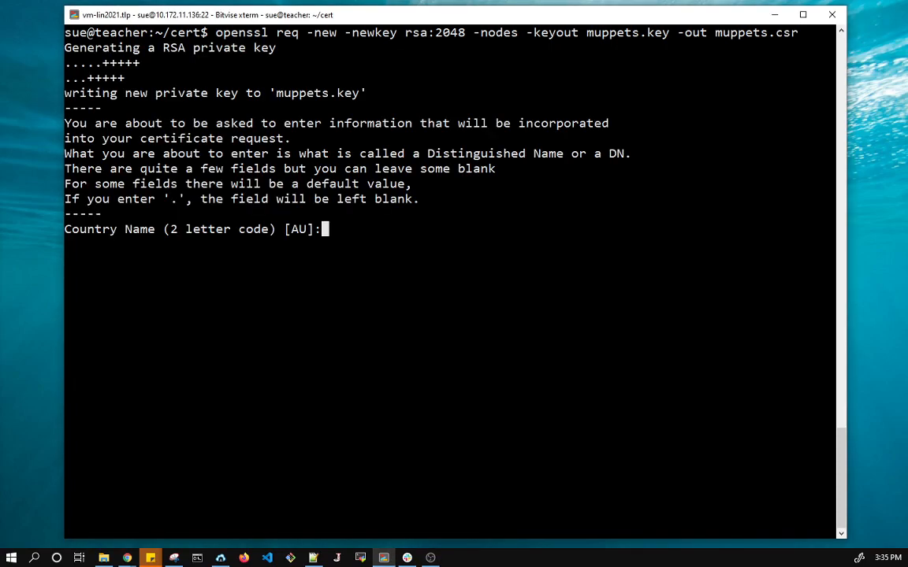
type("A")
key("BackSpace")
type("CA")
key("Return")
type("Que")
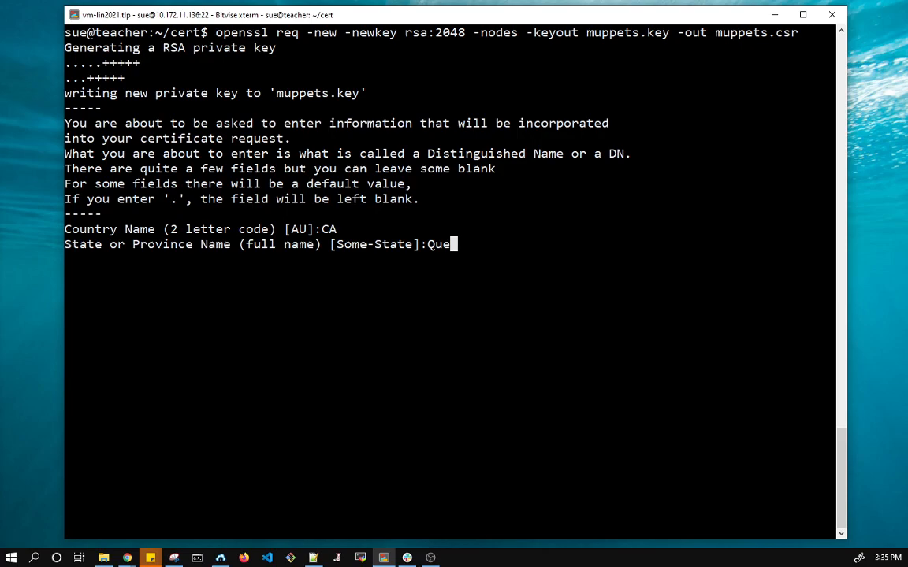
type("bec")
key("Return")
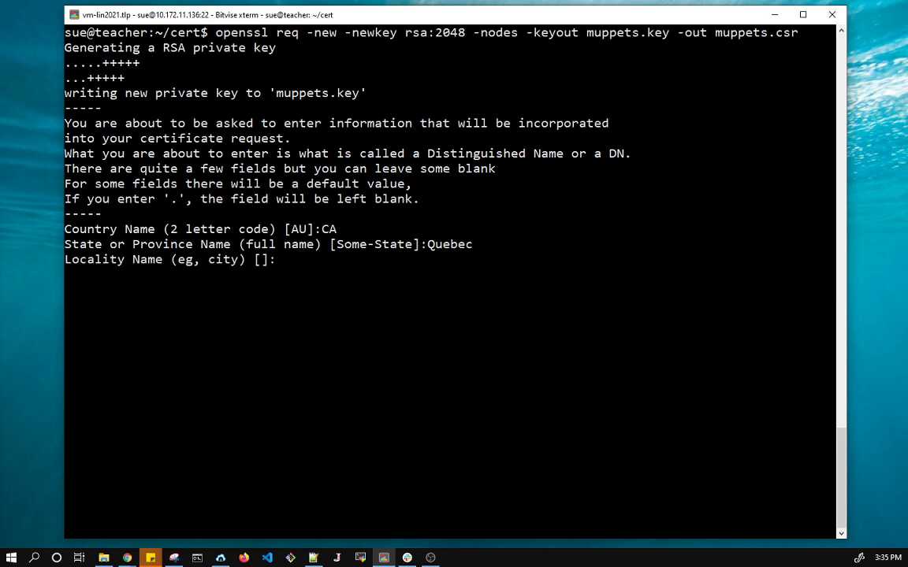
type("Montreal")
key("Return")
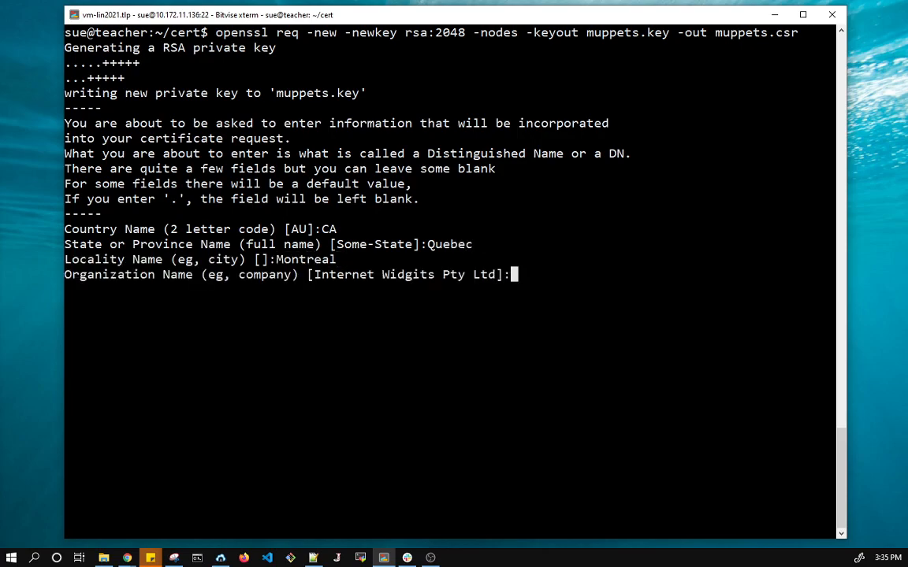
type("Dawson ")
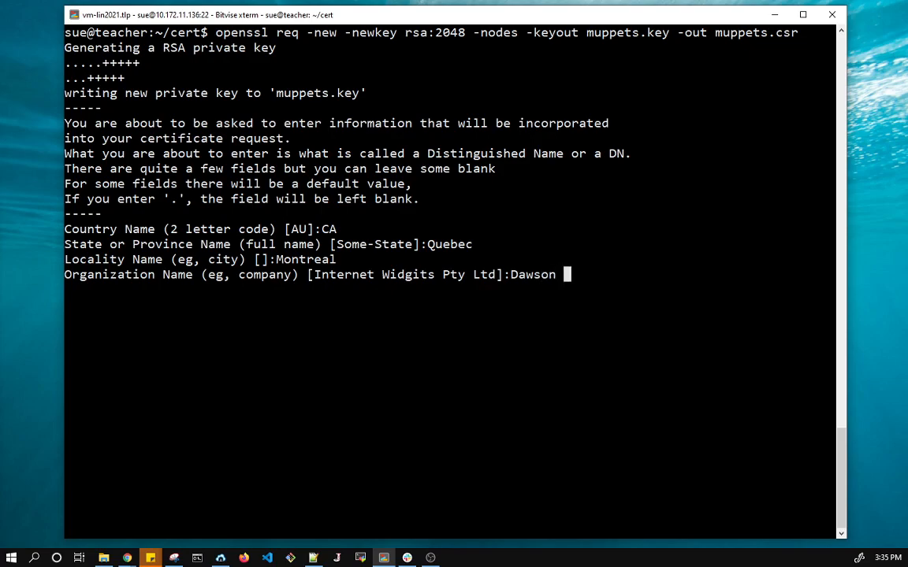
type("College")
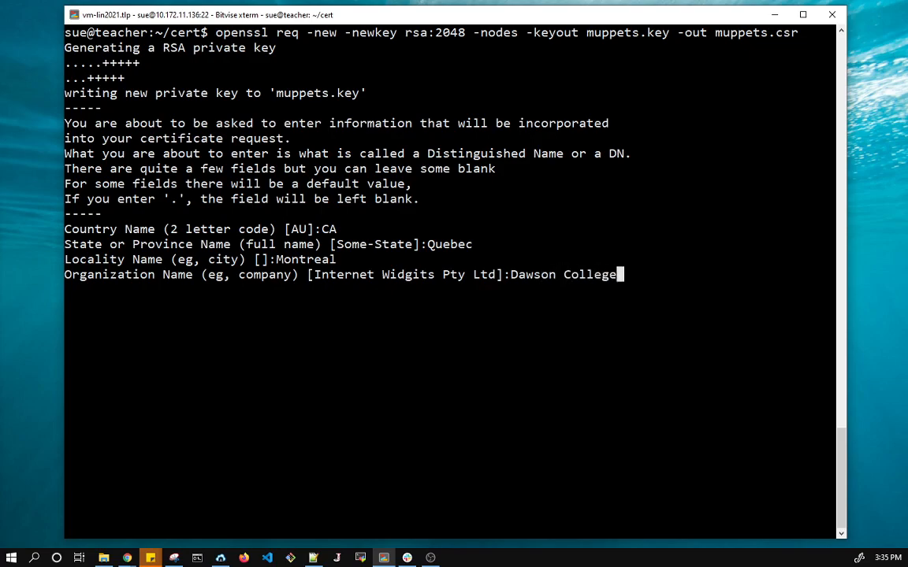
key("Return")
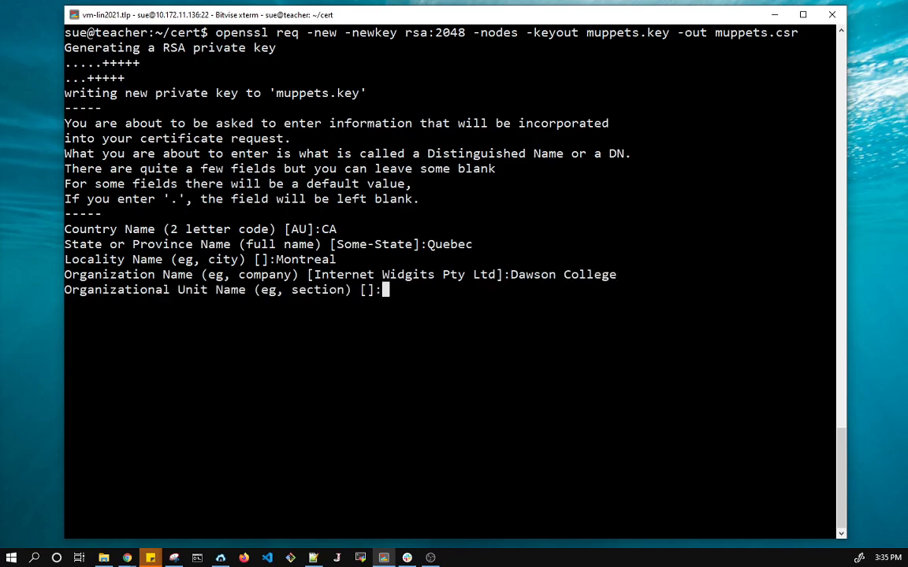
type("CS Dept")
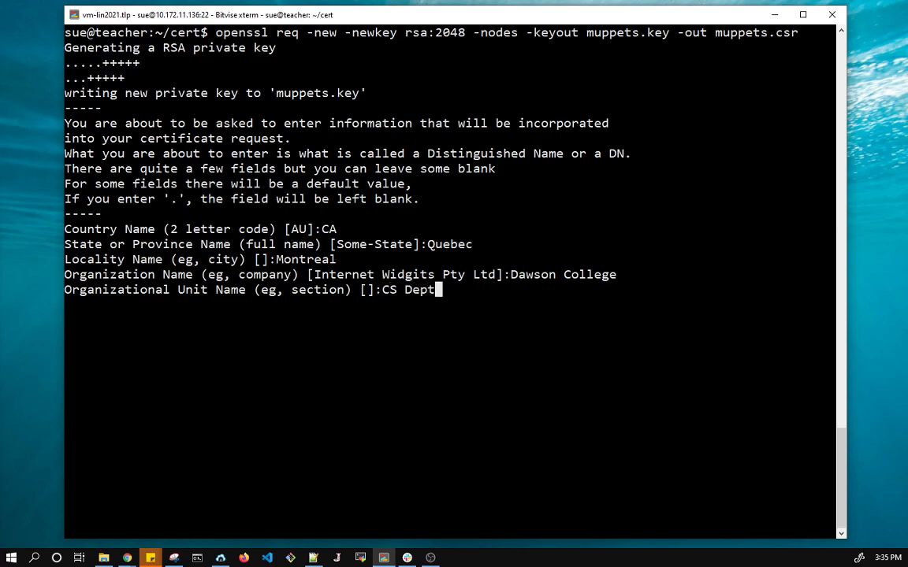
key("Return")
type("www")
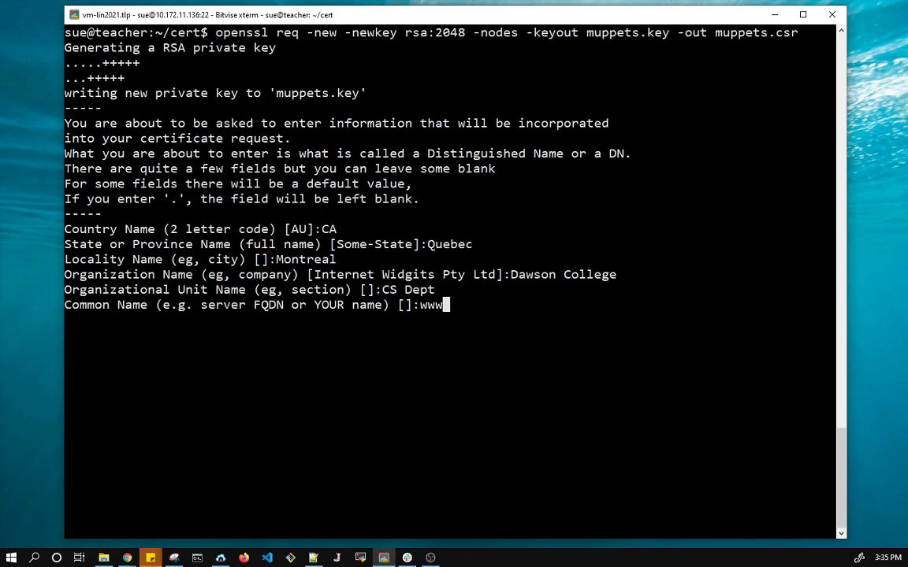
type(".muppets")
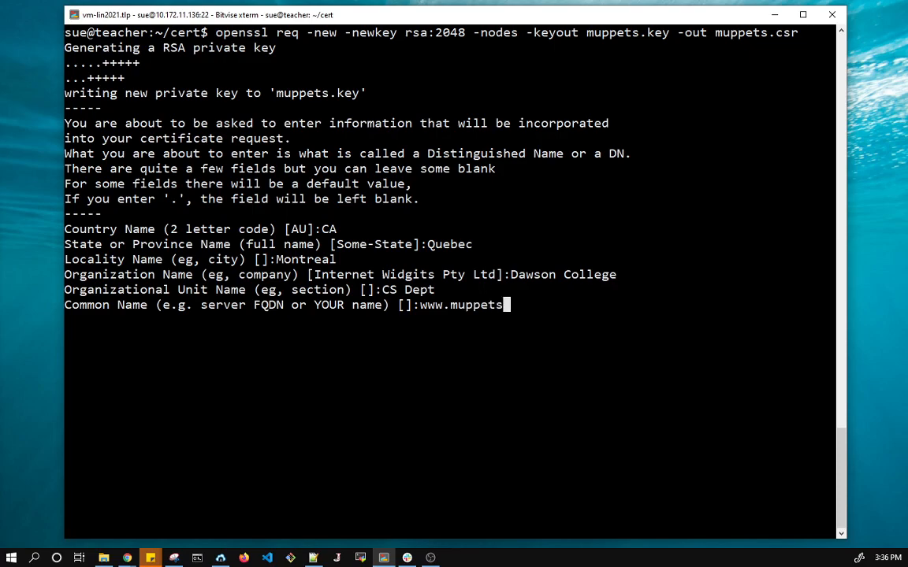
type(".ca")
key("Return")
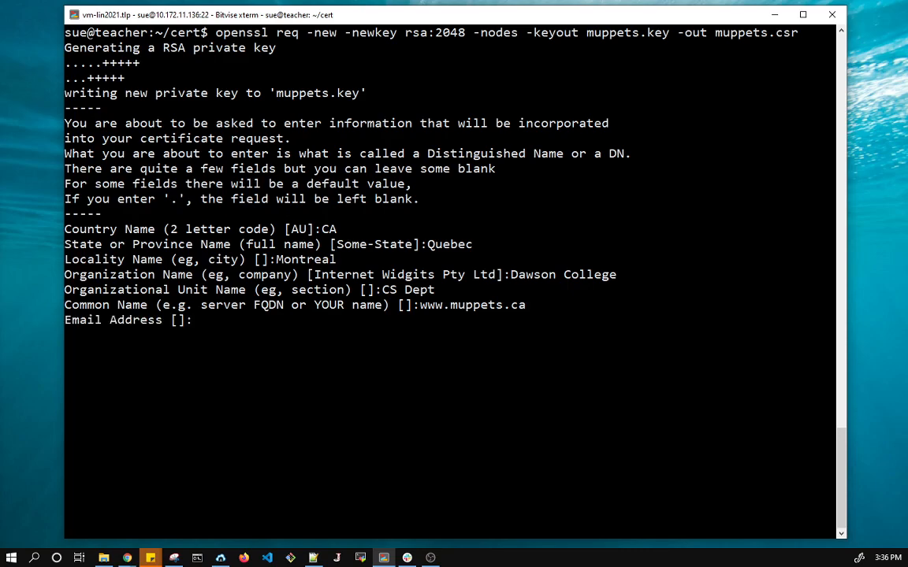
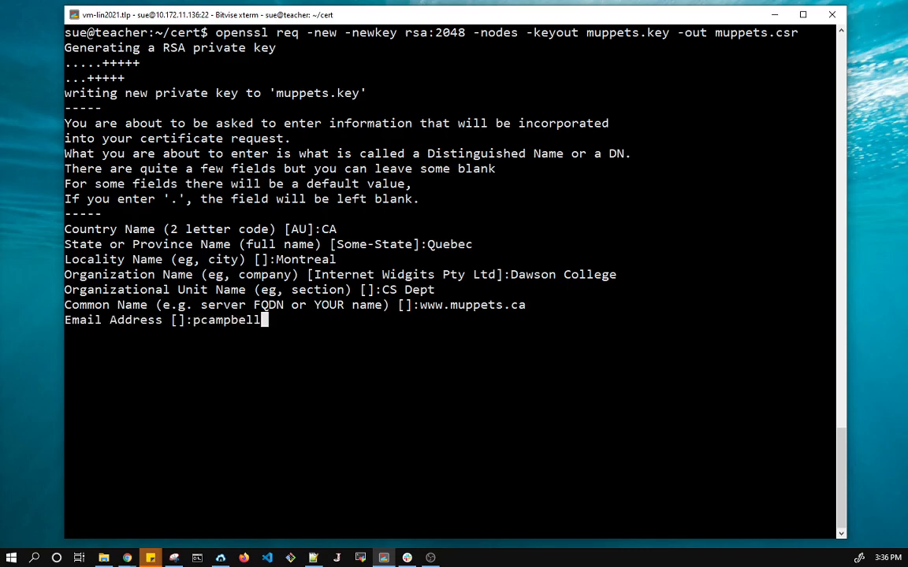
key("Return")
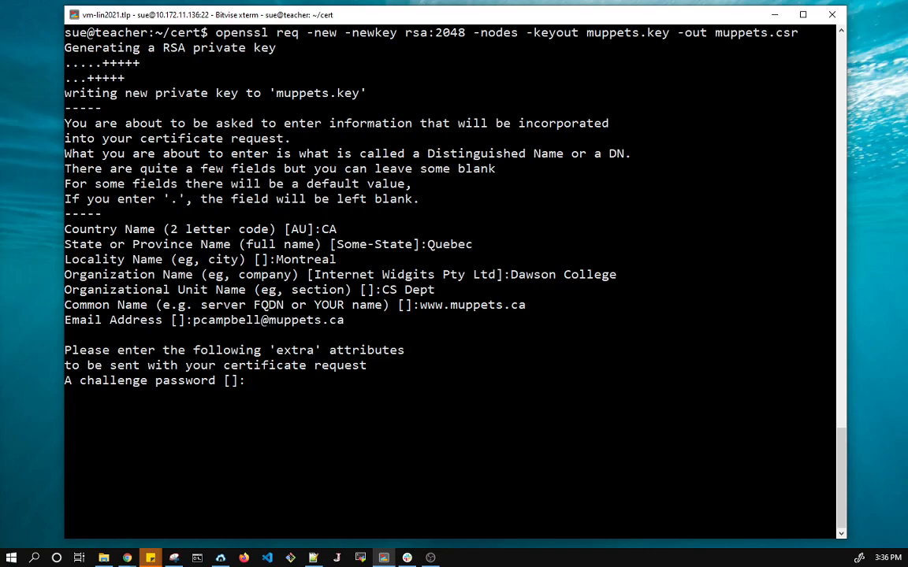
key("Return")
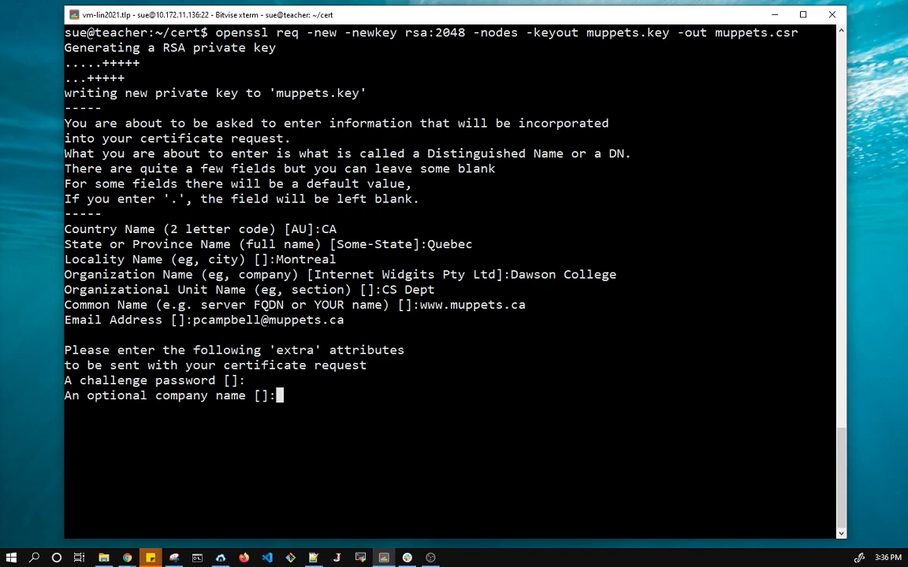
key("Return")
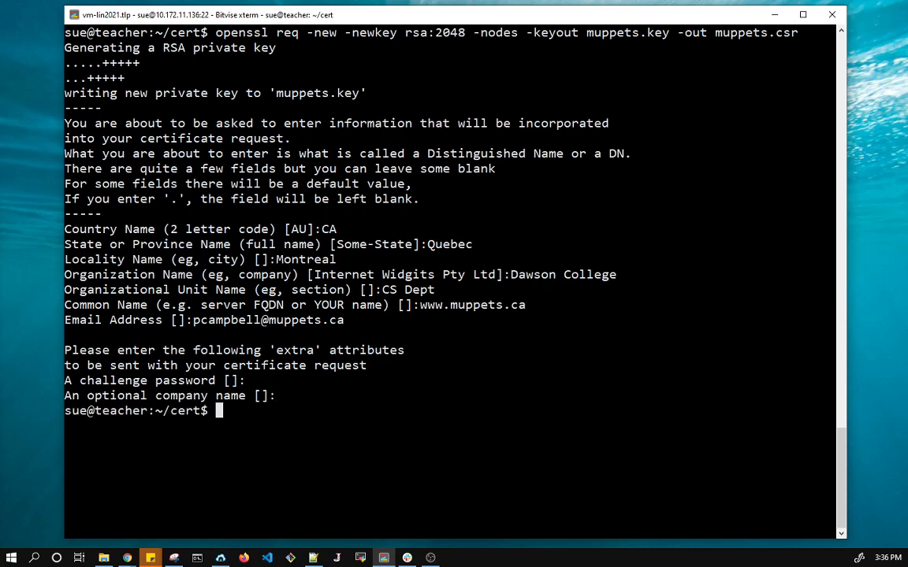
type("ls")
key("Return")
key("ctrl+l")
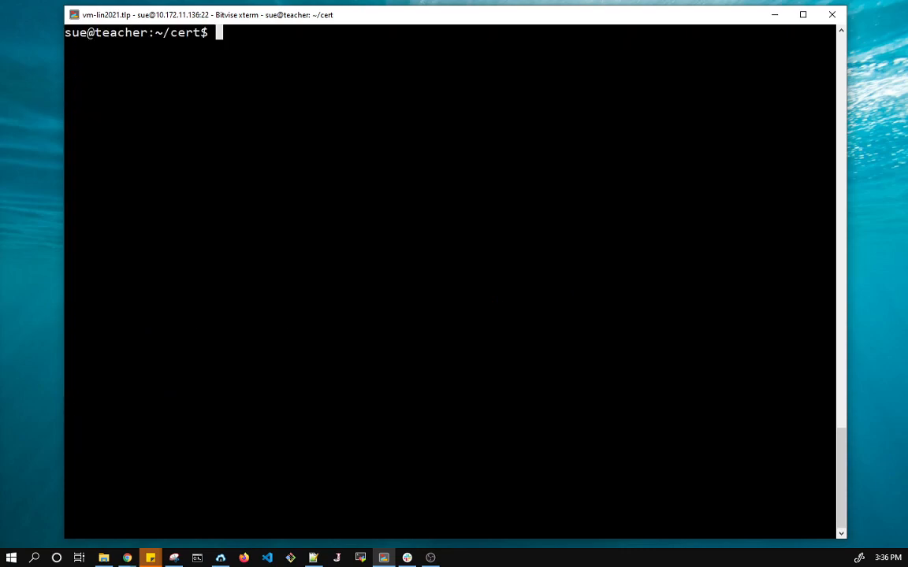
type("file *")
key("Return")
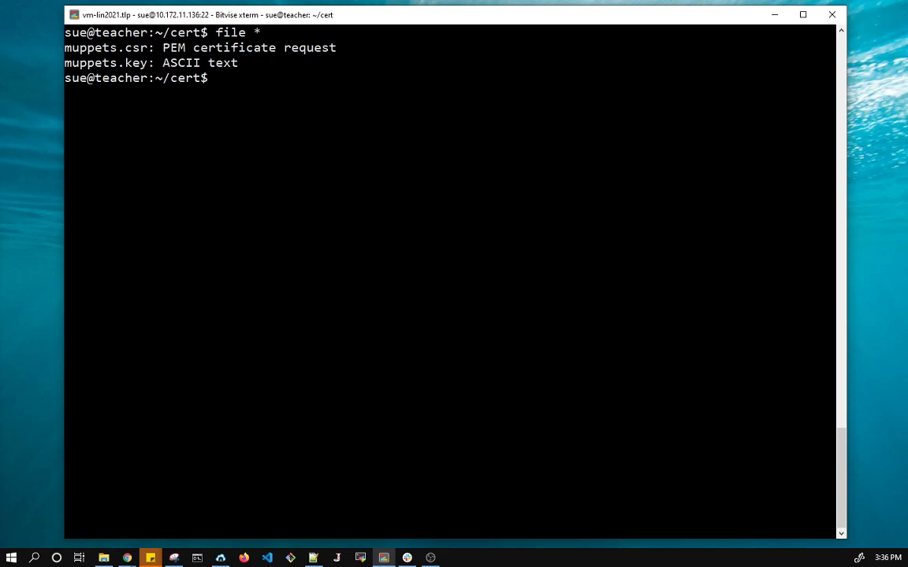
key("alt+Tab")
type("cat m")
key("Tab")
type("csr")
key("Return")
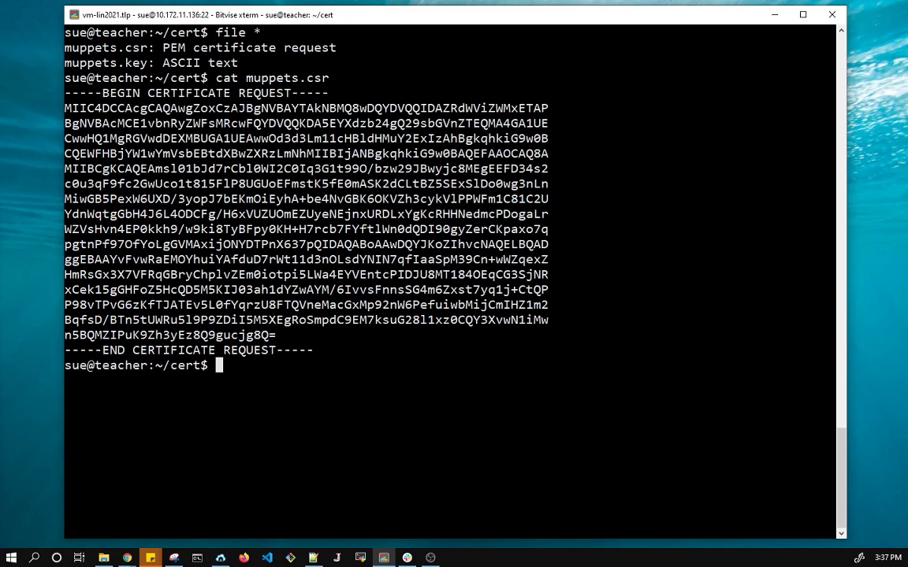
key("Up")
key("BackSpace")
key("BackSpace")
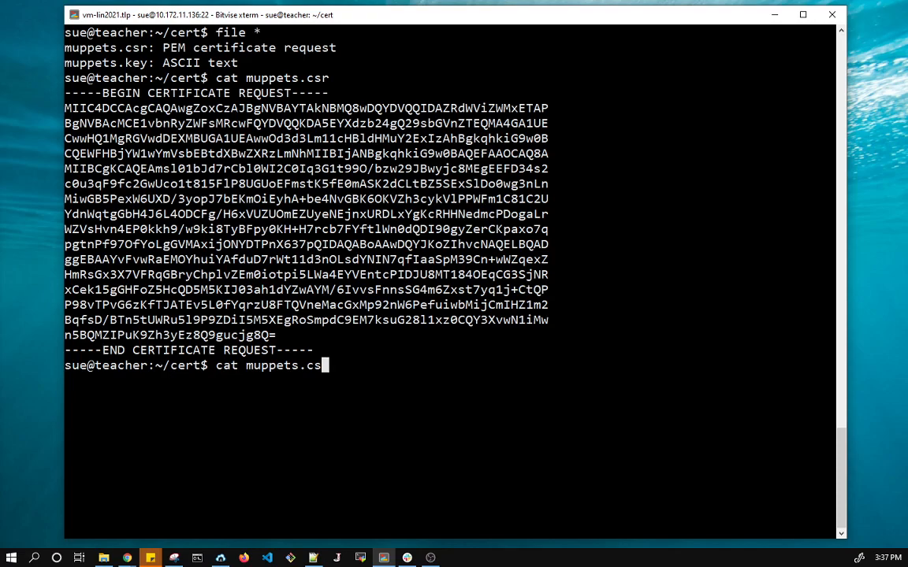
key("BackSpace")
key("BackSpace")
type("key")
key("Return")
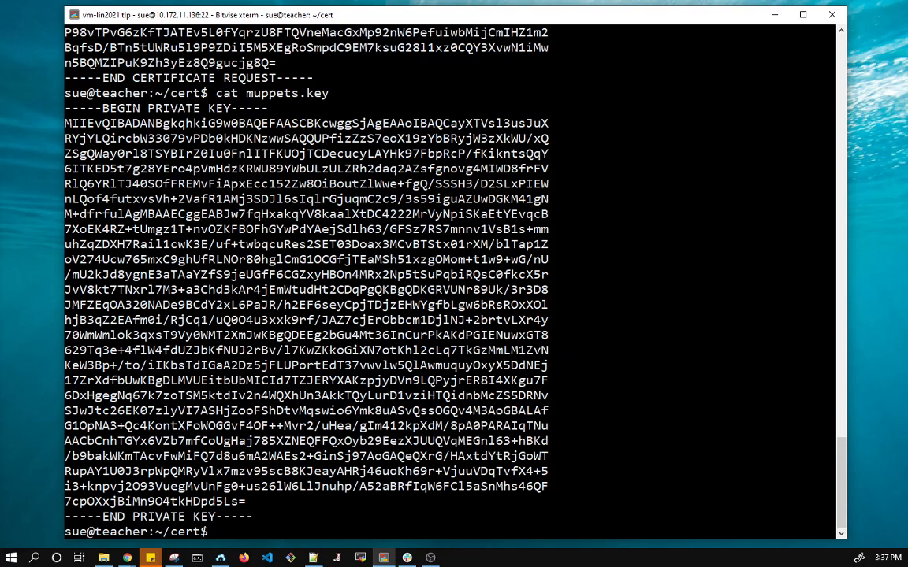
scroll(394, 316, "up", 5)
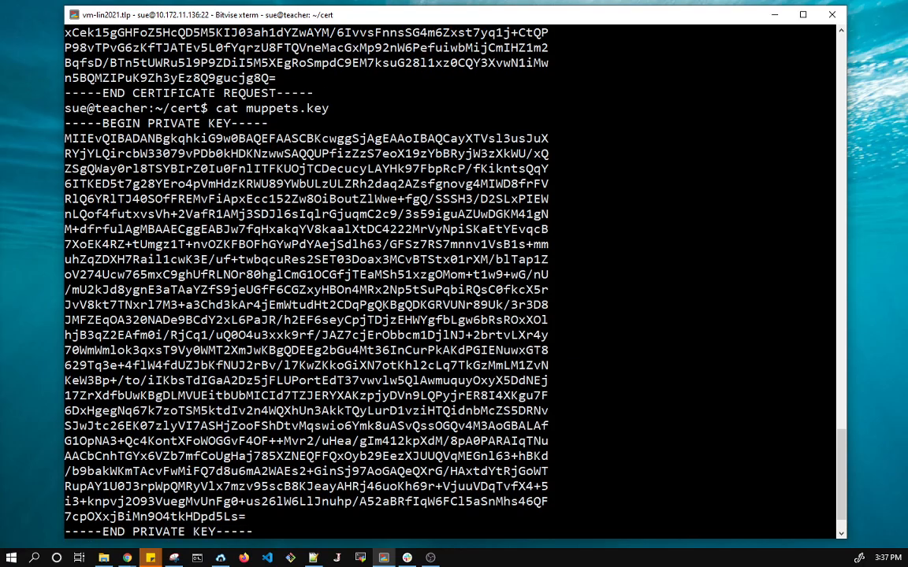
scroll(394, 315, "up", 5)
scroll(394, 315, "up", 3)
scroll(394, 315, "down", 5)
scroll(394, 315, "down", 5)
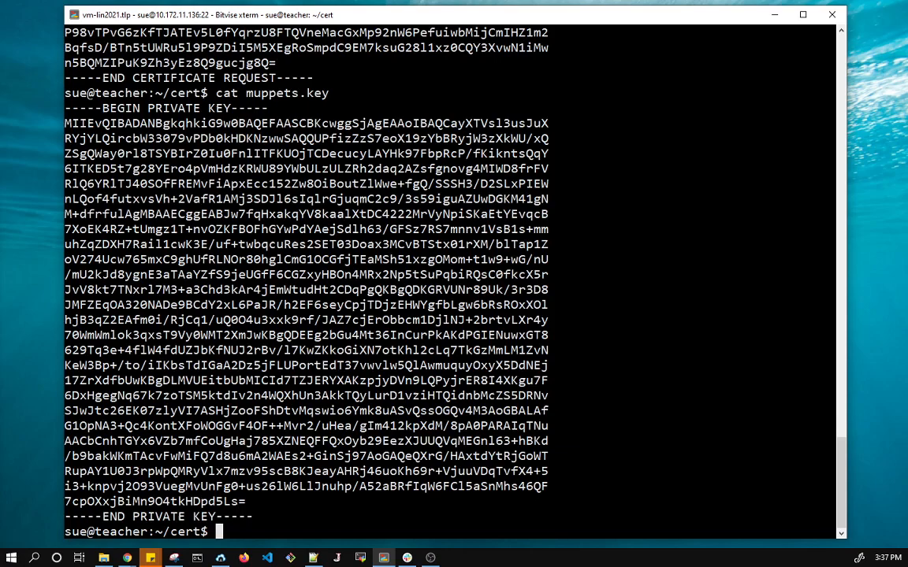
key("ctrl+l")
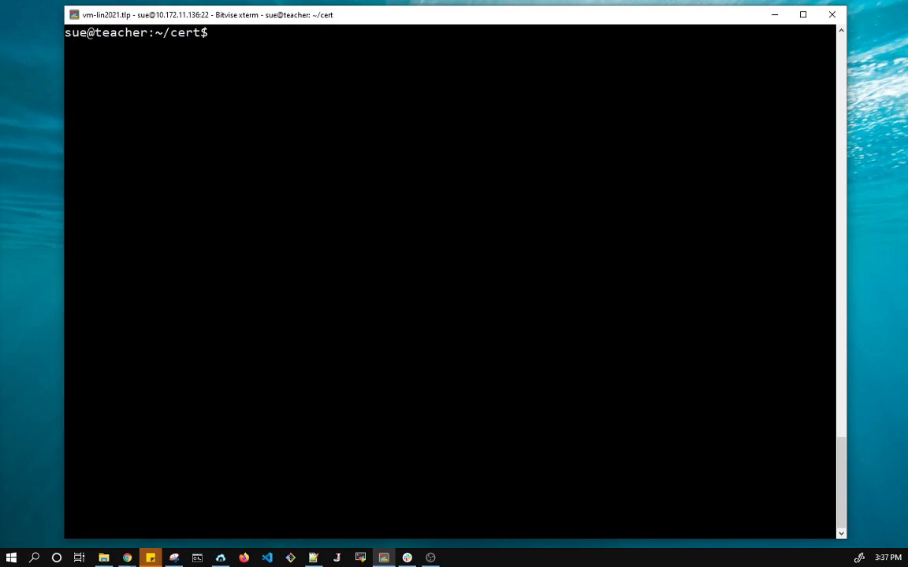
key("alt+Tab")
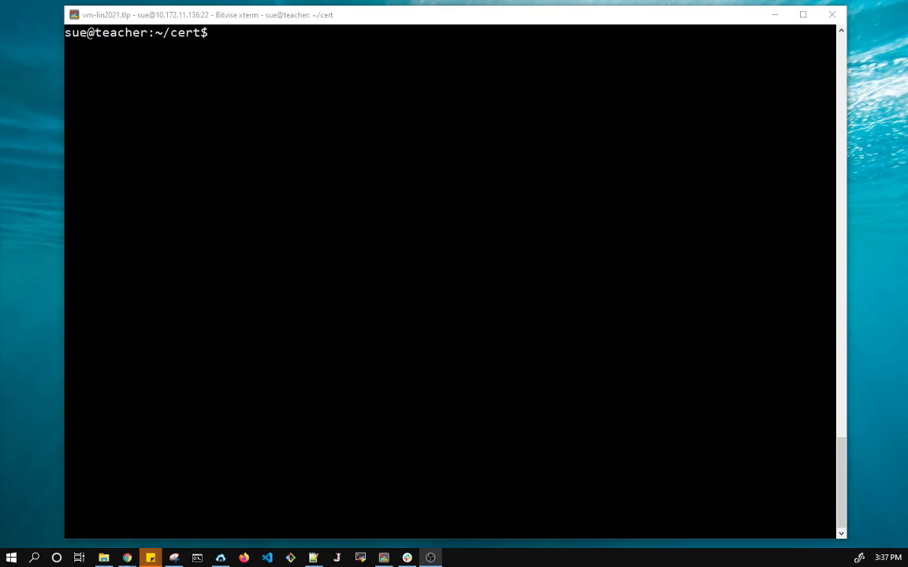
Step: Switch to another open program while the openssl x509 self-sign command waits at the ~/cert prompt
key("alt+Tab")
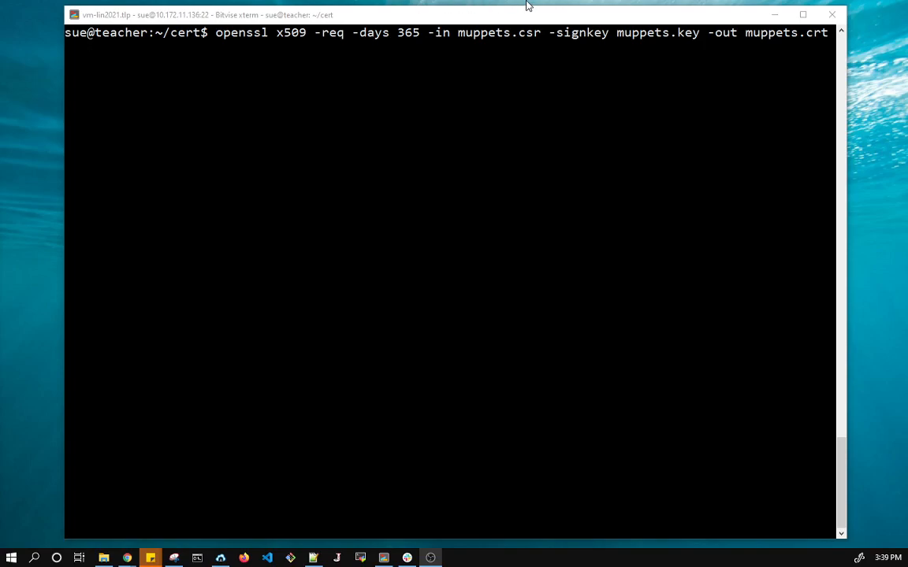
Step: Self-sign muppets.csr into muppets.crt, list the files and confirm muppets.crt is a PEM certificate
left_click(485, 6)
key("Return")
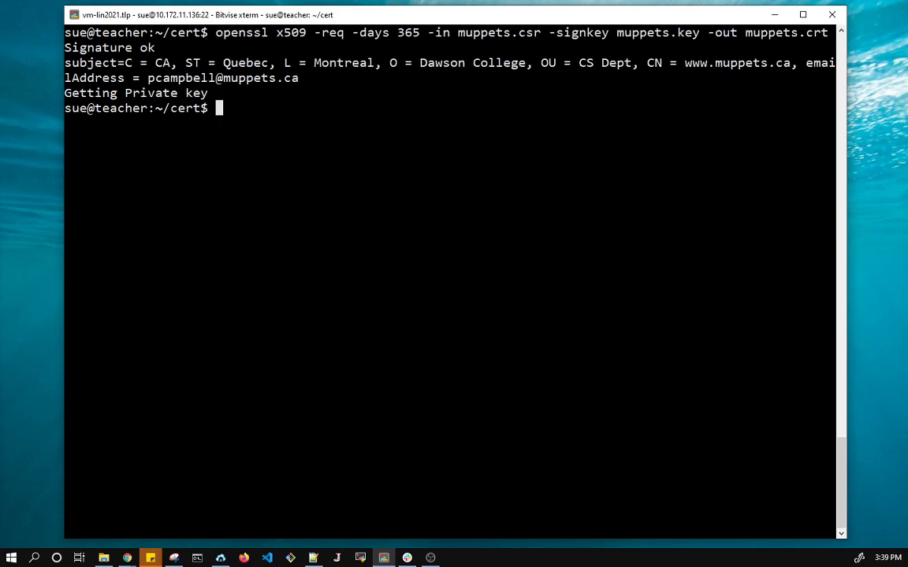
type("ls")
type(" -la")
key("Return")
type("fi")
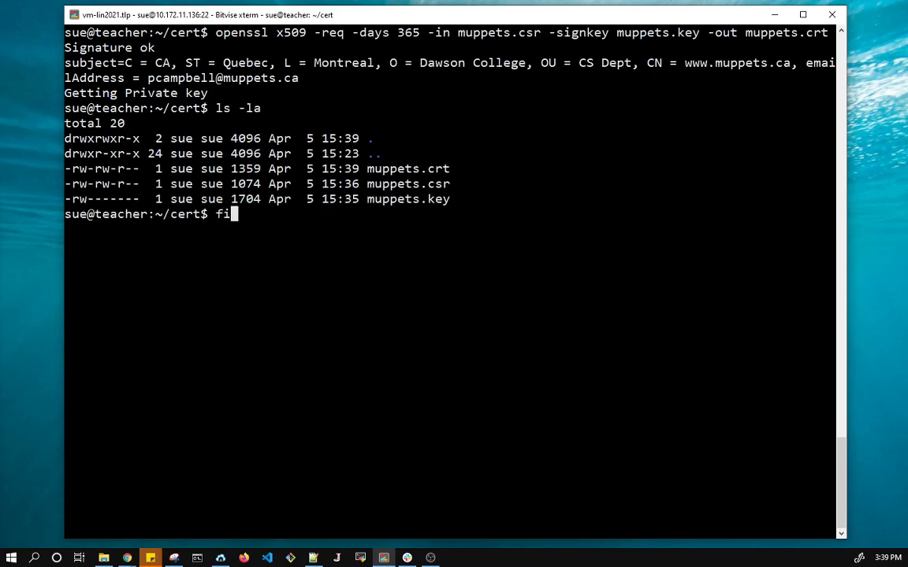
type("le *")
key("Return")
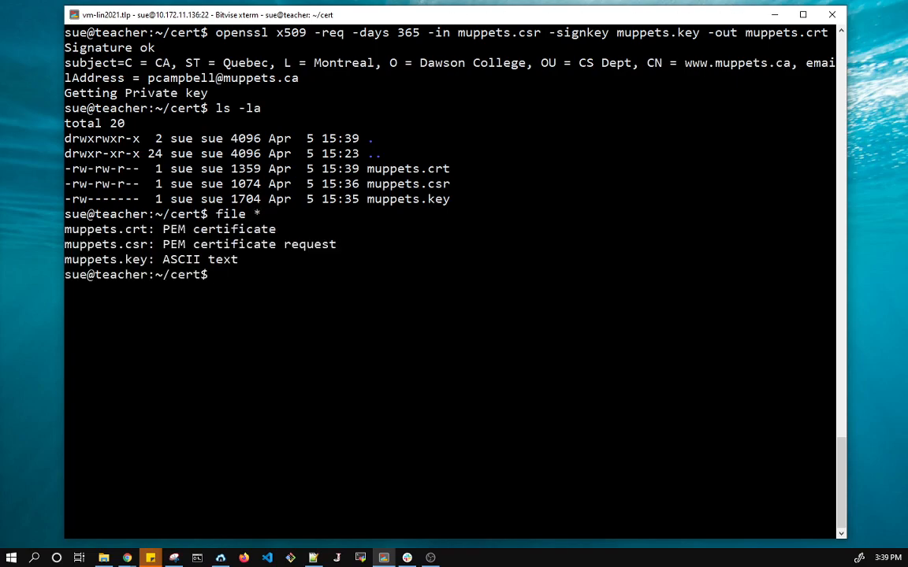
double_click(94, 229)
triple_click(94, 229)
left_click(213, 274)
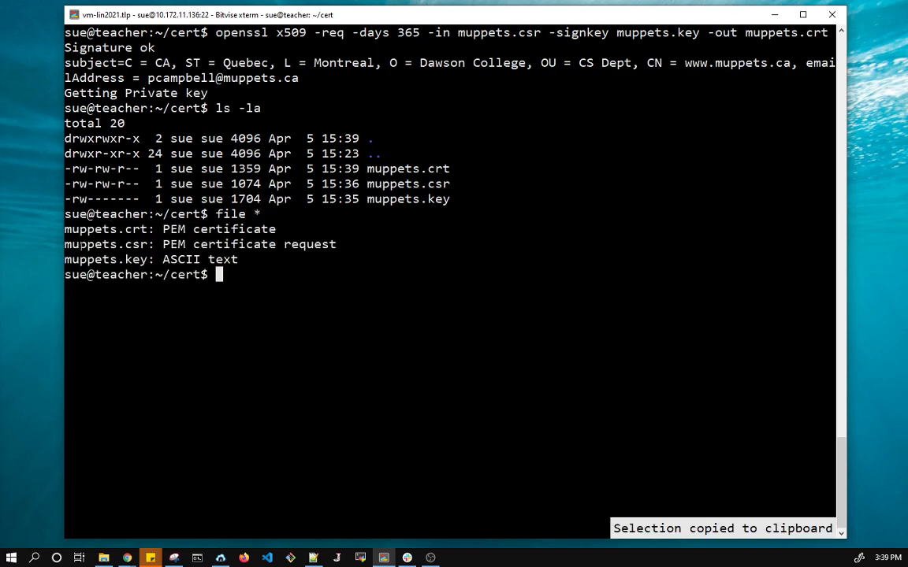
triple_click(95, 244)
left_click(213, 274)
type("file *")
Step: Recall a history command to cat muppets.crt and print its contents, then clear the screen
key("Up")
key("Up")
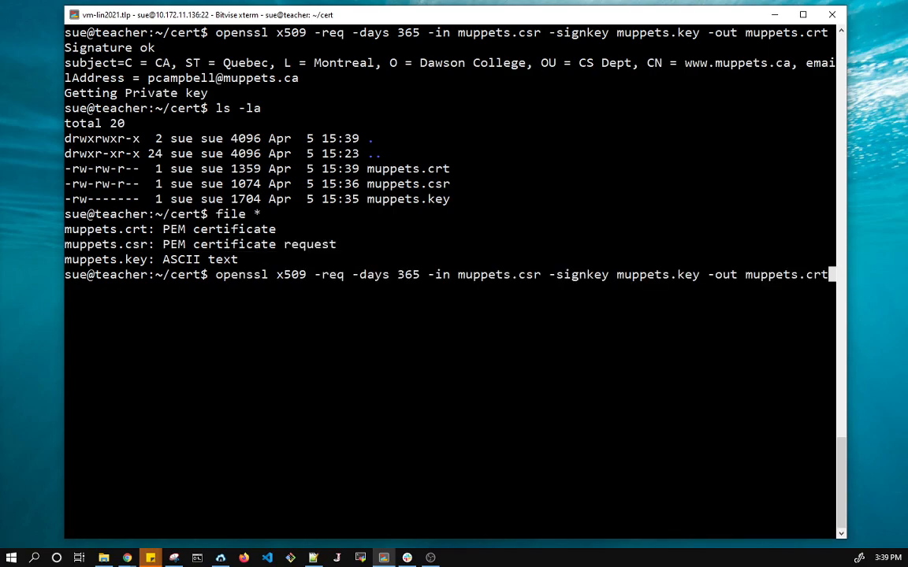
key("Up")
key("Home")
key("Delete")
key("Delete")
type("cat")
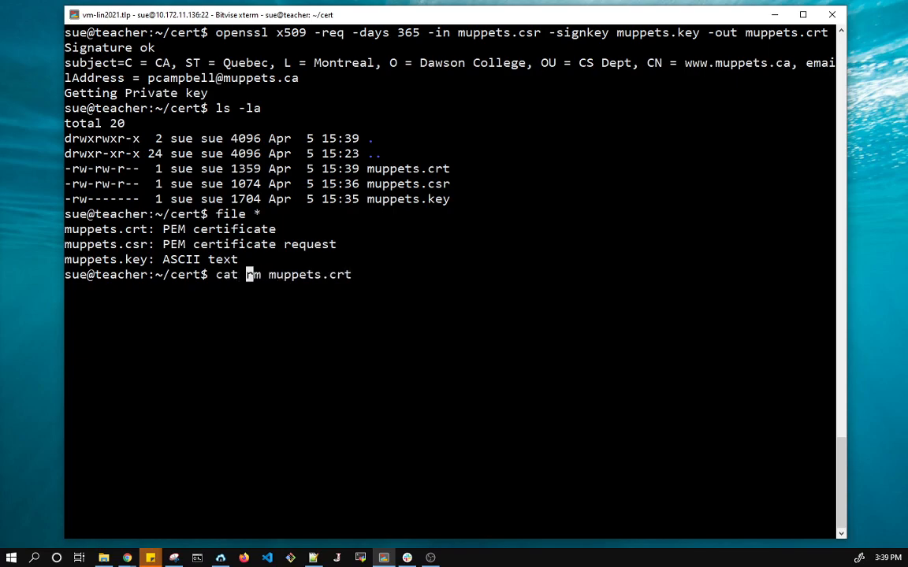
key("Return")
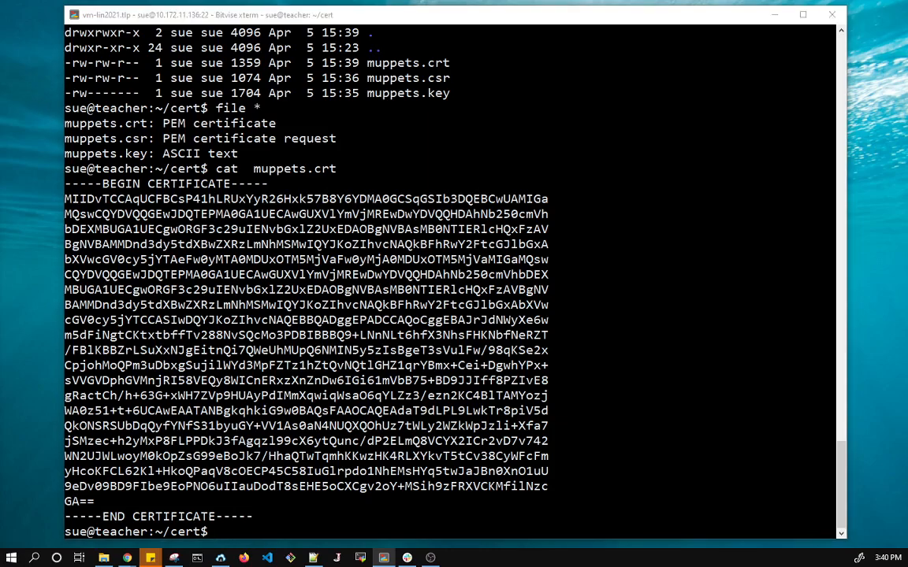
key("ctrl+l")
key("alt+Tab")
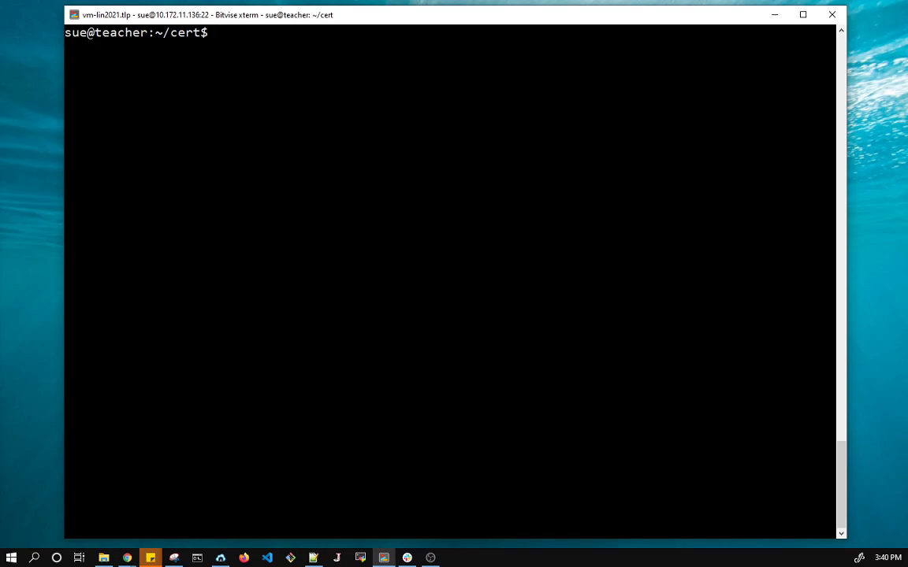
type("sudo -")
type("i")
Step: Become root with sudo -i, change into /etc/apache2 and list its contents
key("Return")
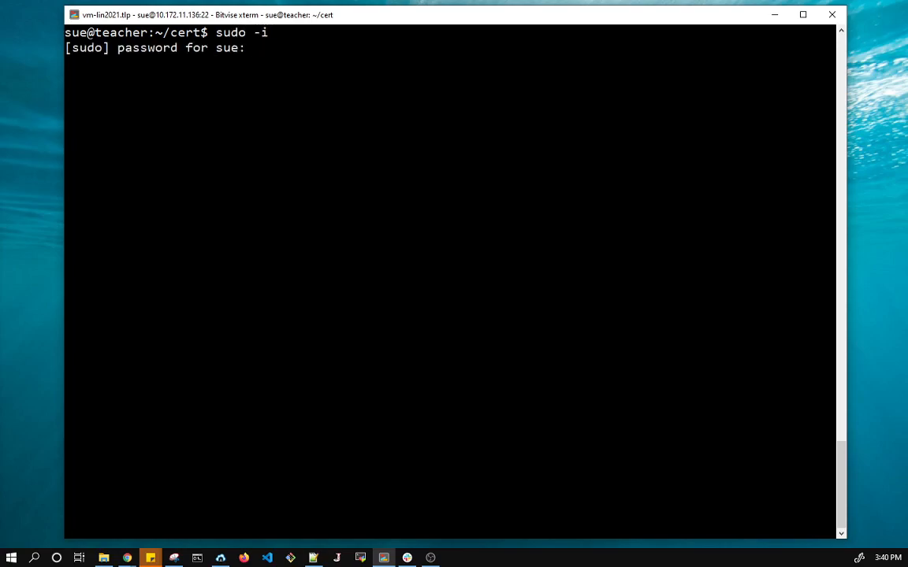
key("Return")
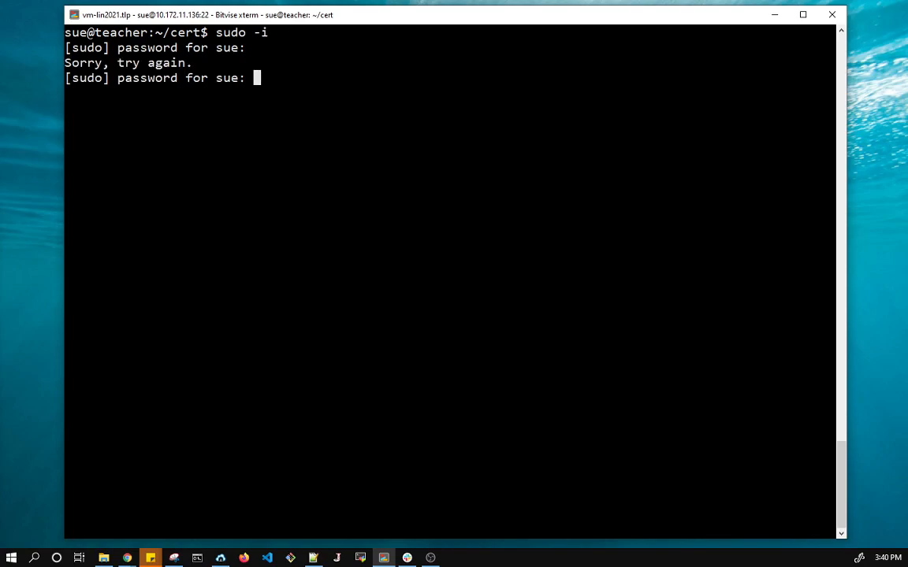
key("Return")
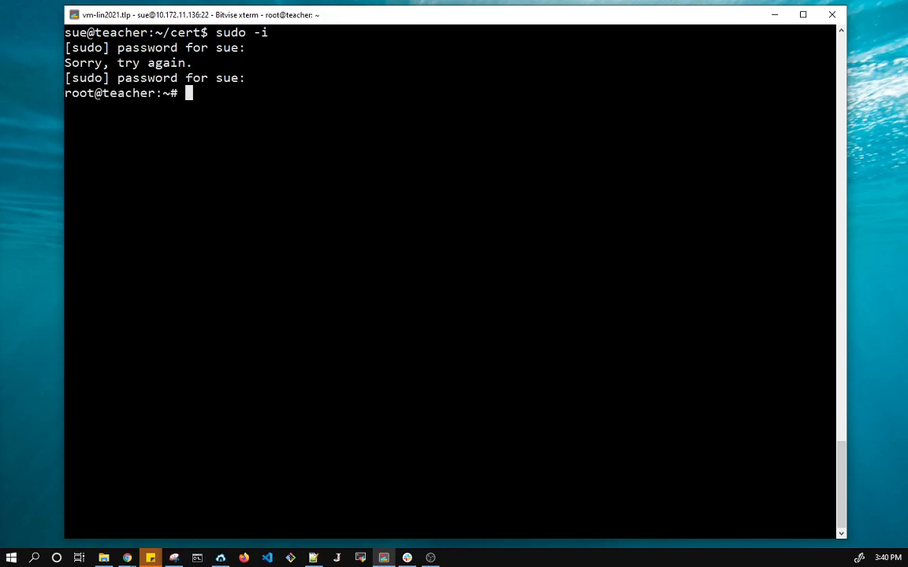
type("cd /etc/")
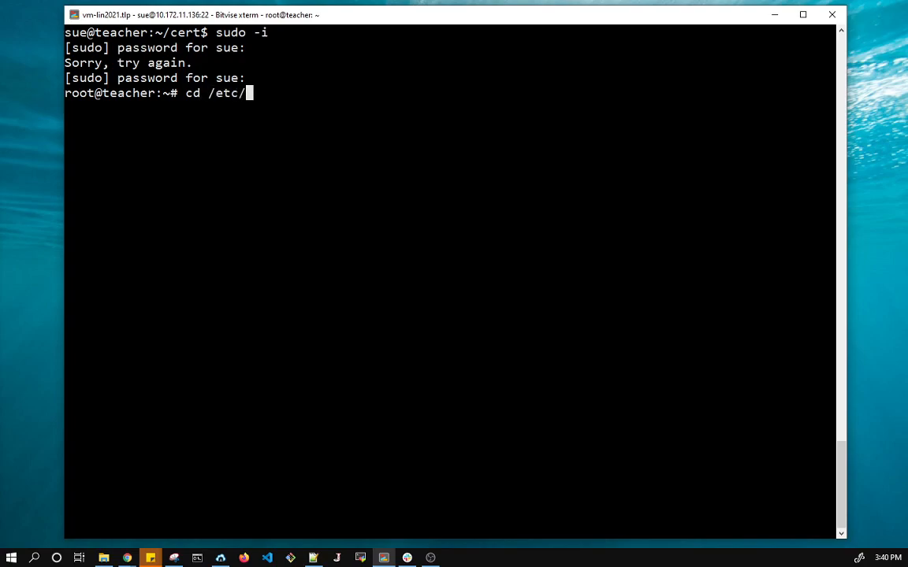
type("ap")
type("ac")
key("Tab")
key("Return")
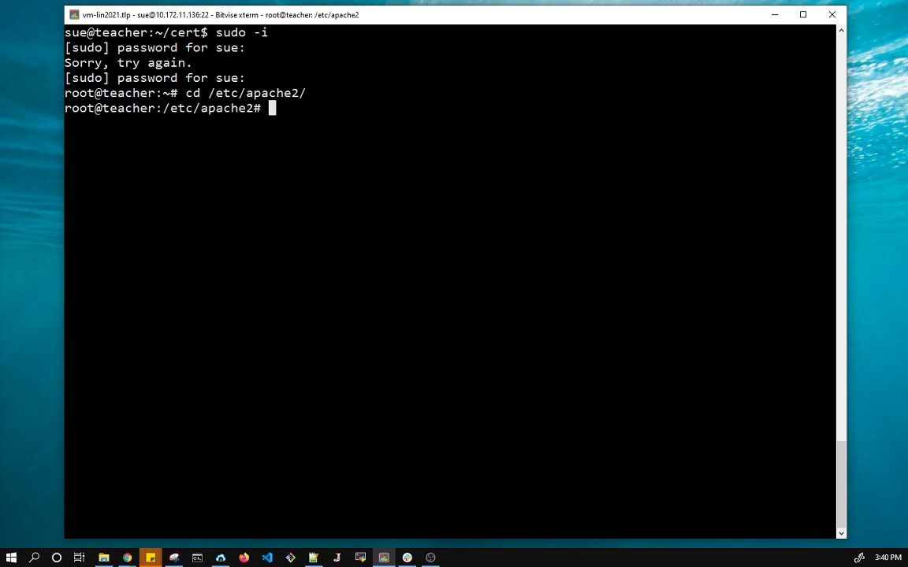
type("ls")
key("Return")
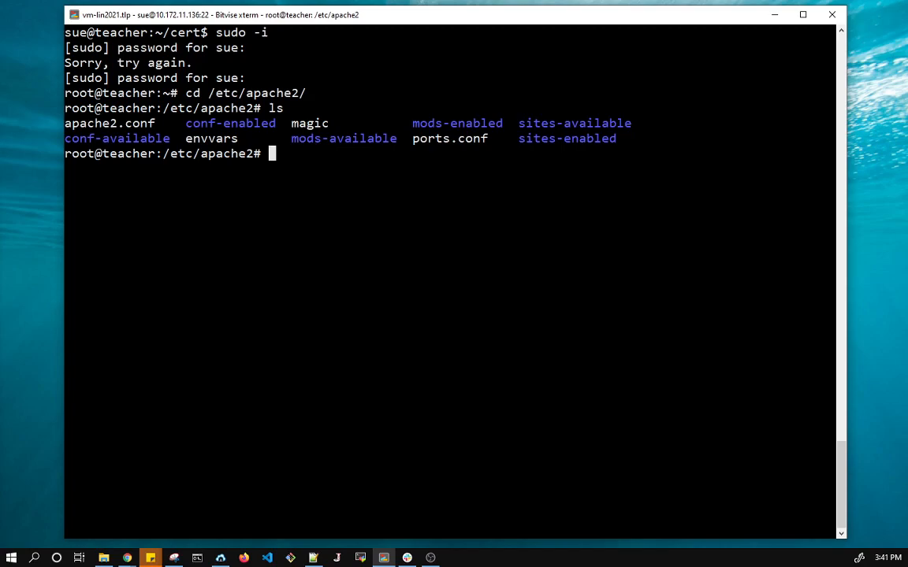
type("mkdir ")
type("ssl")
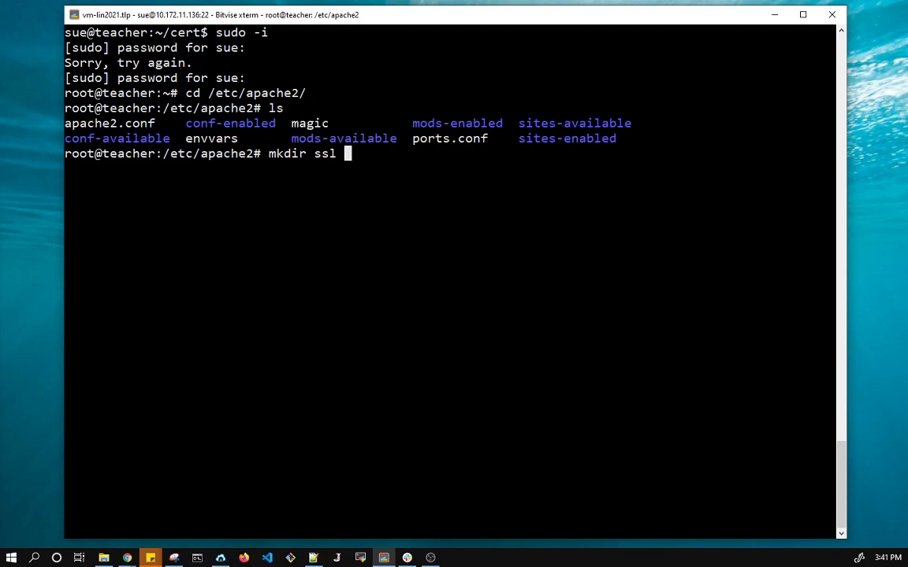
Step: Create the ssl directory, copy muppets.crt and muppets.key into /etc/apache2, and list both the directory and ssl/
key("Return")
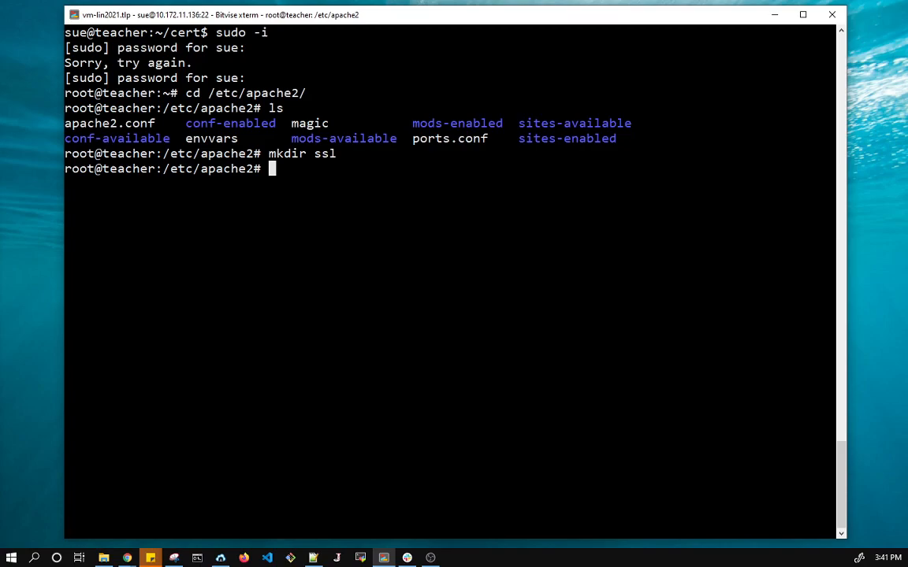
type("c")
type("p /ho")
type("me/sue/c")
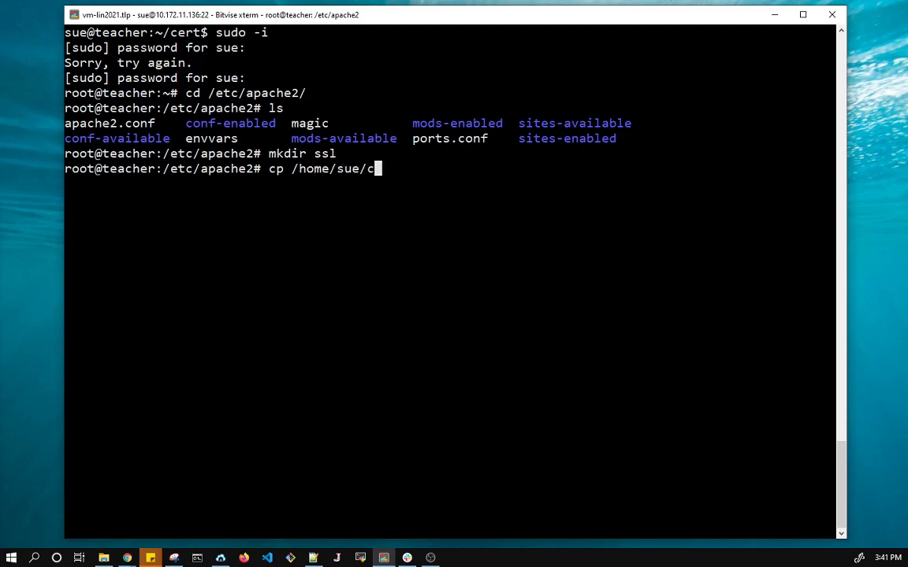
type("ert/")
type("muppets.cr")
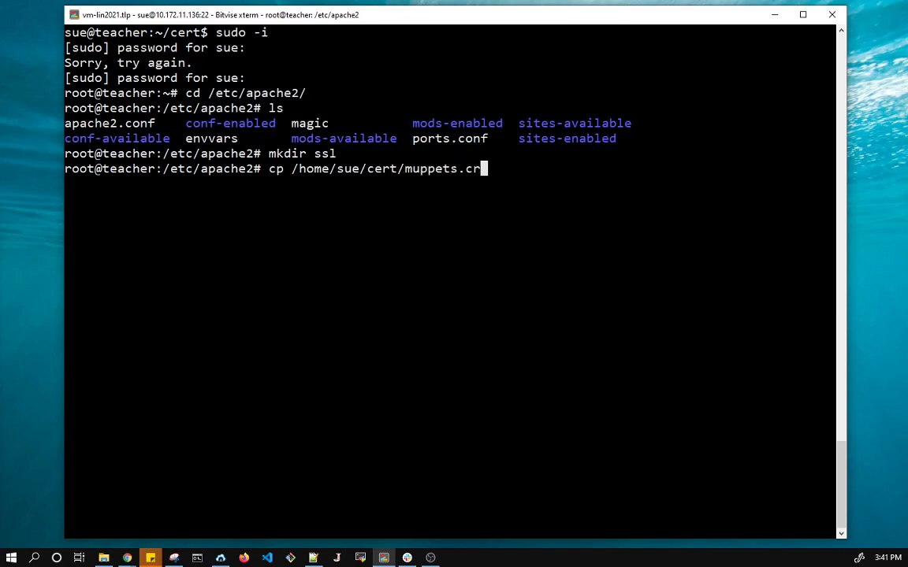
type("t  .")
key("Return")
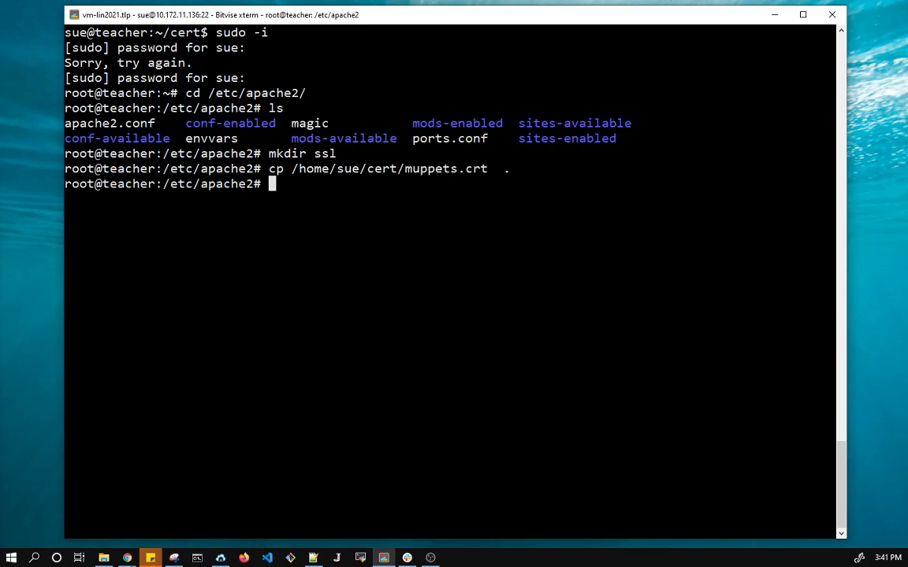
key("Up")
key("BackSpace")
key("BackSpace")
key("BackSpace")
key("BackSpace")
key("BackSpace")
key("BackSpace")
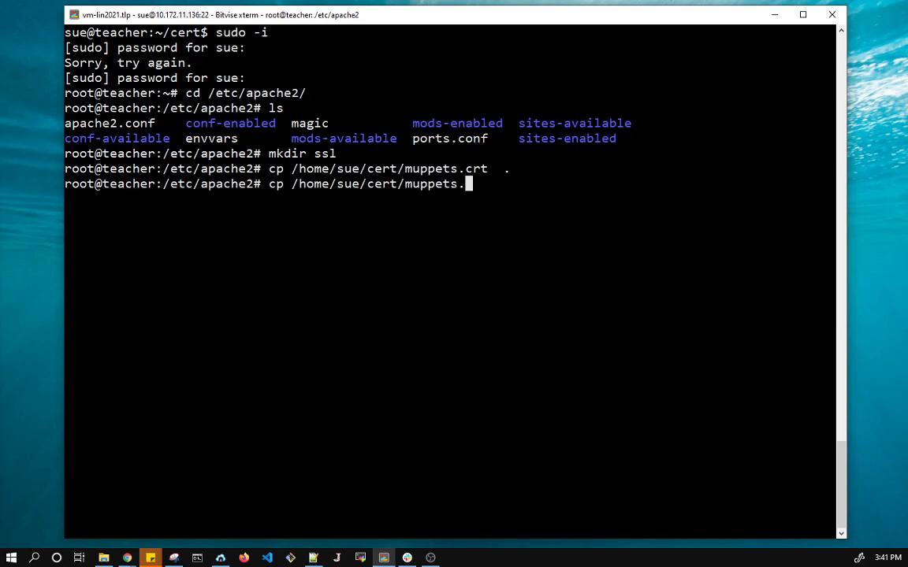
type("key ")
type(".")
key("Return")
type("ls -l")
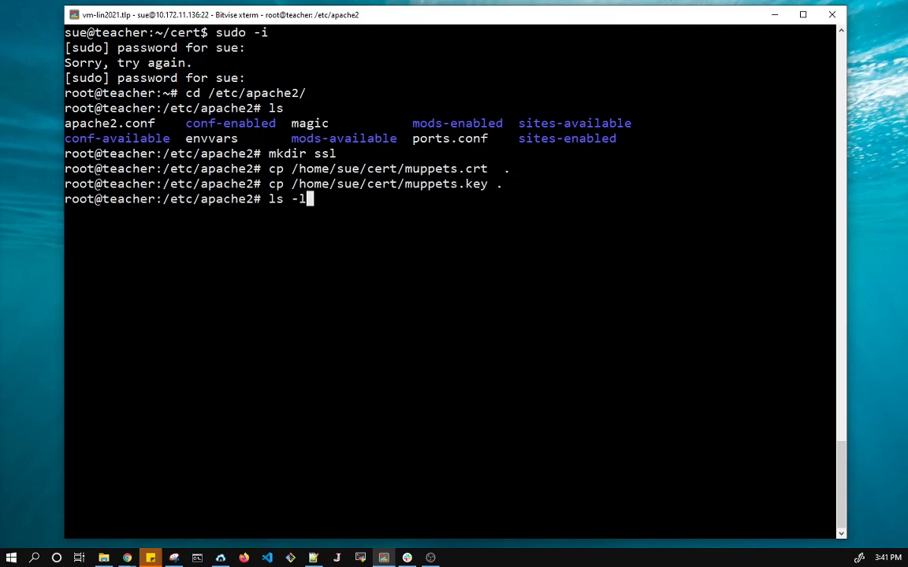
key("Return")
type("ls -")
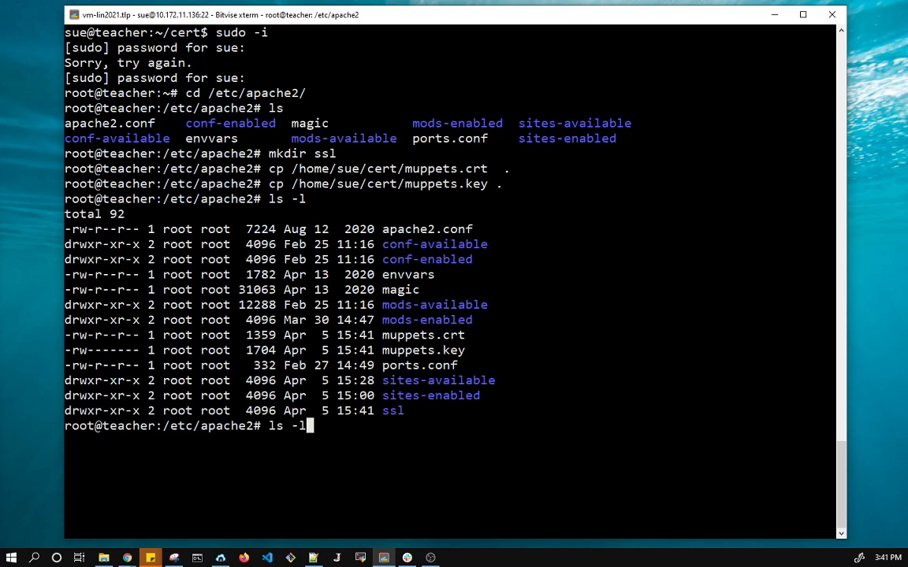
type("l ssl/")
key("Return")
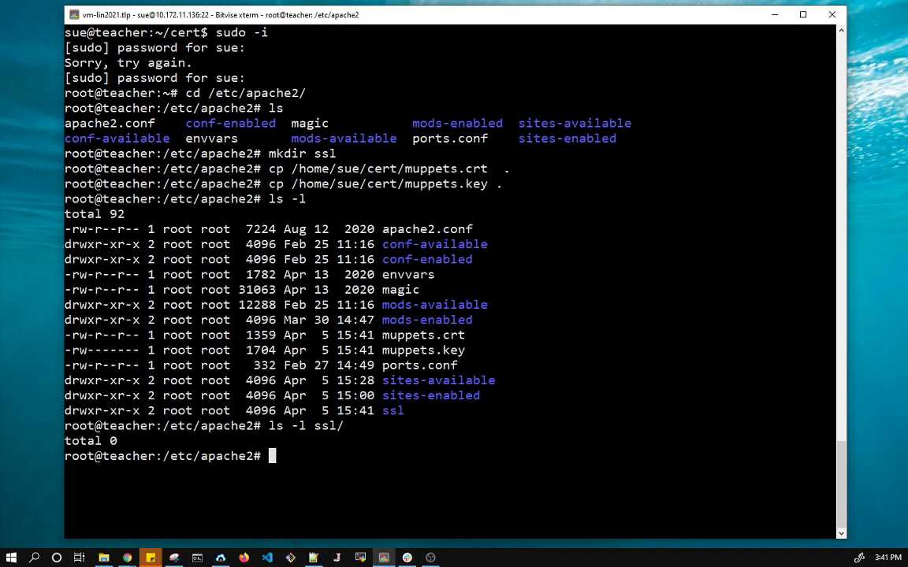
type("mv muppets.")
type("* ss")
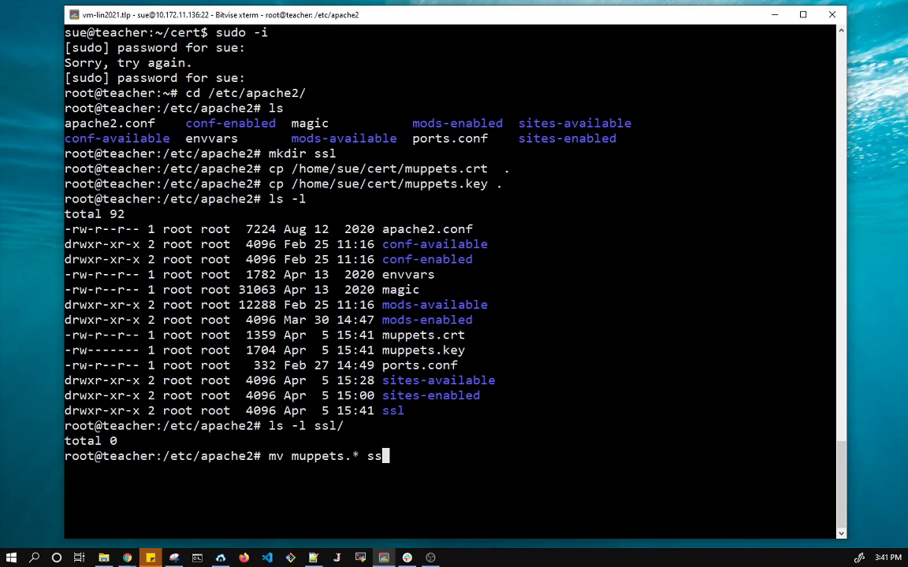
type("l/")
Step: Move muppets.* into ssl/, show its tree and confirm the files are a PEM certificate and key text
key("Return")
type("tree ss")
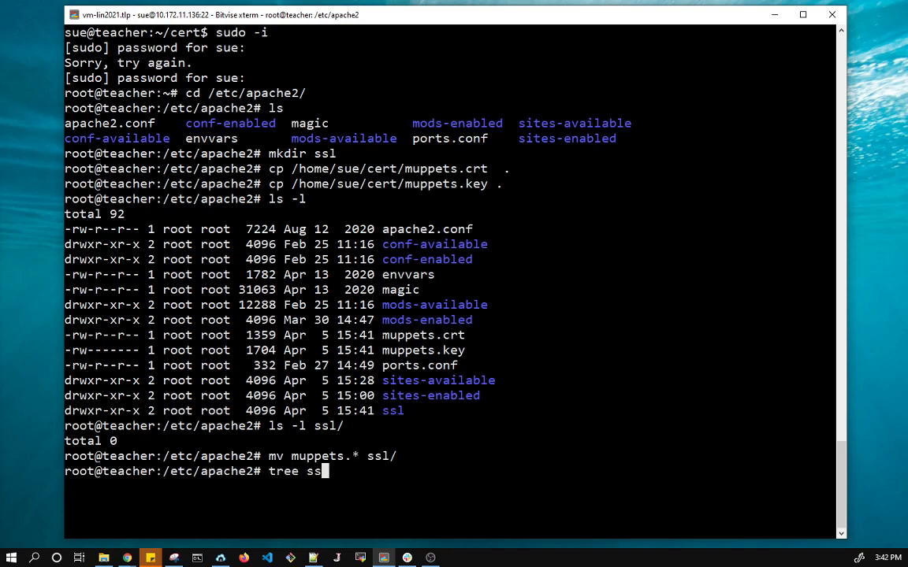
type("l")
key("Return")
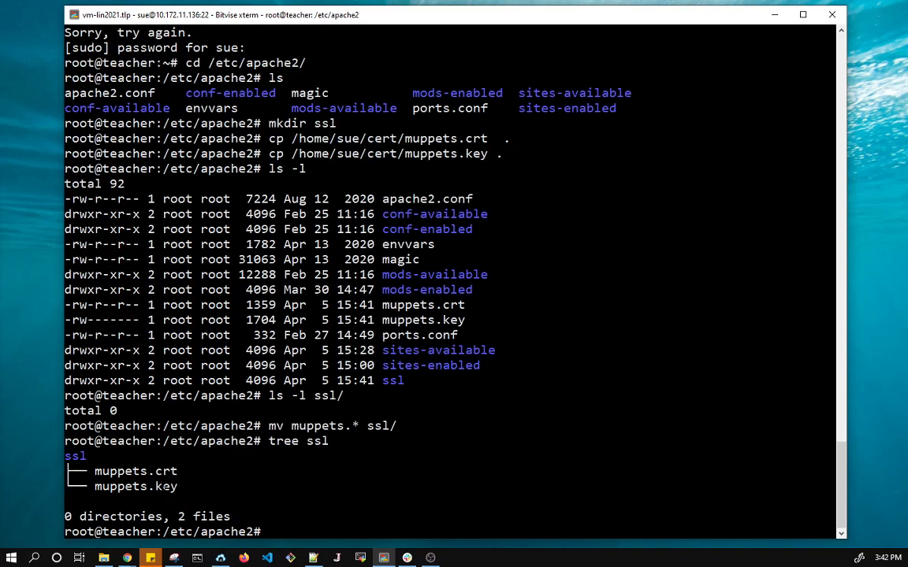
key("Up")
key("Home")
key("Delete")
key("Delete")
key("Delete")
type("file")
key("End")
type("/*")
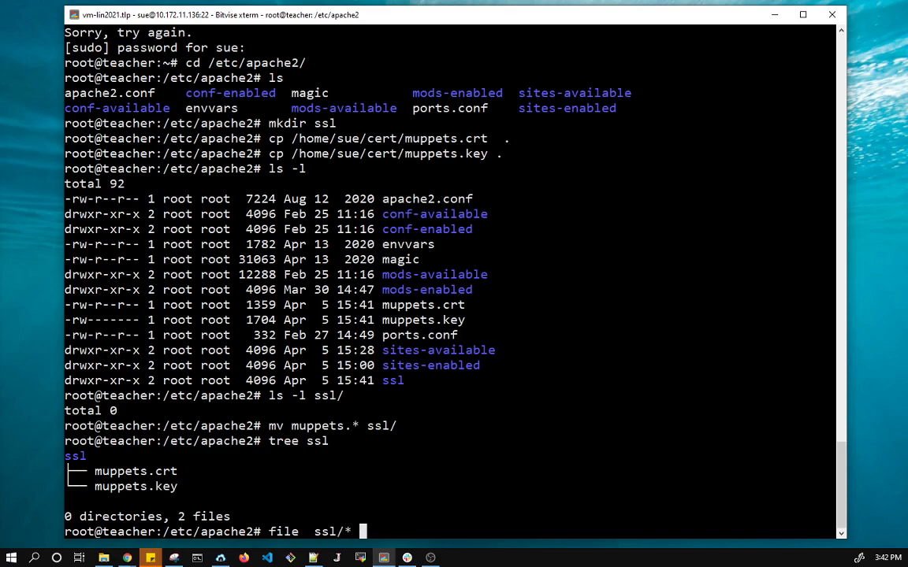
key("Return")
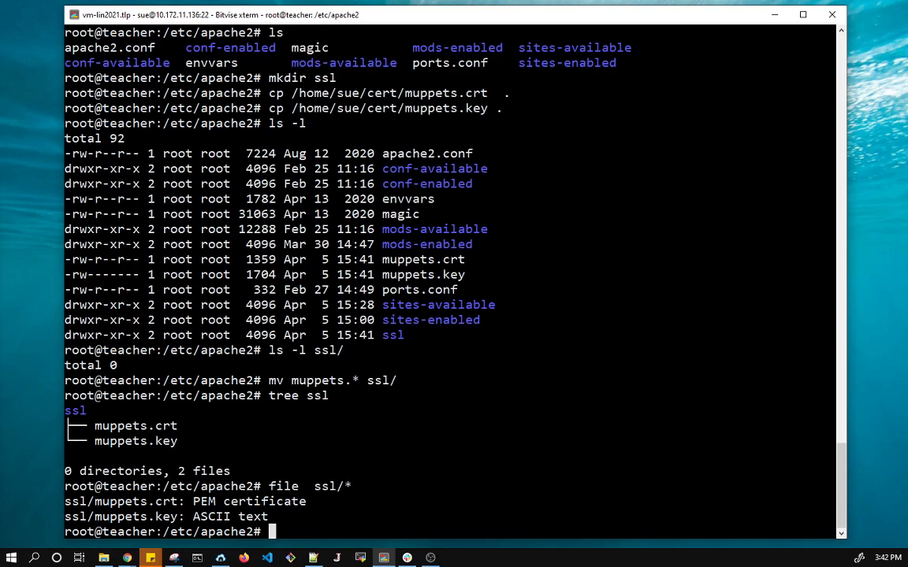
left_click(430, 558)
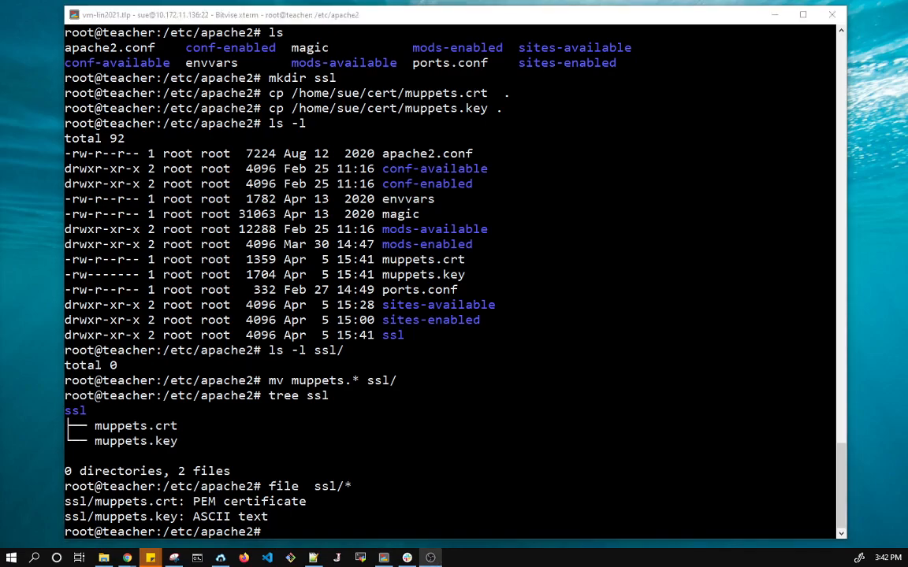
left_click(384, 558)
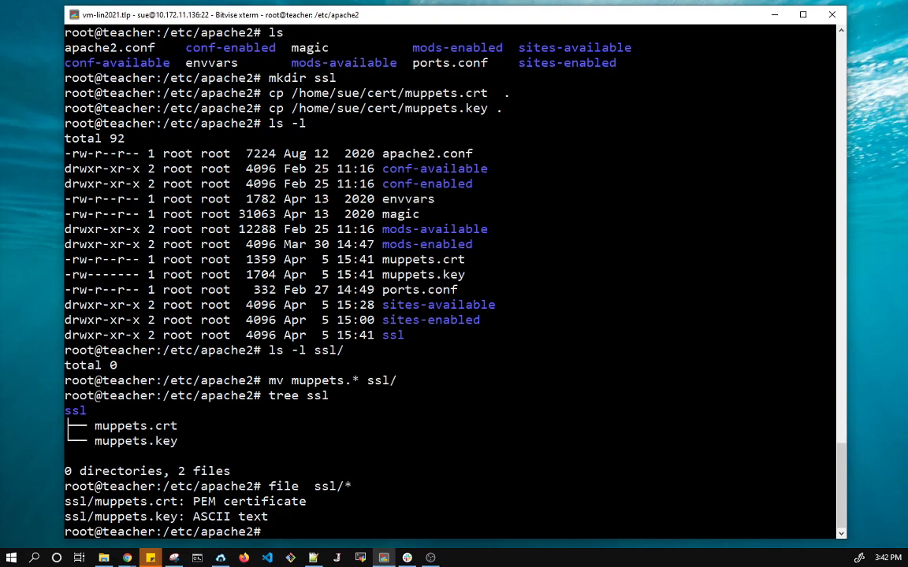
Step: Change into sites-available, list the site configs and print default-ssl.conf
key("ctrl+l")
type("c")
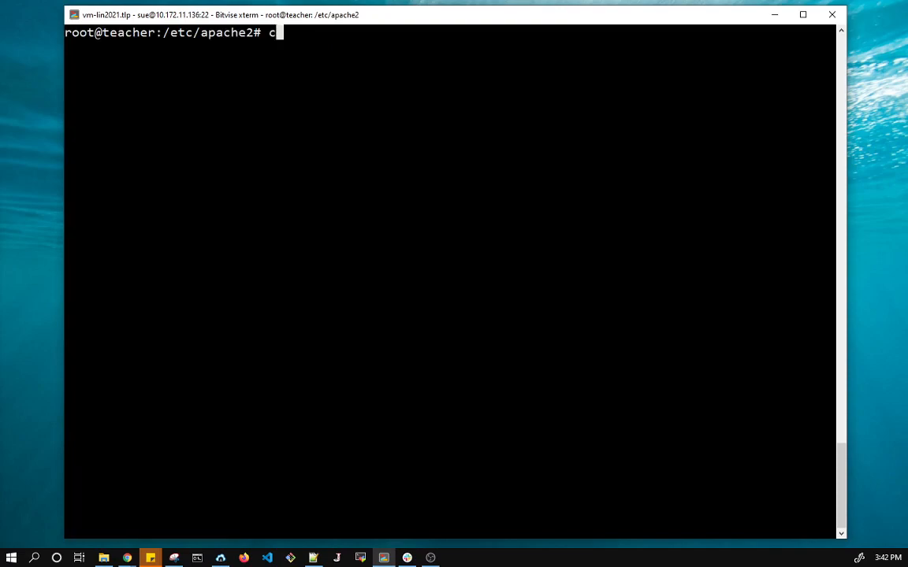
type("d sites-a")
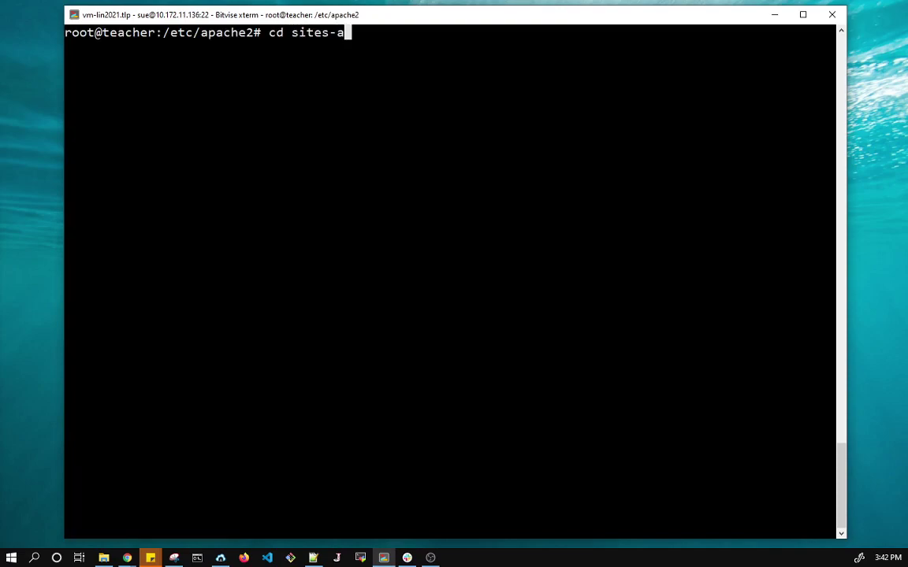
key("Tab")
key("Return")
type("ls")
key("Return")
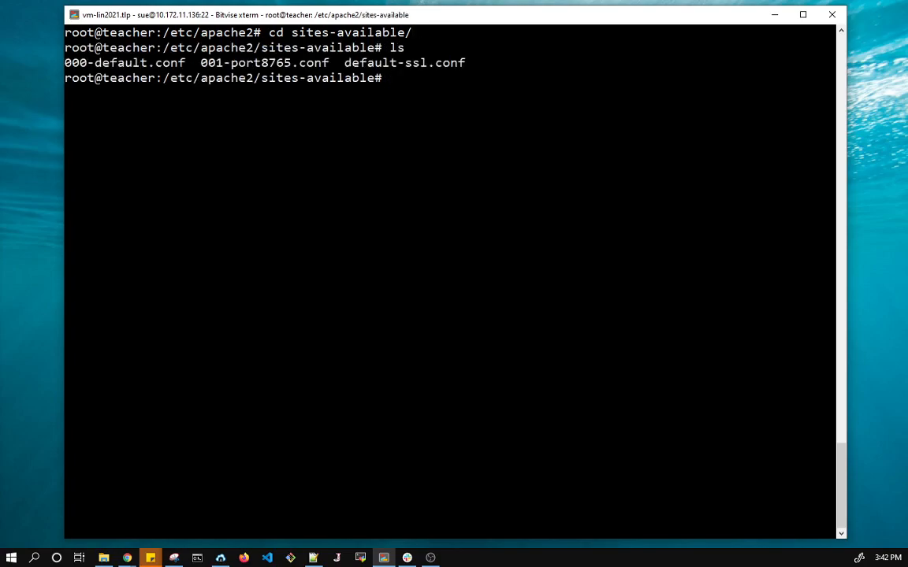
left_click_drag(344, 63, 470, 63)
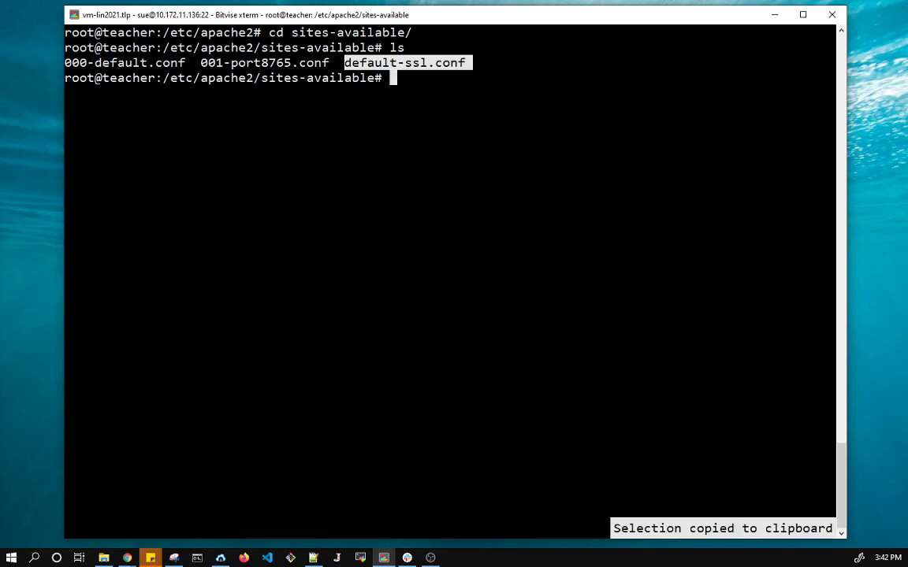
type("cat d")
key("Tab")
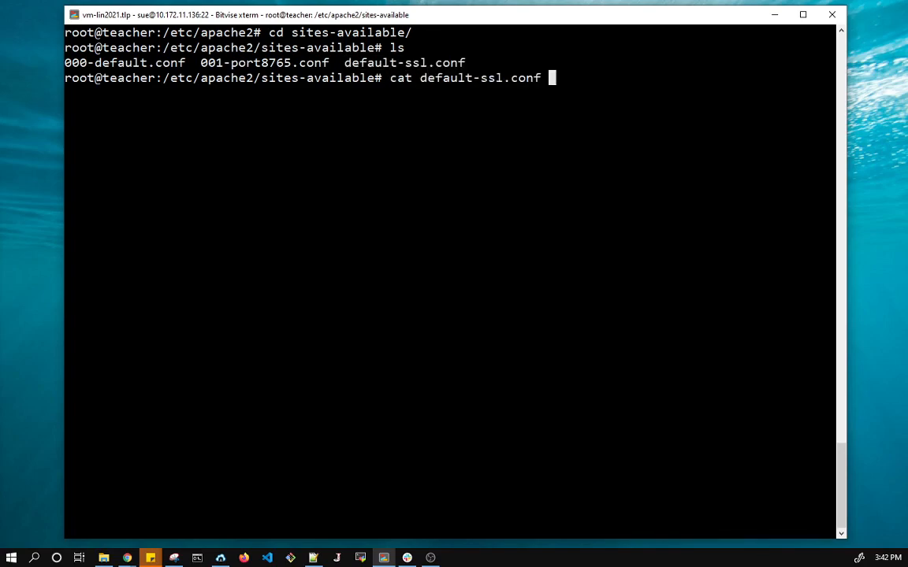
key("Return")
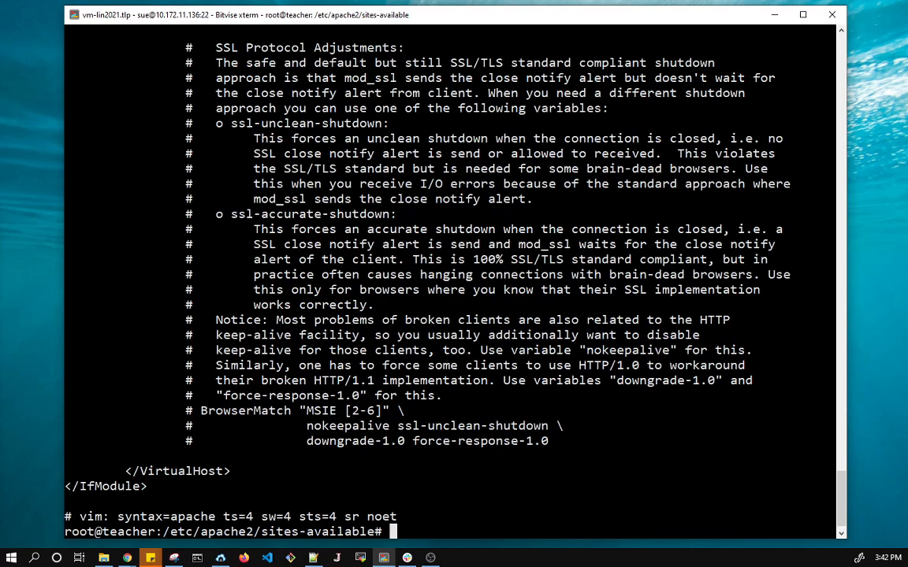
scroll(453, 283, "up", 5)
scroll(454, 284, "up", 5)
scroll(454, 284, "up", 5)
scroll(454, 283, "up", 5)
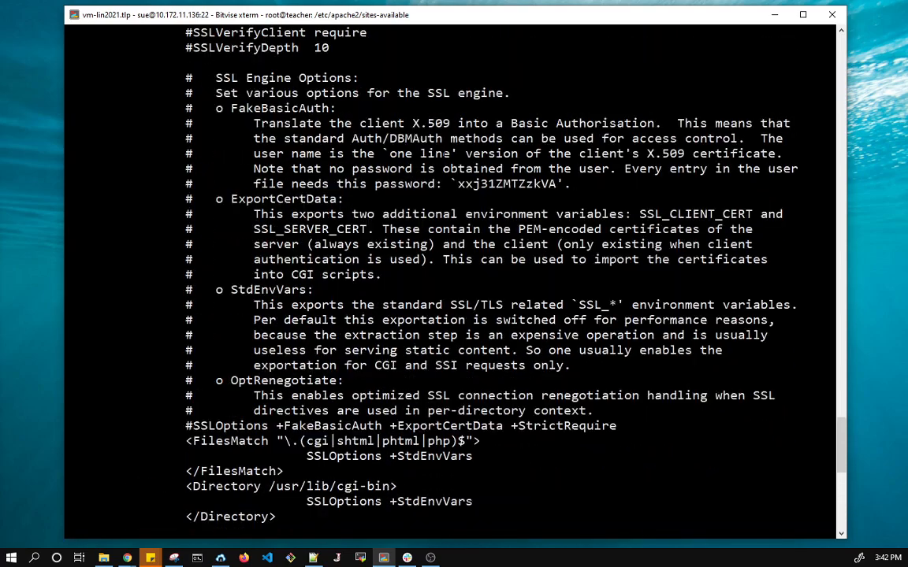
scroll(454, 284, "up", 3)
scroll(453, 284, "up", 3)
scroll(454, 284, "up", 3)
scroll(454, 284, "up", 3)
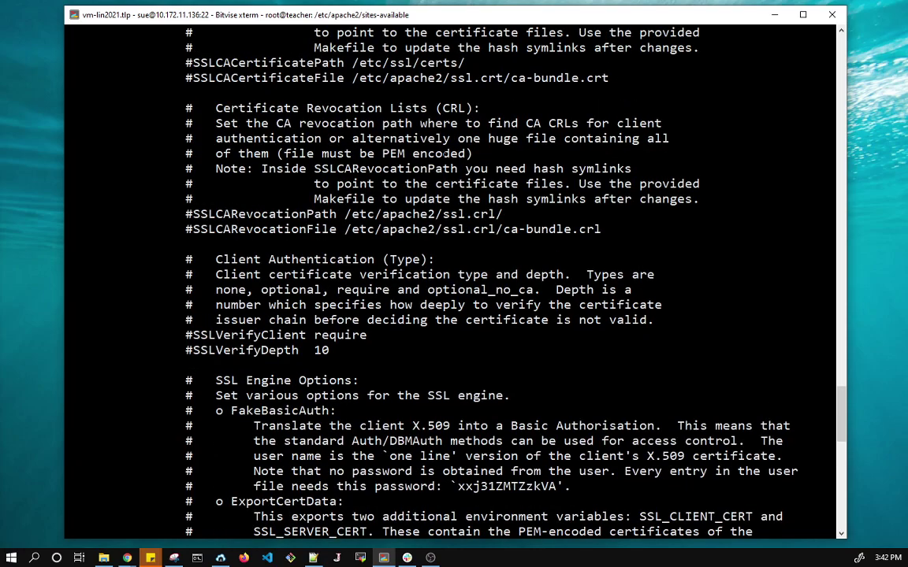
scroll(454, 284, "down", 3)
scroll(453, 284, "up", 4)
scroll(453, 284, "down", 2)
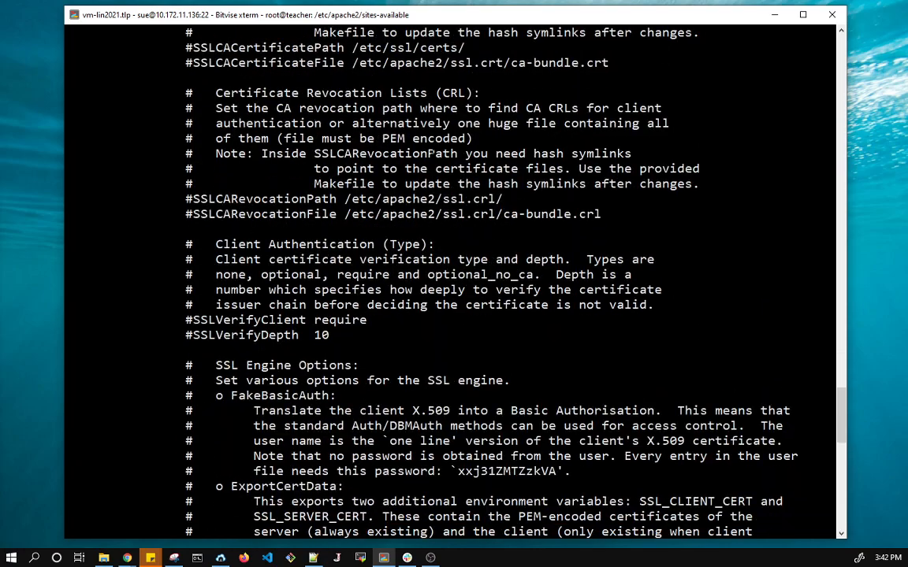
Step: Back up default-ssl.conf to the home folder and copy ~/muppets-ssl.conf into sites-available
key("ctrl+l")
type("cp ")
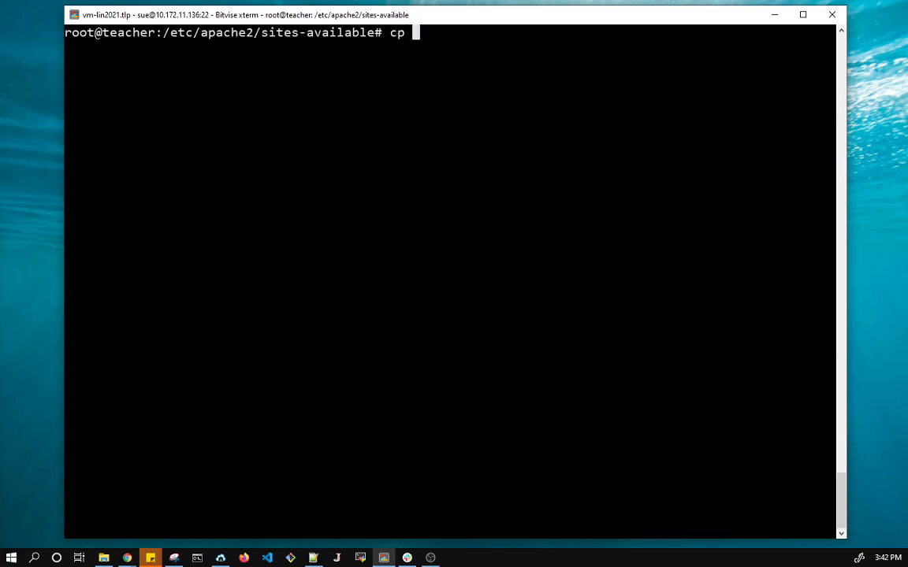
type("default-ssl.conf /")
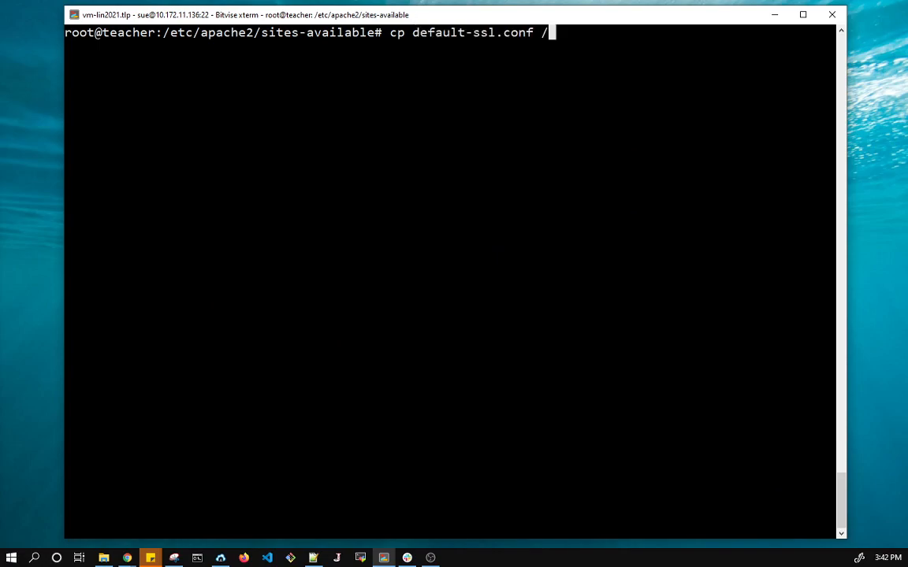
key("BackSpace")
type("~")
type("/defau")
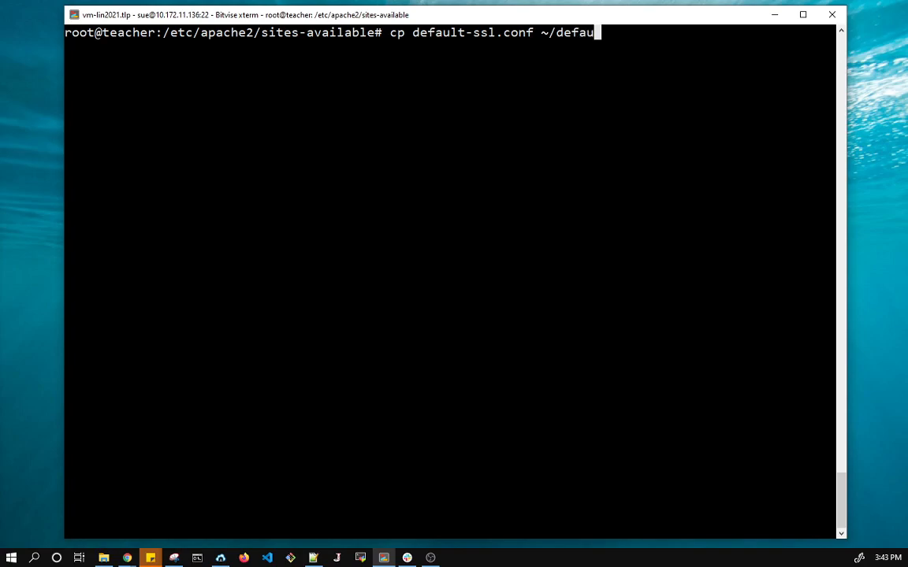
type("lt-ssl.conf")
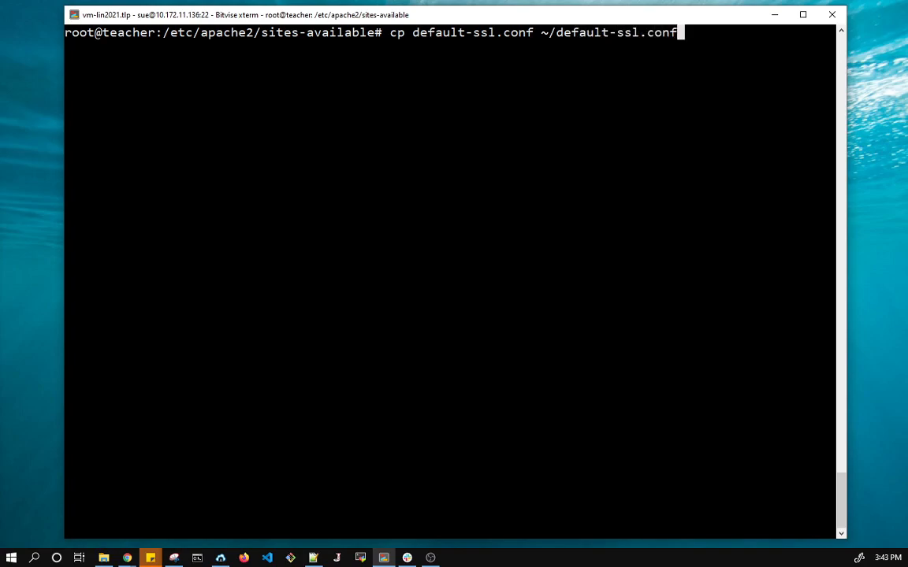
type(".bak")
key("Return")
type("cp ")
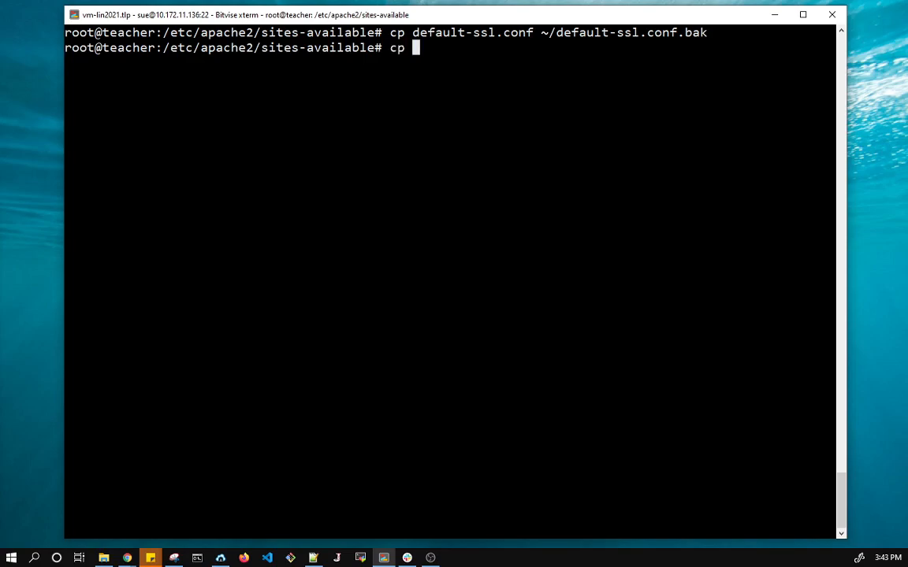
type("mu")
key("BackSpace")
key("BackSpace")
type("~/m")
key("Tab")
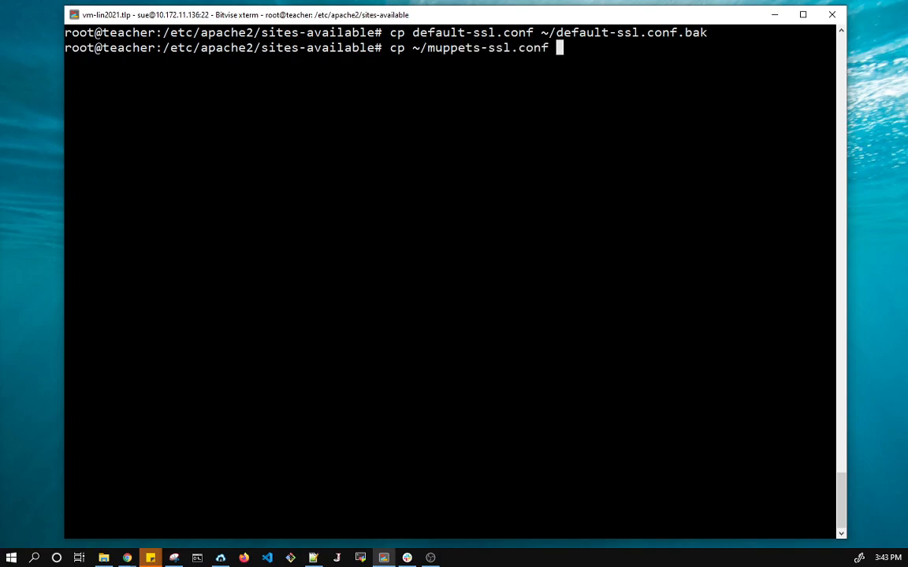
type(".")
key("Return")
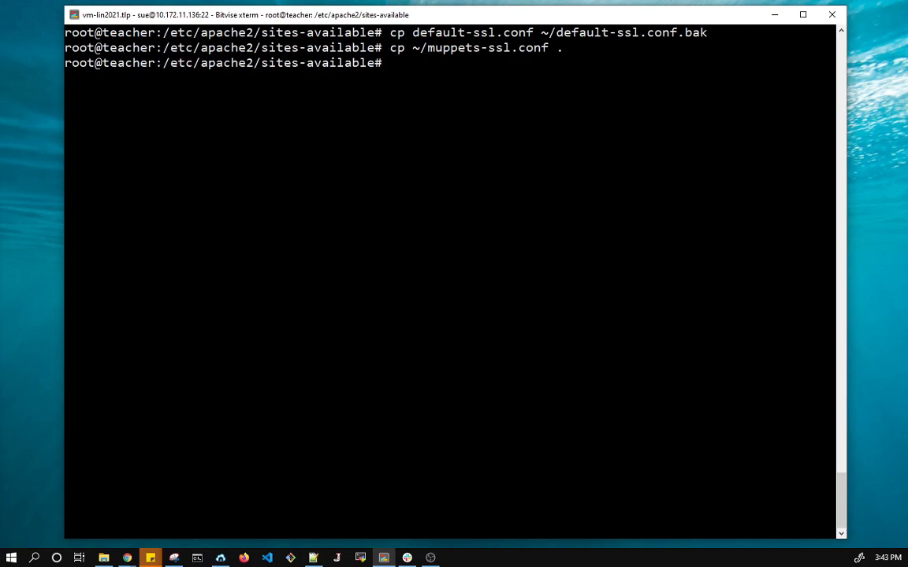
type("v")
type("i m")
Step: Diff muppets-ssl.conf against ~/default-ssl.conf.bak and highlight the changed DocumentRoot lines
key("BackSpace")
key("BackSpace")
key("BackSpace")
key("BackSpace")
type("diff mu")
key("Tab")
type("p")
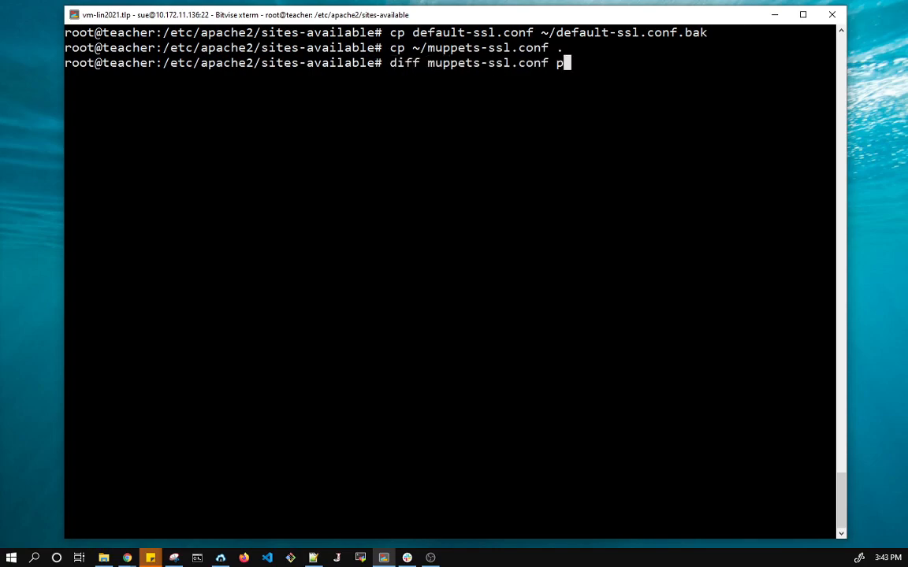
key("BackSpace")
type("~/def")
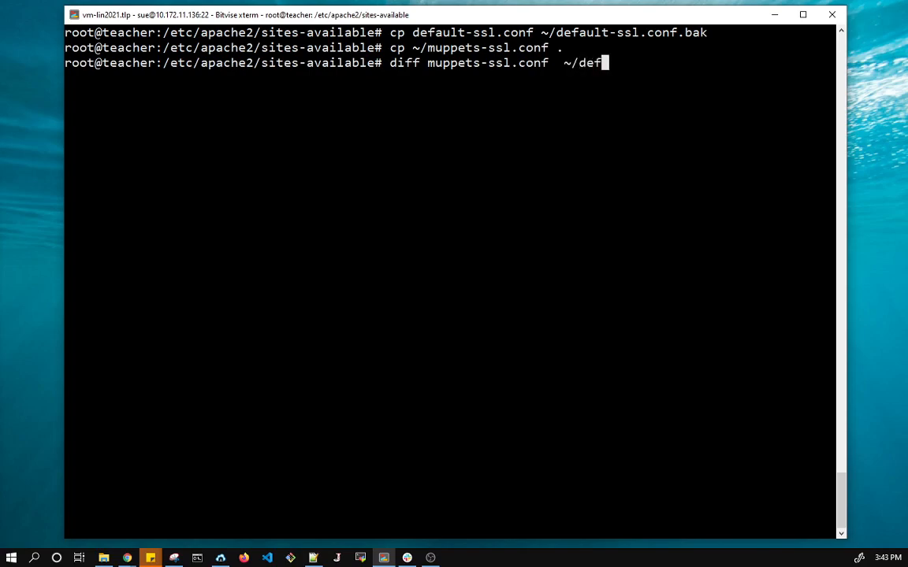
key("Tab")
key("Return")
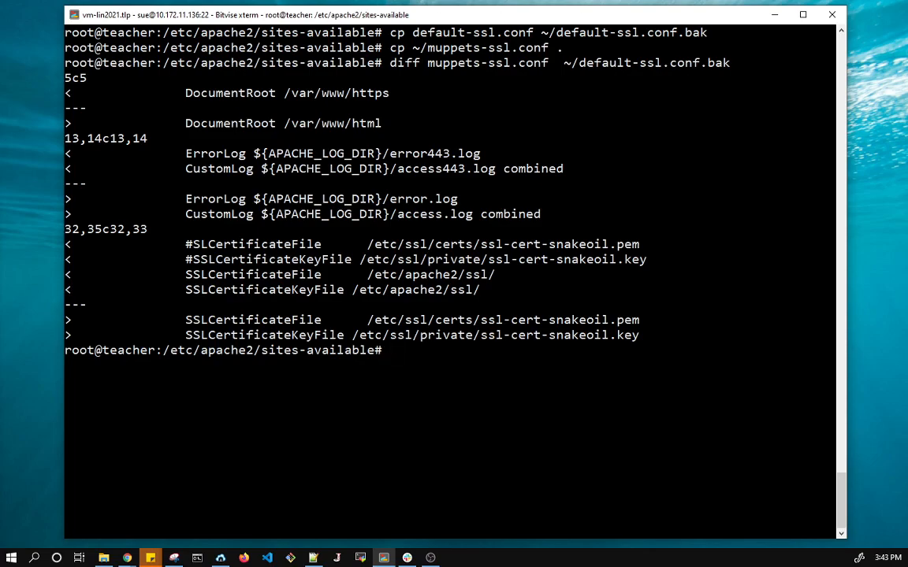
left_click_drag(351, 93, 393, 93)
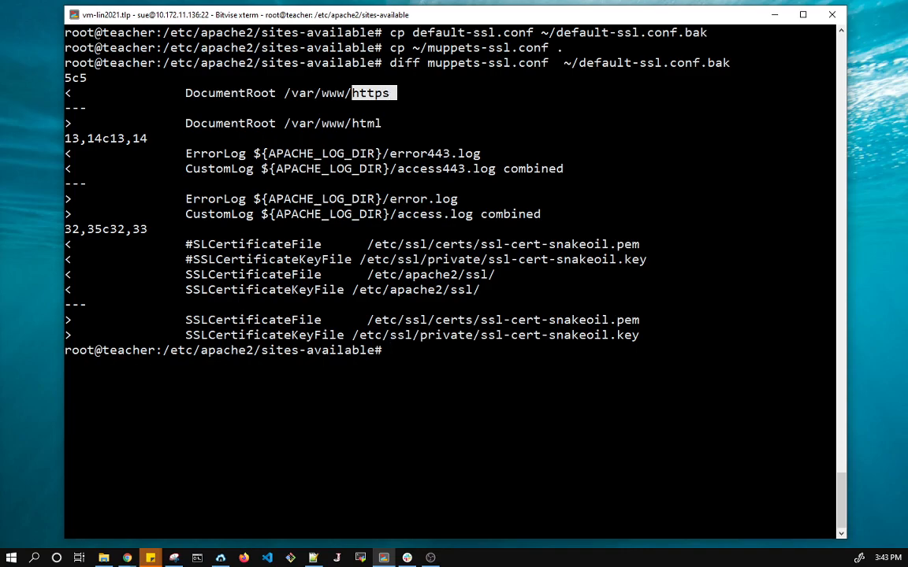
left_click_drag(185, 122, 386, 123)
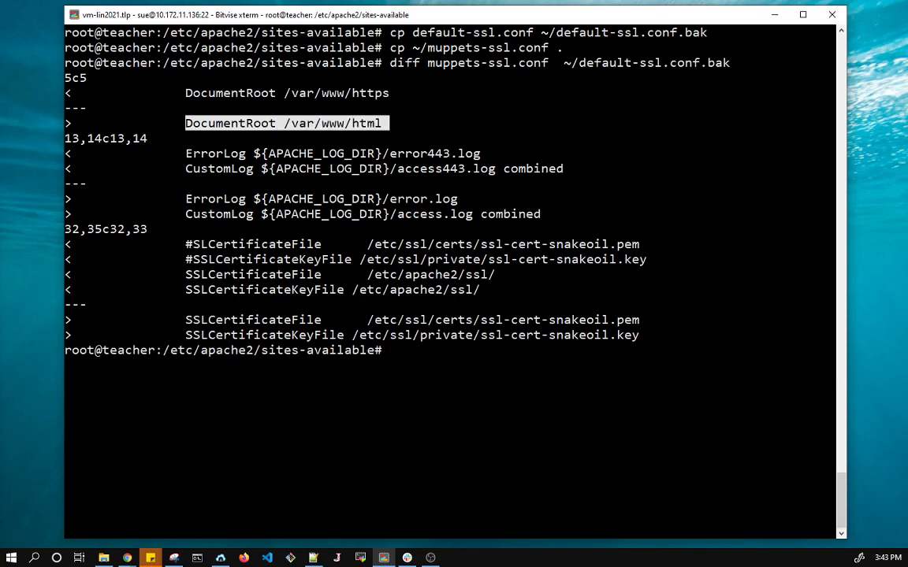
left_click(473, 433)
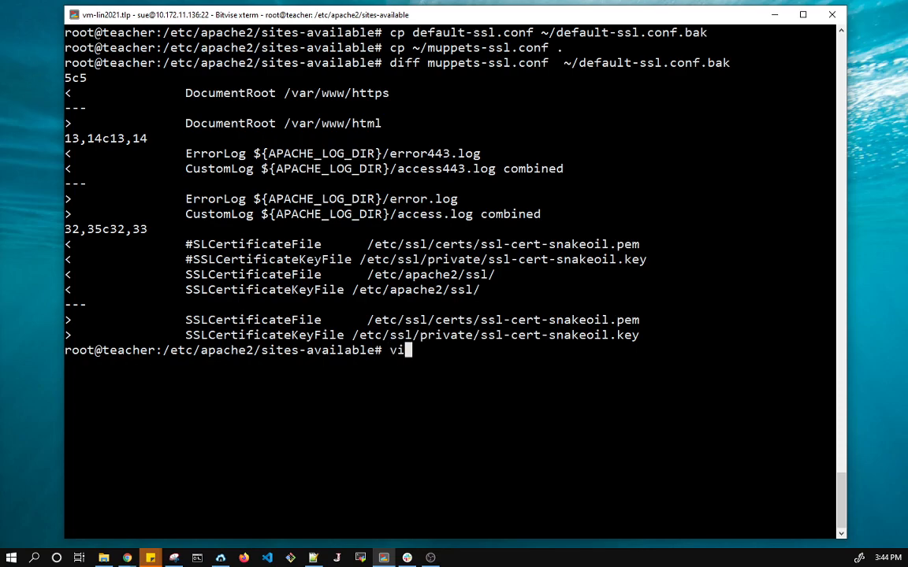
type("vi mu")
Step: Open muppets-ssl.conf in vi and review the mod_ssl IfModule and _default_:443 virtual host header
key("Tab")
key("Return")
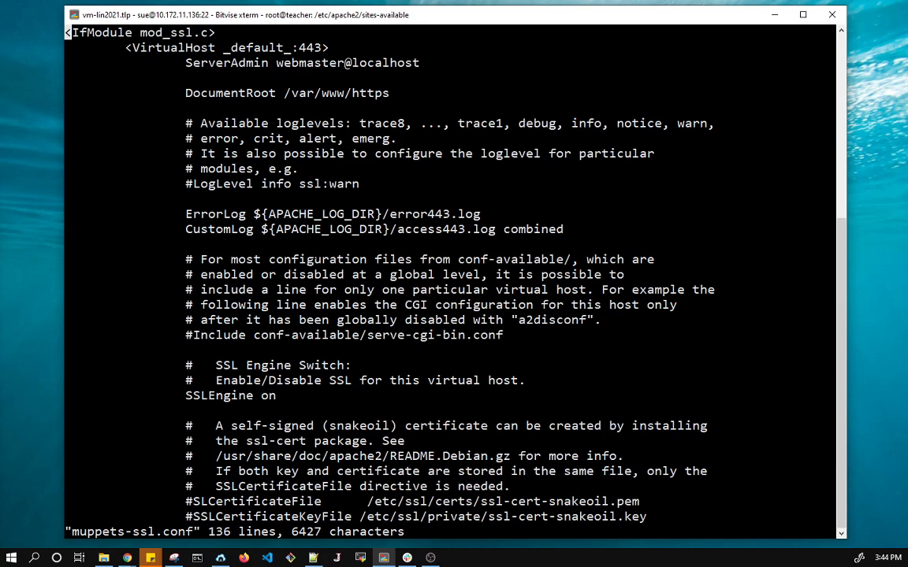
key("Down")
key("Down")
key("Up")
key("Up")
double_click(249, 47)
left_click_drag(119, 33, 175, 32)
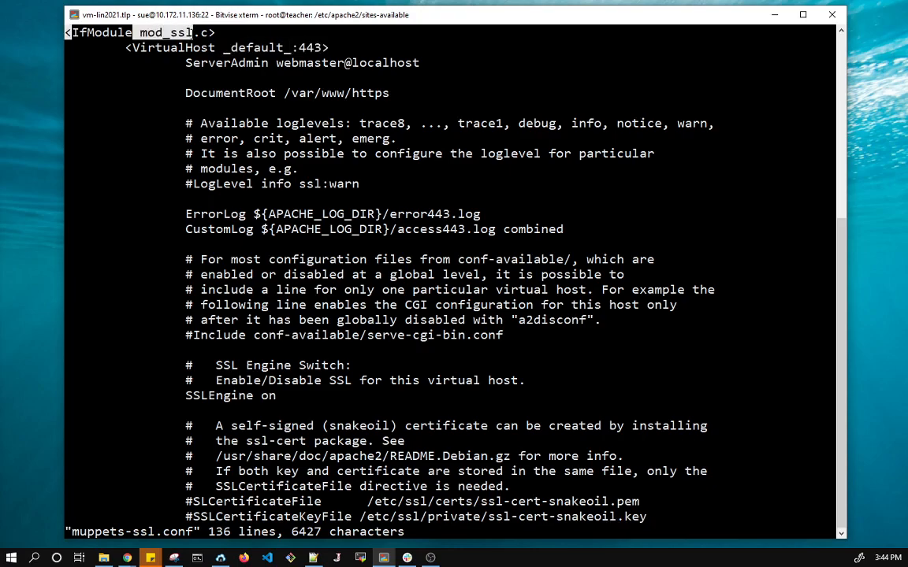
key("Down")
key("Down")
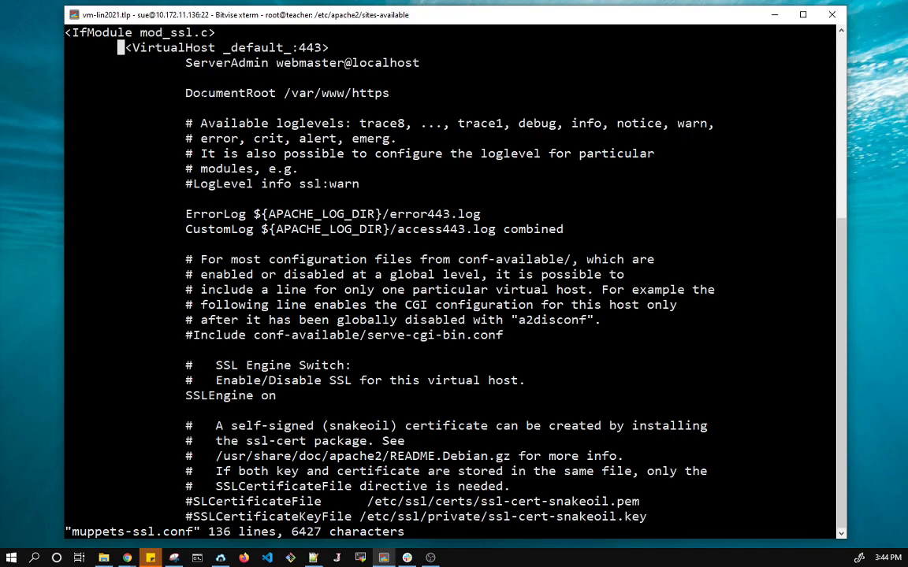
key("Down")
key("Down")
key("Down")
key("Down")
key("Down")
key("Down")
key("Down")
key("Down")
key("Down")
Step: Point SSLCertificateFile and SSLCertificateKeyFile at /etc/apache2/ssl/muppets.crt and muppets.key
key("ctrl+f")
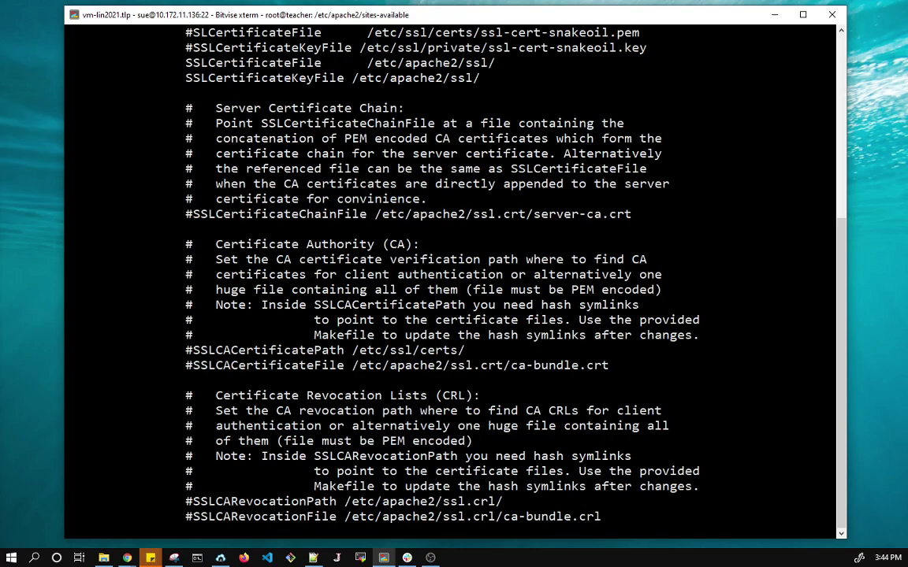
key("Down")
key("Down")
type("A")
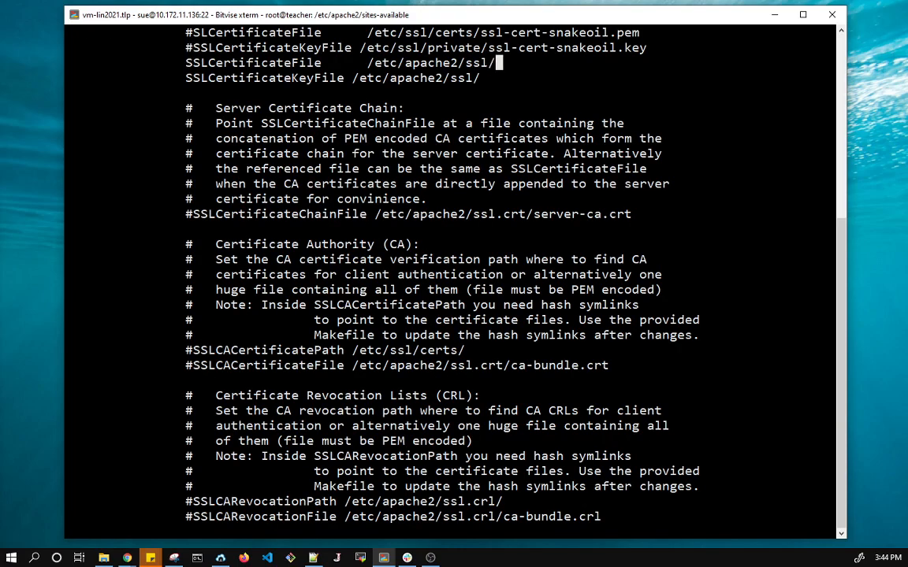
type("muppets.")
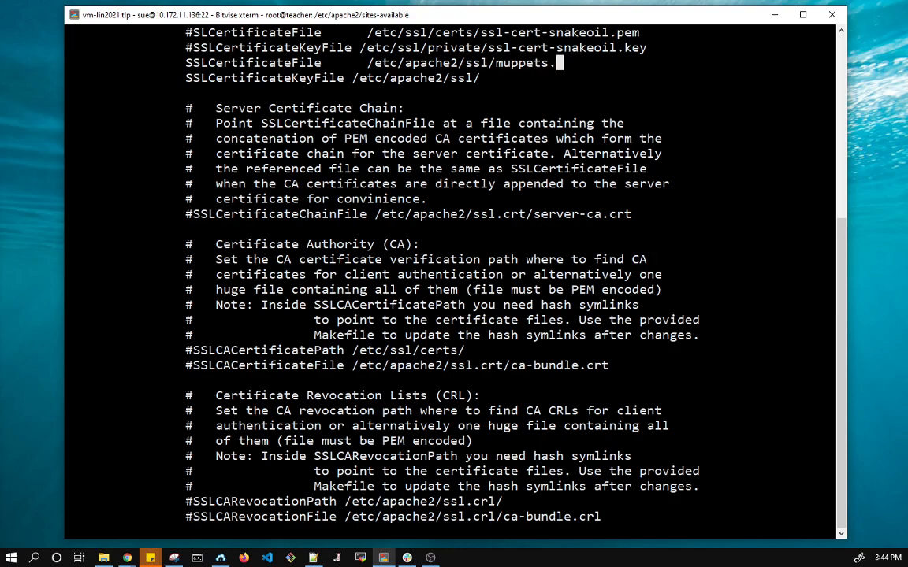
type("crt")
key("Down")
type("mu")
type("ppets.key")
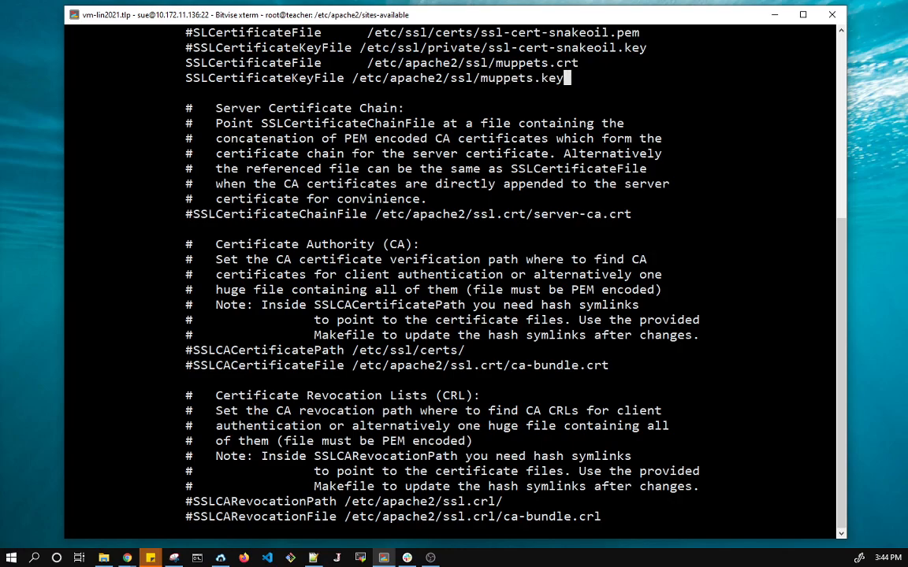
key("Escape")
Step: Check the access log line, then save muppets-ssl.conf and exit vi with :wq
key("Up")
key("Up")
key("Up")
key("Up")
key("Up")
key("Up")
key("Up")
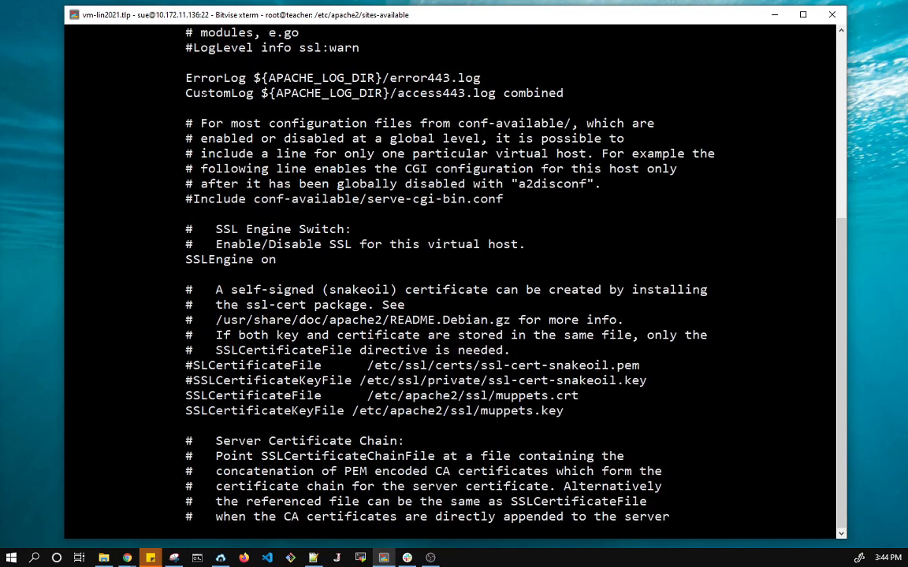
key("Up")
key("Up")
key("Up")
key("Up")
key("Up")
key("Down")
key("Down")
key("Down")
key("Down")
key("Down")
key("Down")
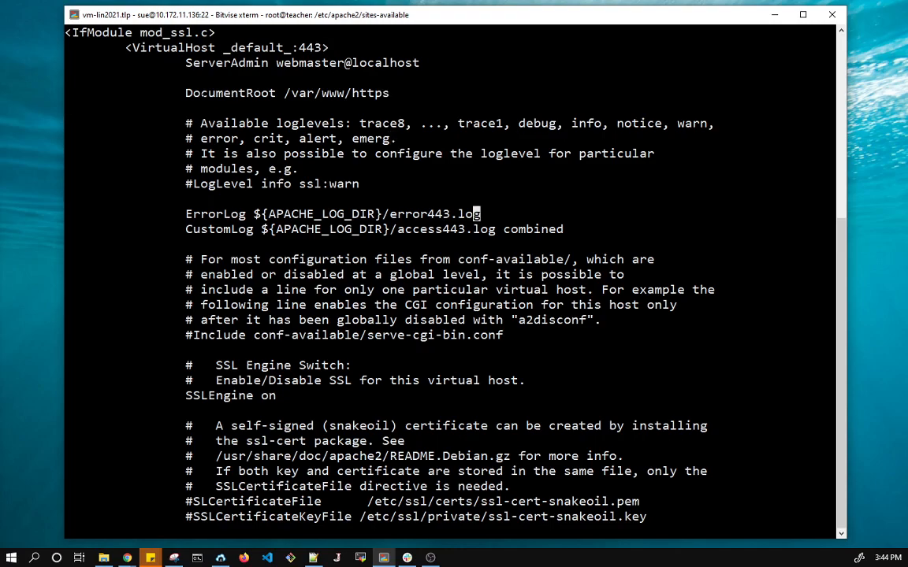
key("Down")
key("Left")
key("Left")
key("Left")
key("Left")
key("Left")
key("Left")
type(":q")
key("Return")
type("cd..")
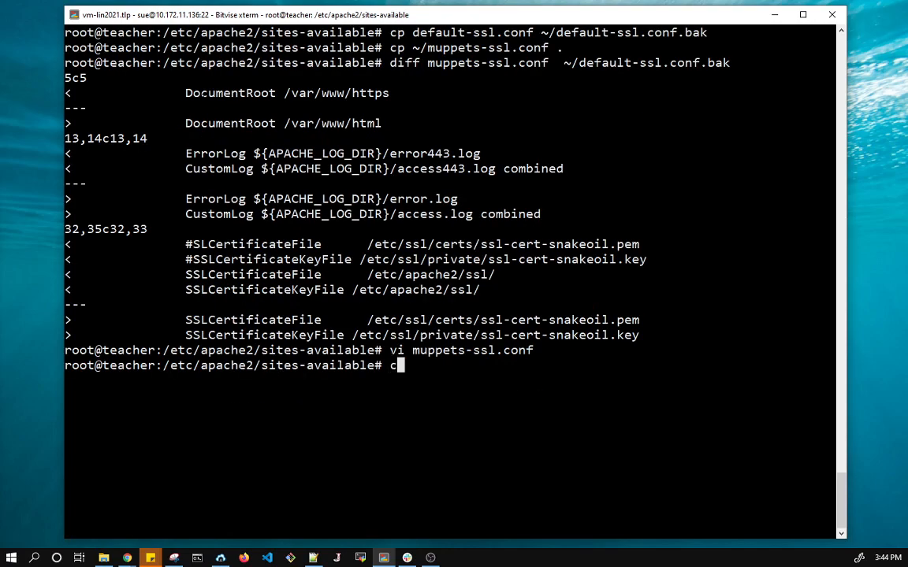
Step: Go up to /etc/apache2, grep apache2.conf for LogFormat and select the vhost_combined line
key("Return")
type("grep")
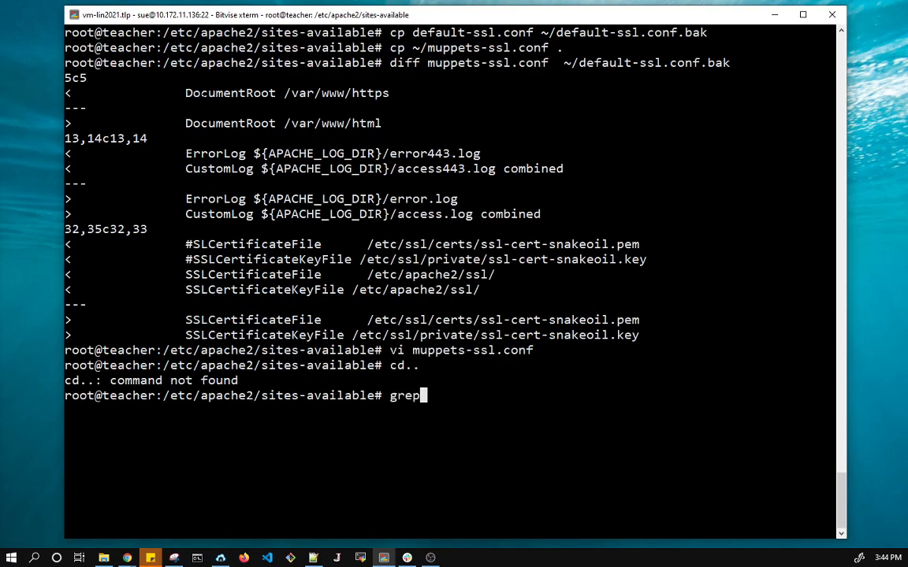
key("BackSpace")
key("BackSpace")
key("BackSpace")
type("cd.")
key("BackSpace")
type("..")
key("Return")
type("grep L")
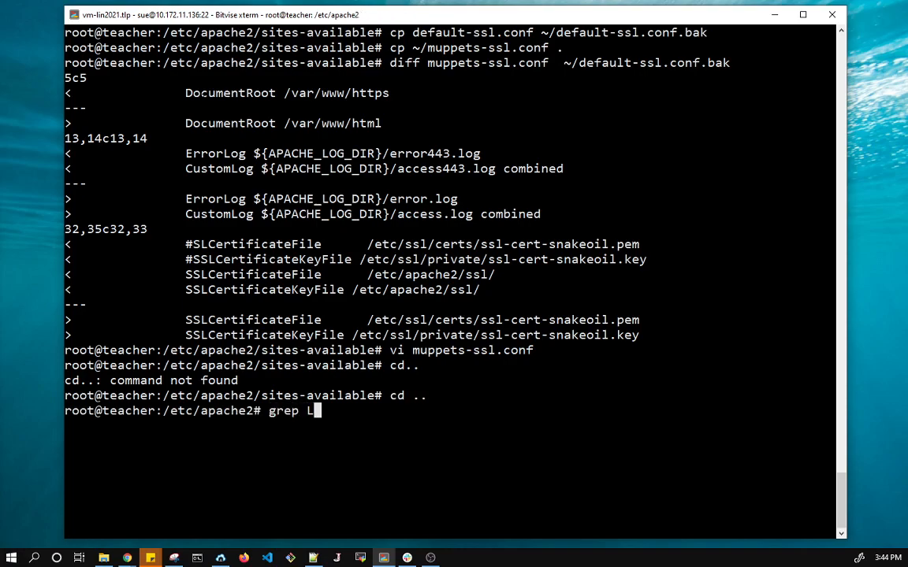
type("ogFormat ")
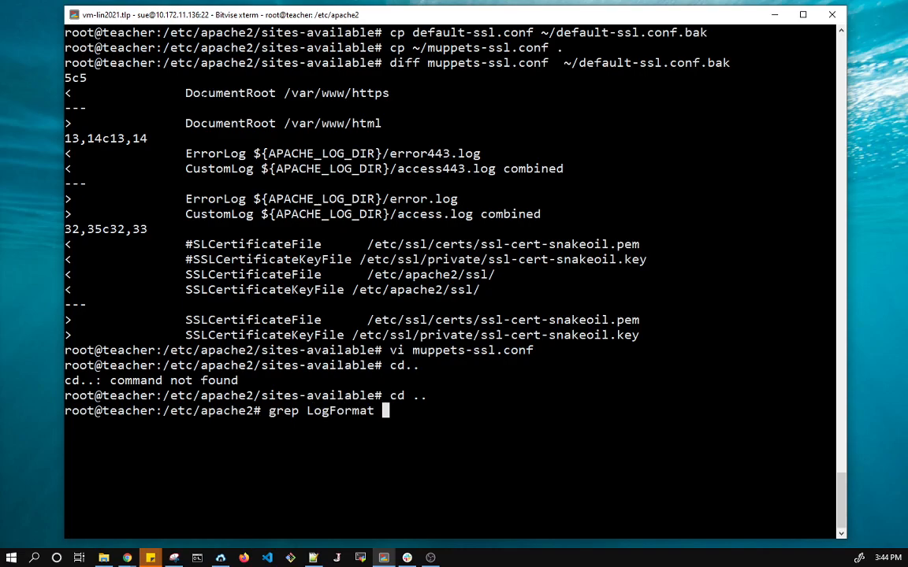
type("apache2.conf")
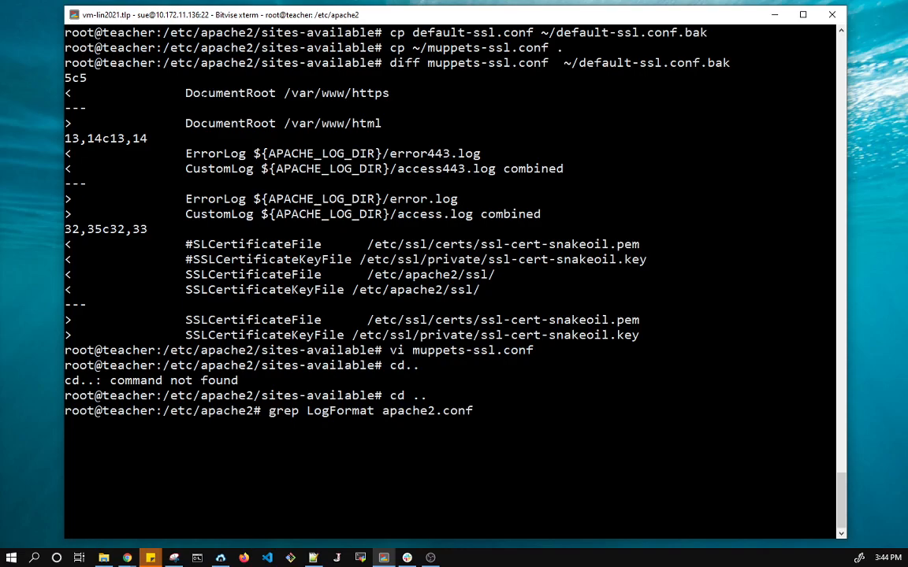
key("Return")
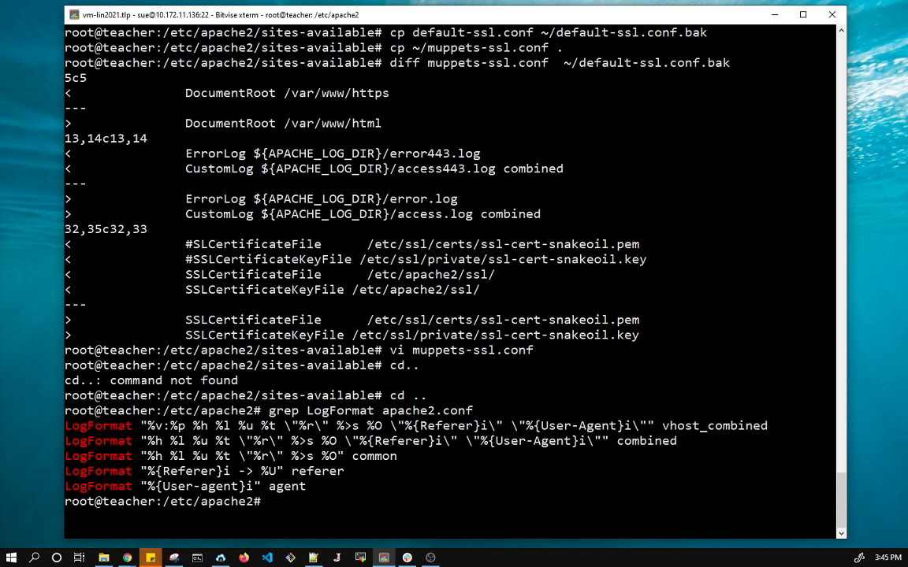
mouse_move(140, 425)
left_mouse_down()
mouse_move(405, 425)
mouse_move(386, 425)
left_mouse_up()
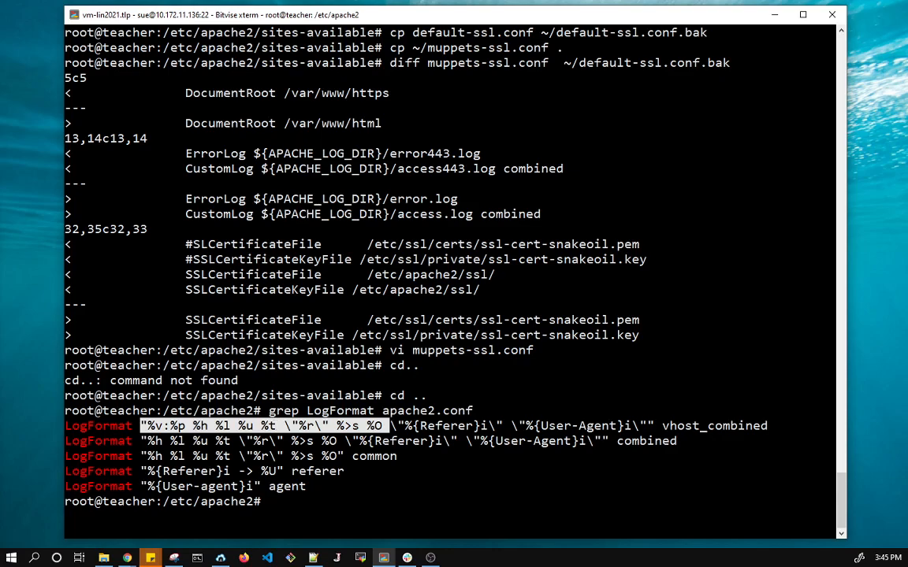
triple_click(386, 426)
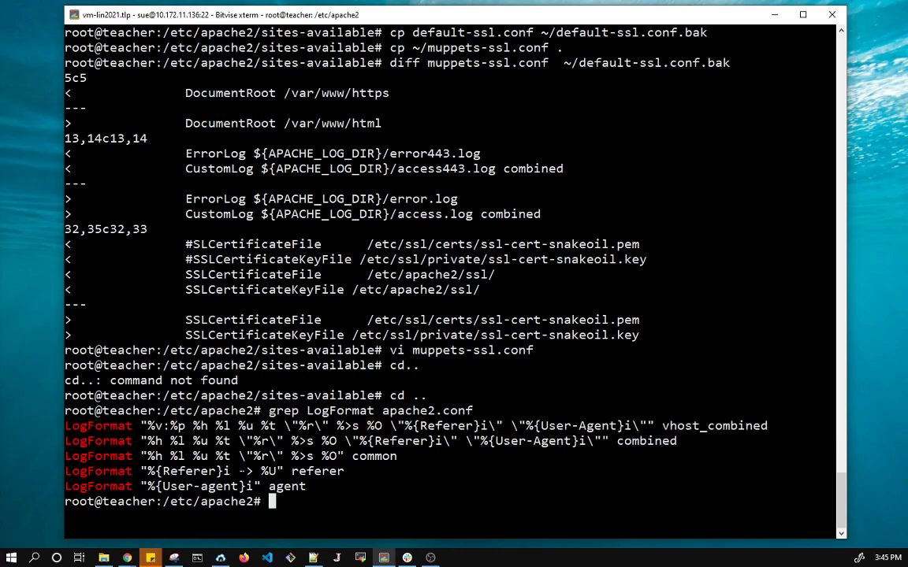
type("cd ")
type("-")
Step: Back in sites-available, bring muppets-ssl.conf up in vi on a cleared screen
key("Return")
key("ctrl+l")
type("v")
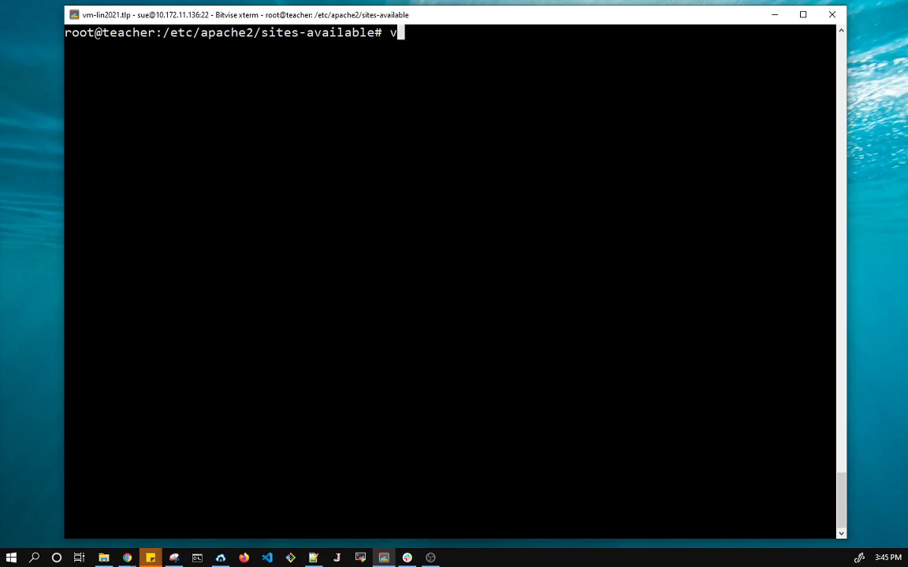
type("i m")
key("Tab")
key("Return")
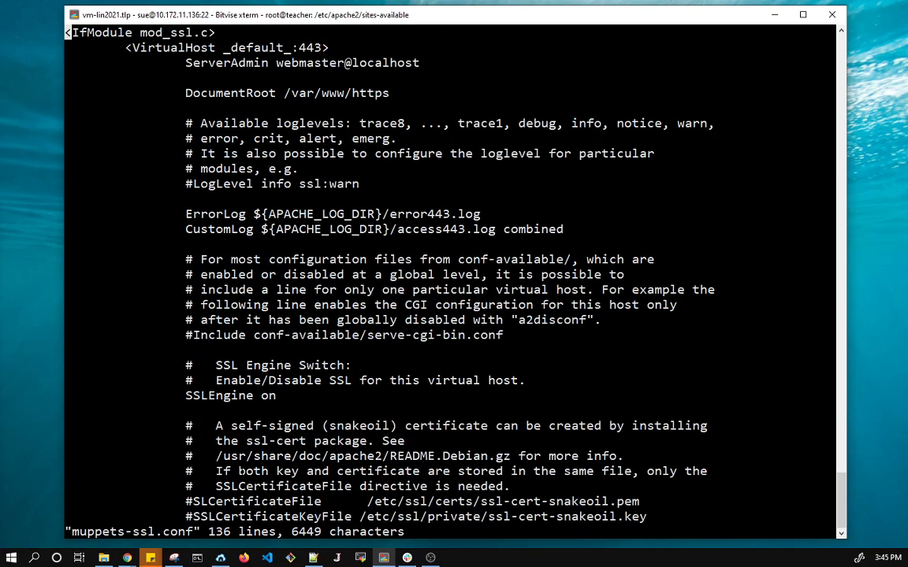
Step: Change the CustomLog access443.log format to vhost_combined and save the file with :wq
key("Down")
key("Down")
key("Down")
key("Down")
key("Down")
key("Down")
key("Down")
key("Down")
key("Down")
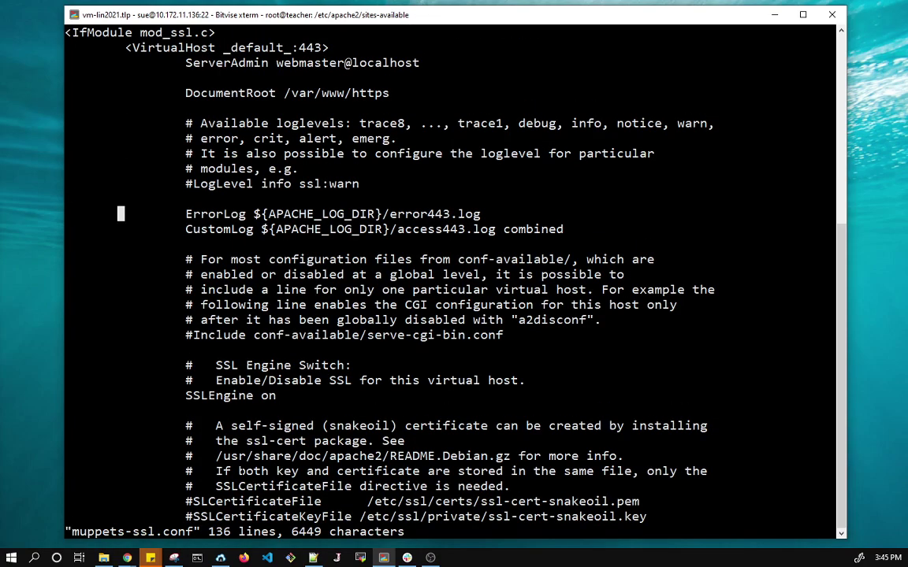
key("Down")
key("End")
key("Left")
key("Left")
key("Left")
key("Left")
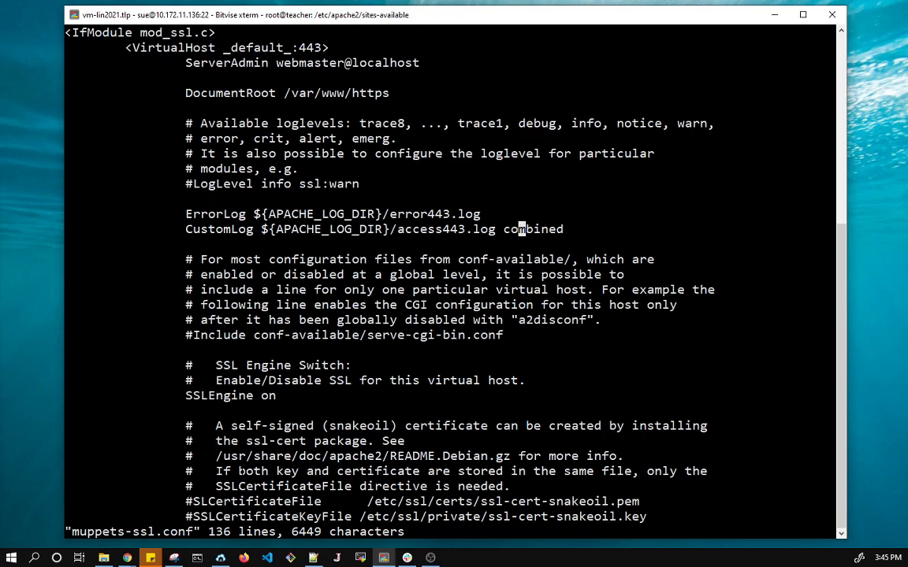
key("Left")
key("Left")
key("Left")
type("ivhost")
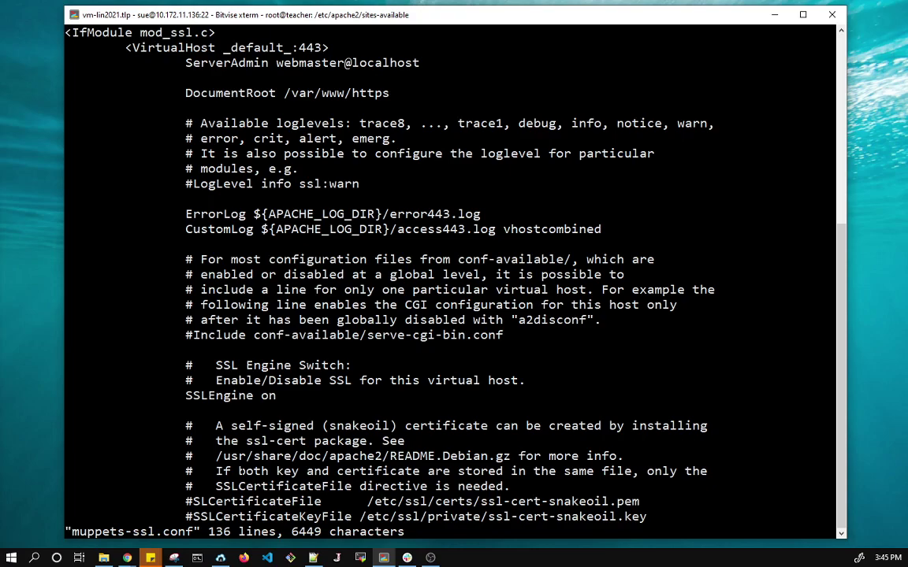
type("_")
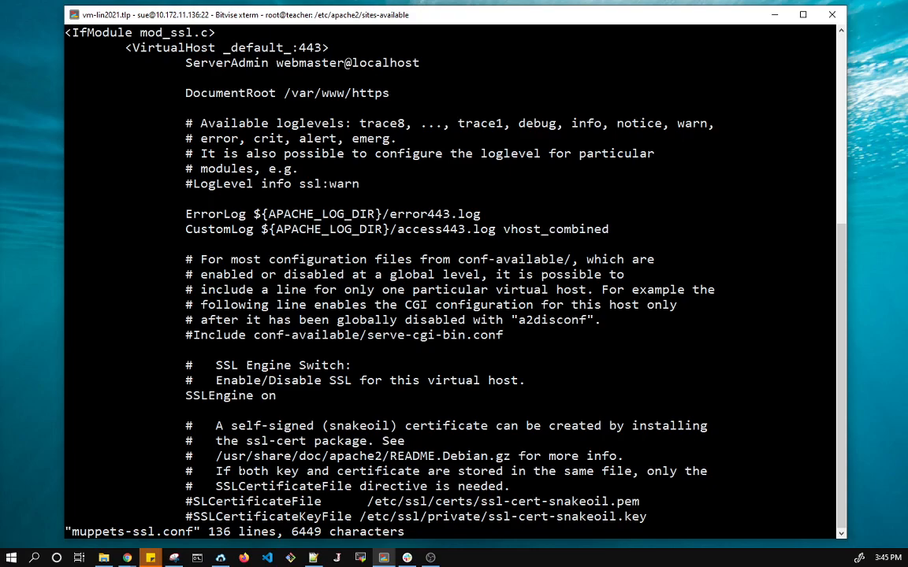
type(":wq")
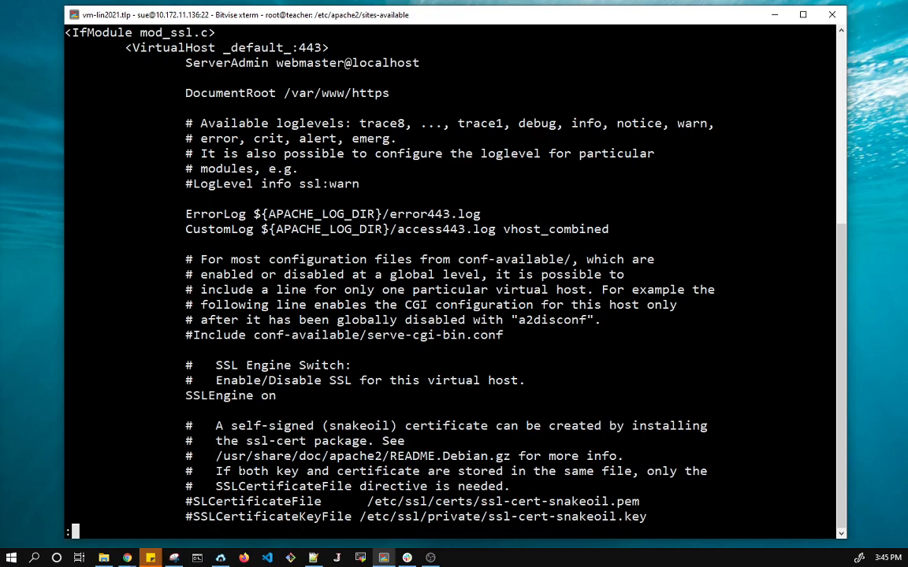
key("Return")
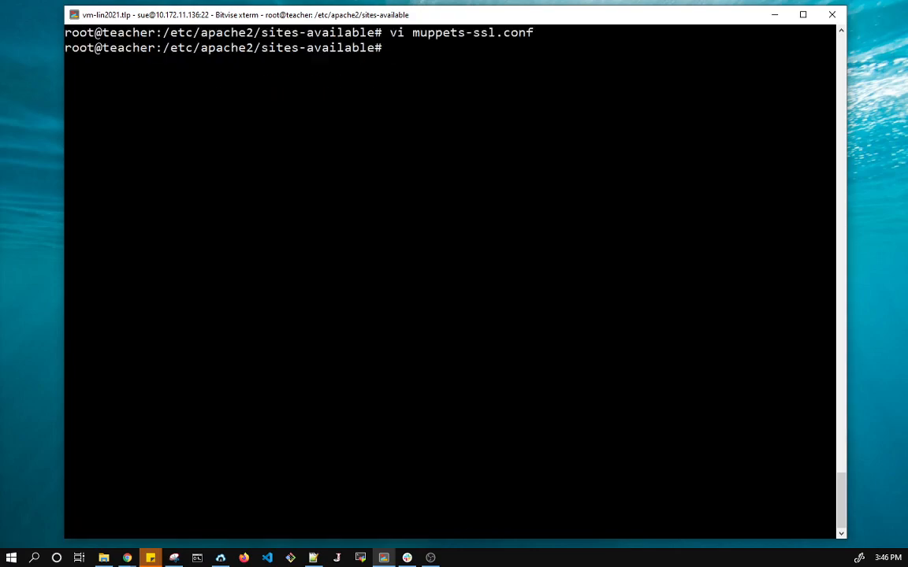
Step: Discard the half-typed command and move up to /etc/apache2
key("Up")
key("Down")
type("cd -")
key("ctrl+c")
type("cd ..")
key("Return")
type("g")
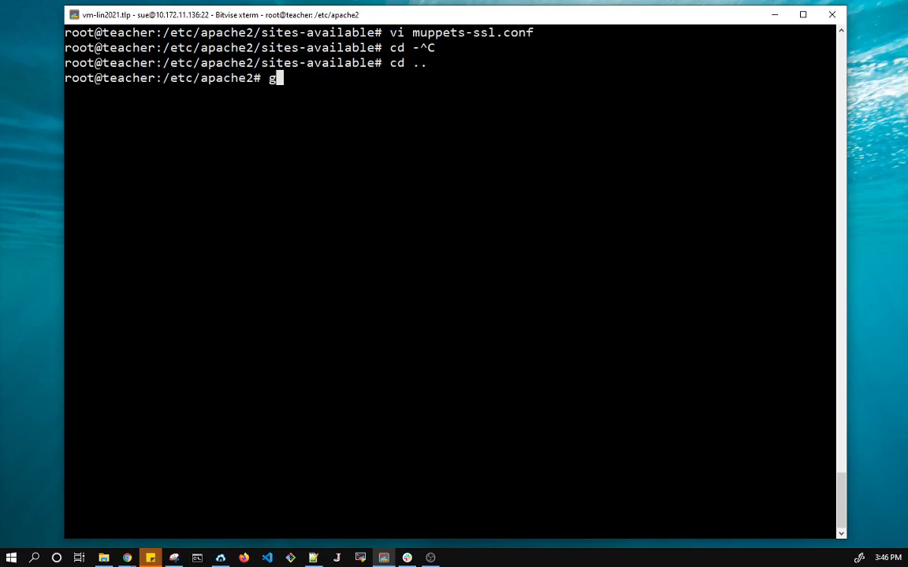
type("rep Log")
Step: Grep apache2.conf for vhost to confirm the vhost_combined LogFormat is defined
key("BackSpace")
key("BackSpace")
key("BackSpace")
type("vhost a")
key("Tab")
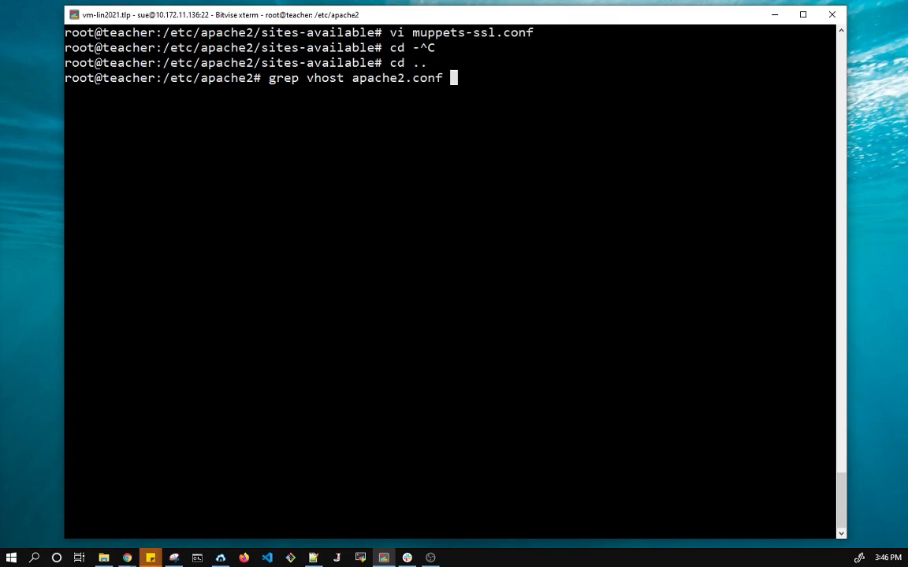
key("Return")
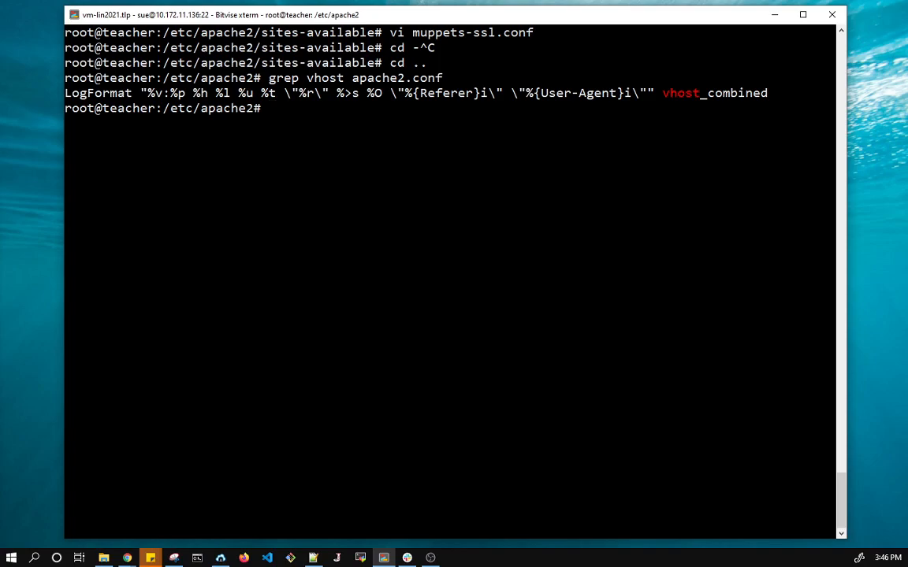
key("alt+Tab")
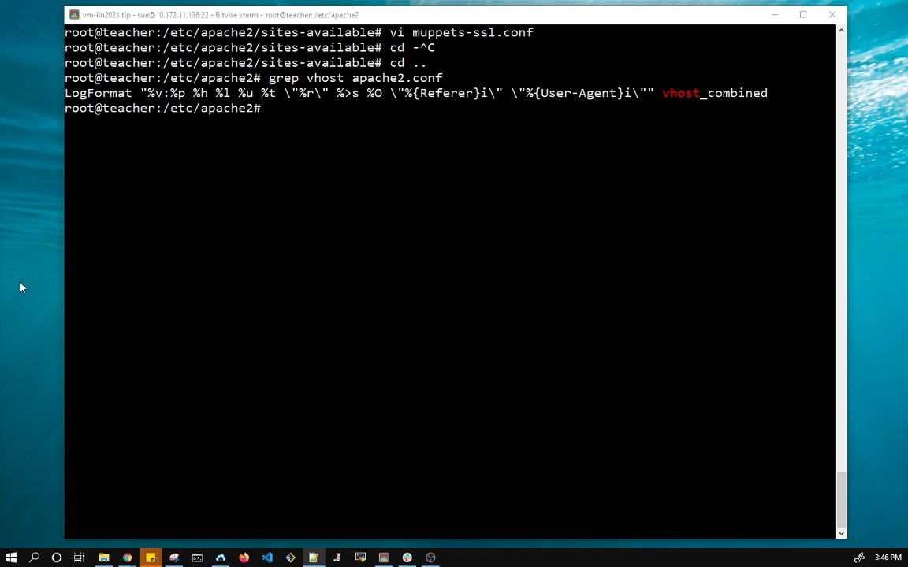
key("alt+Tab")
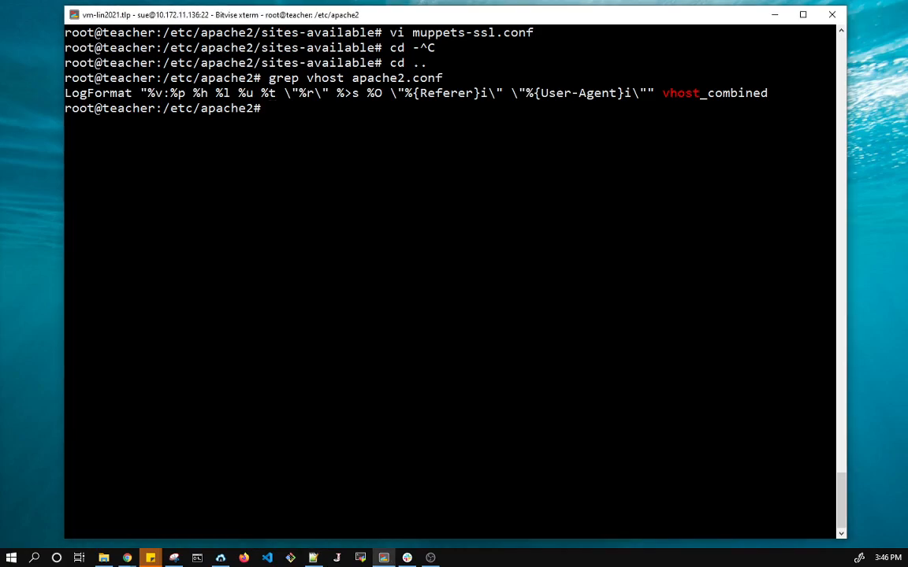
key("Up")
key("Up")
key("ctrl+c")
type("cd ")
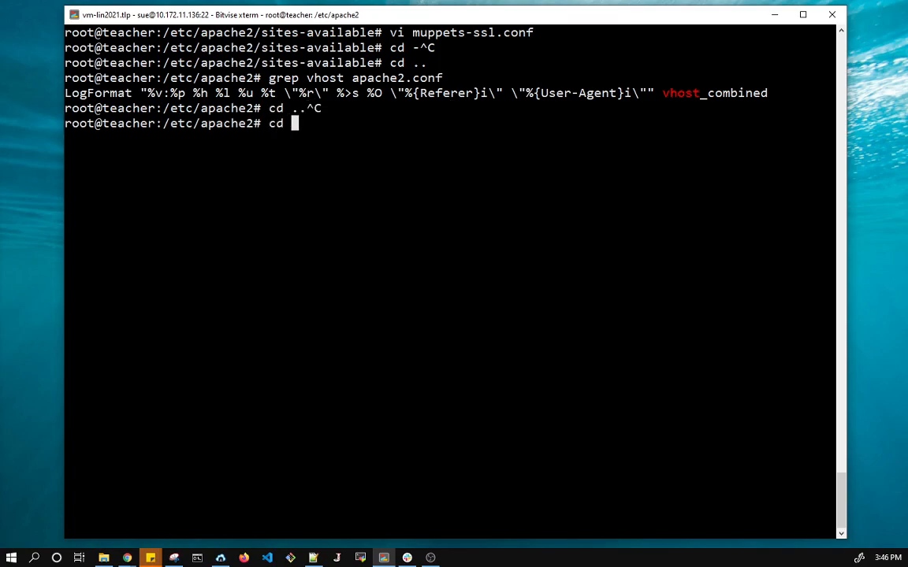
type("si")
type("tes-a")
Step: From sites-available, diff muppets-ssl.conf against ~/default-ssl.conf.bak to show root, log and certificate changes
key("Tab")
key("Return")
type("d")
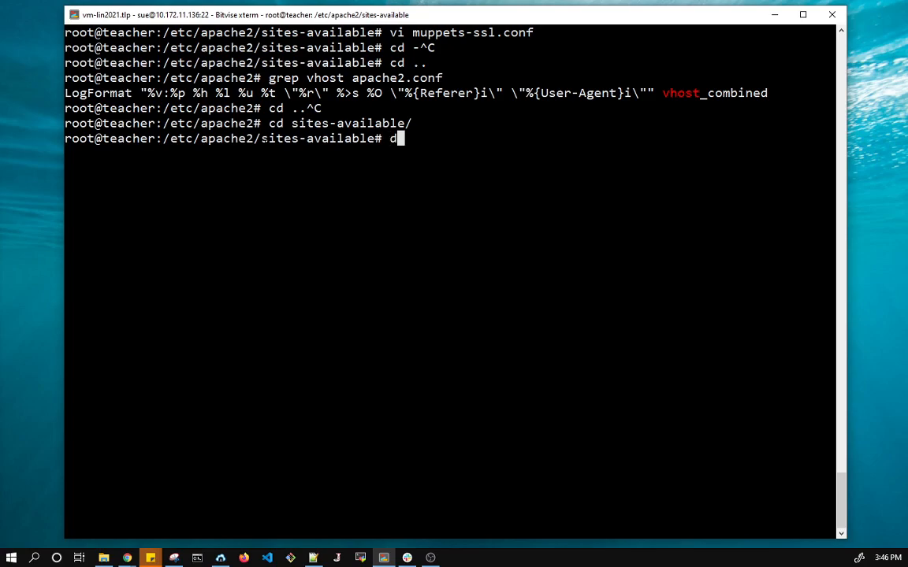
type("iff m")
key("Tab")
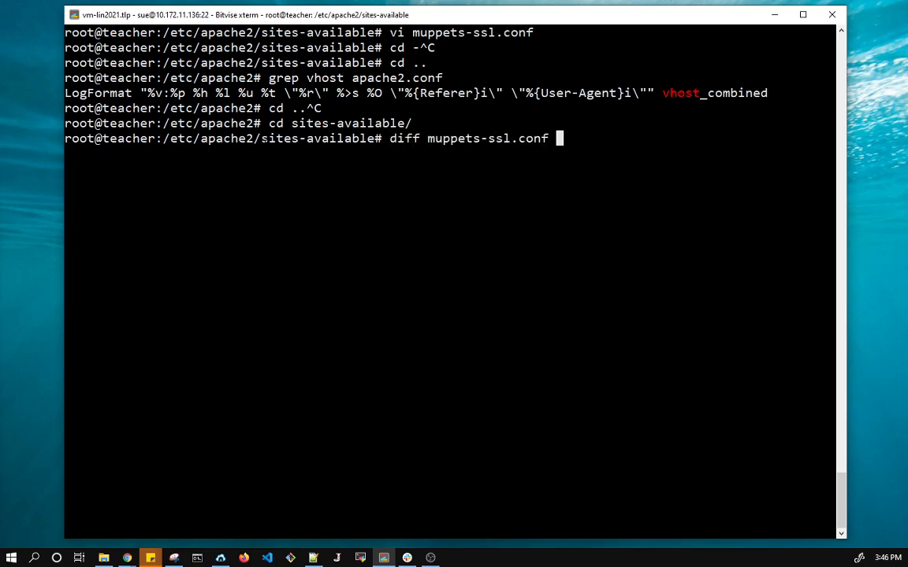
type("~/d")
key("Tab")
key("Return")
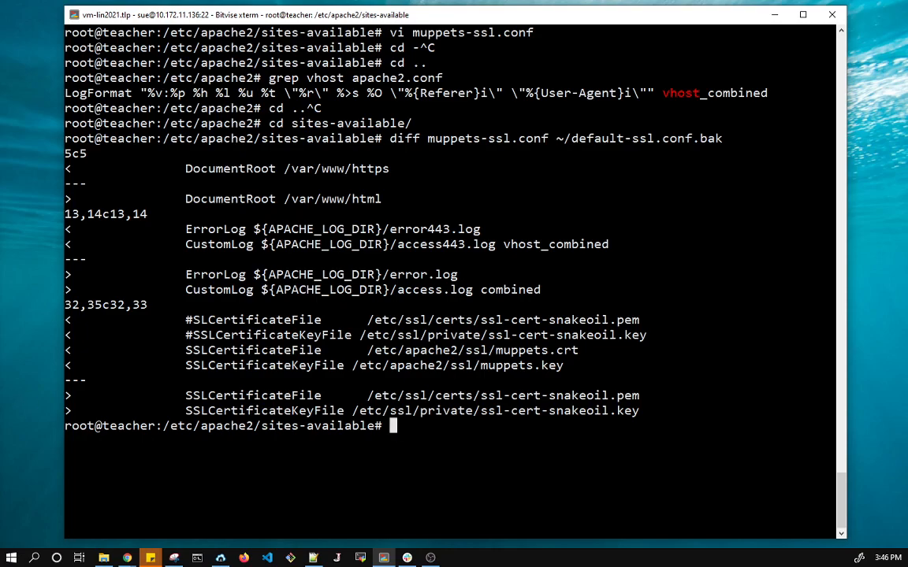
type("apachectl ")
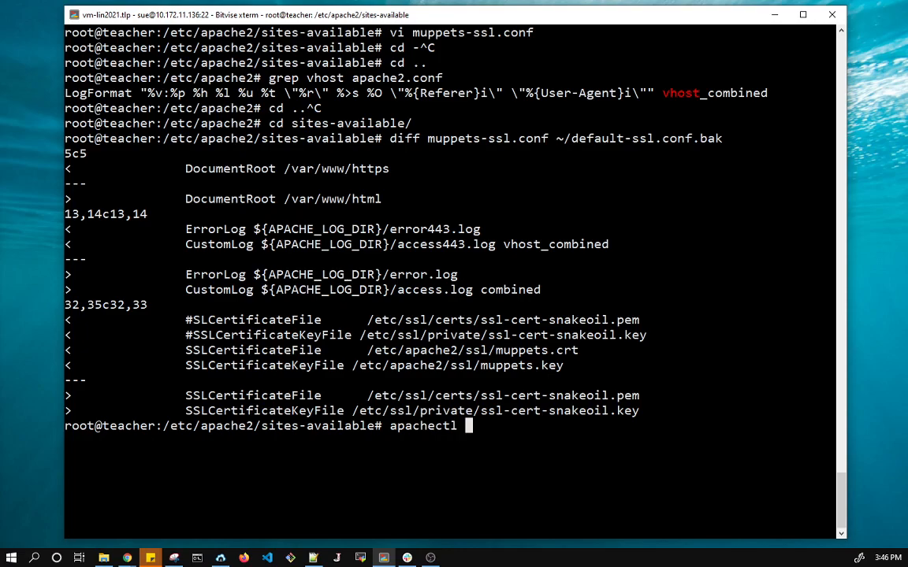
type("con")
type("figtest")
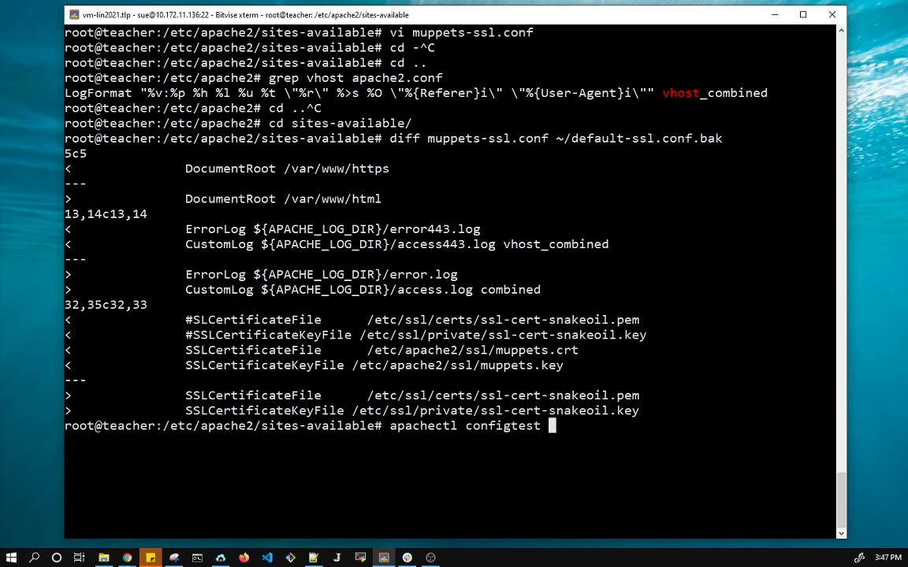
Step: Run apachectl configtest, copy the AH00558 ServerName warning, confirm Syntax OK and clear the screen
key("Return")
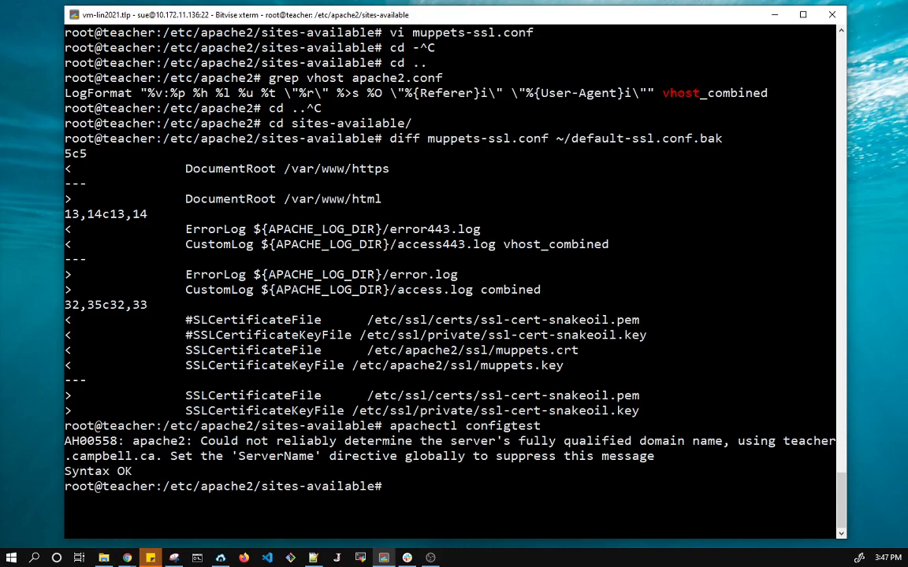
left_click_drag(200, 440, 365, 456)
key("alt+Tab")
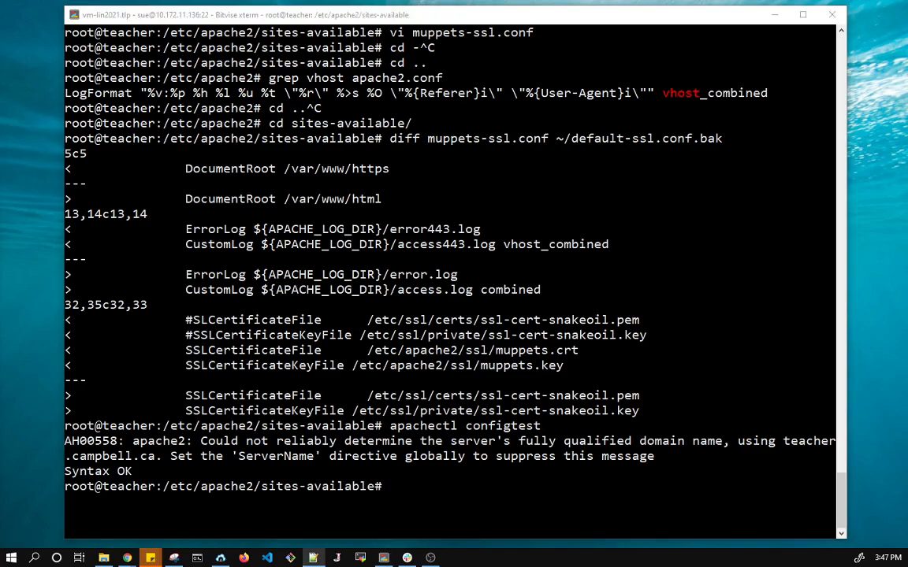
key("alt+Tab")
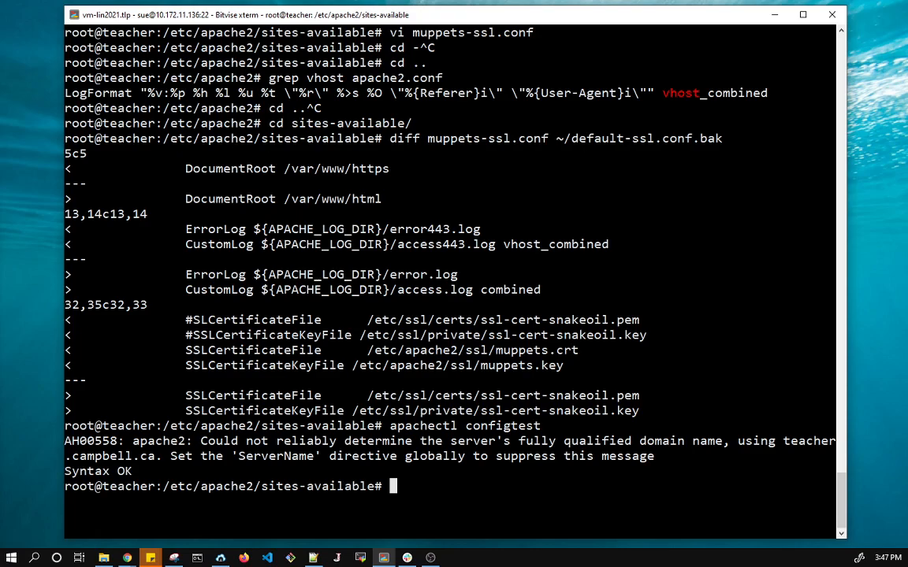
key("ctrl+l")
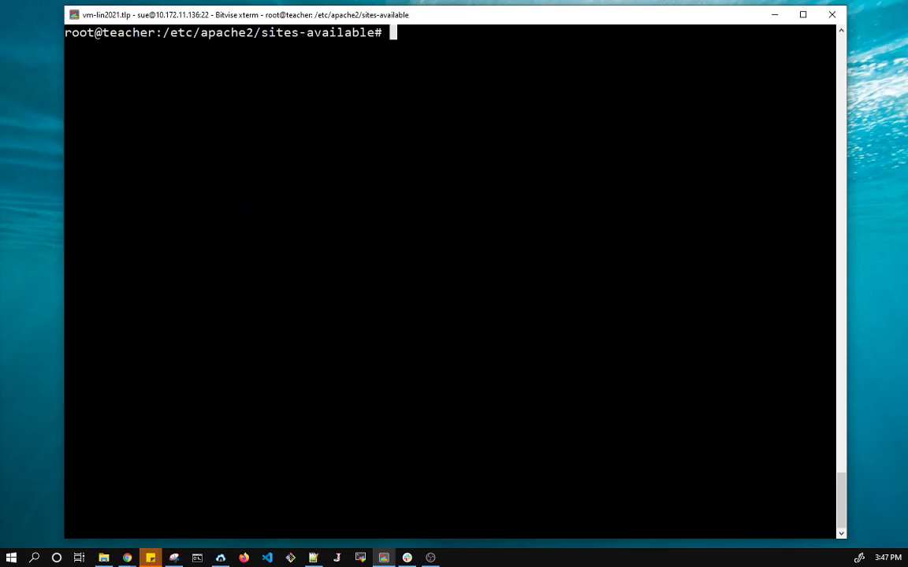
type("man a2")
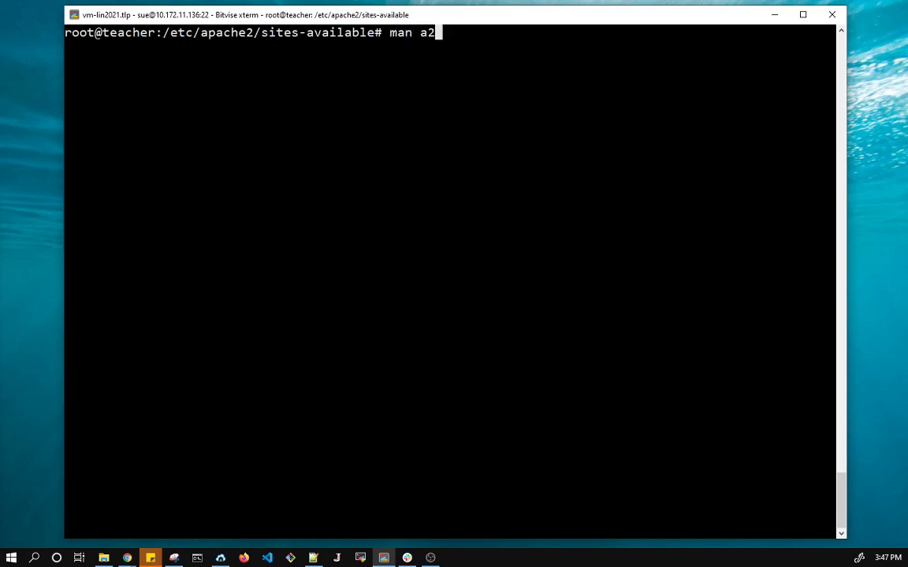
type("enmod")
Step: Check the a2enmod man page, then run a2enmod ssl to enable the SSL module
key("Return")
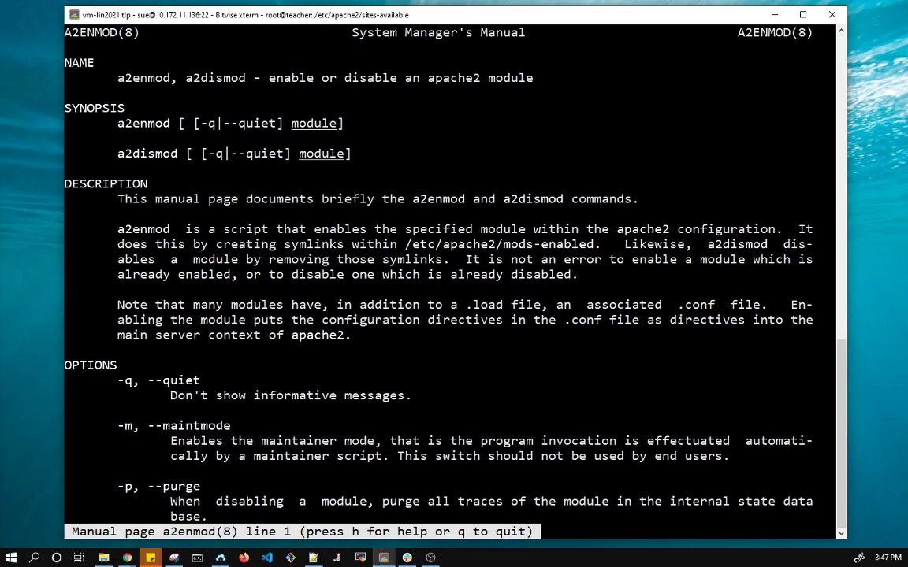
key("q")
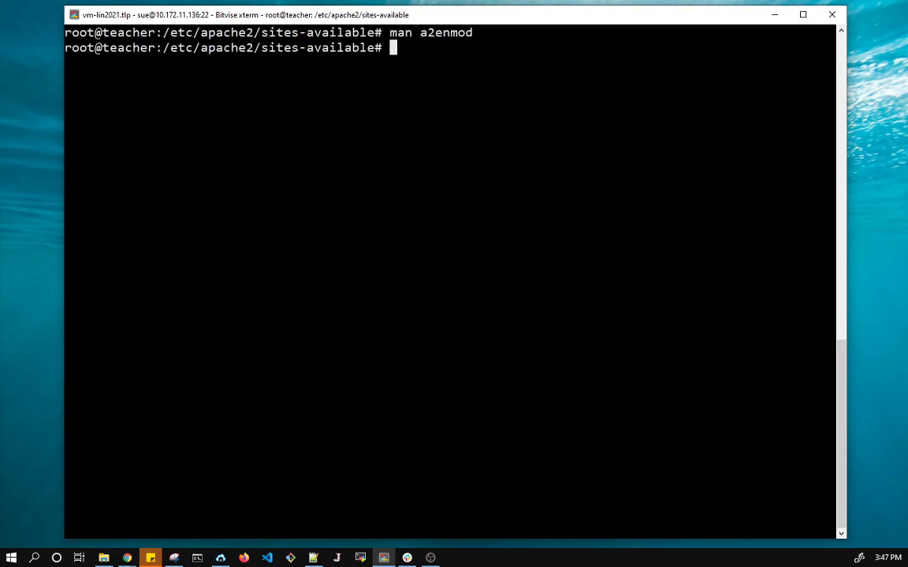
type("a")
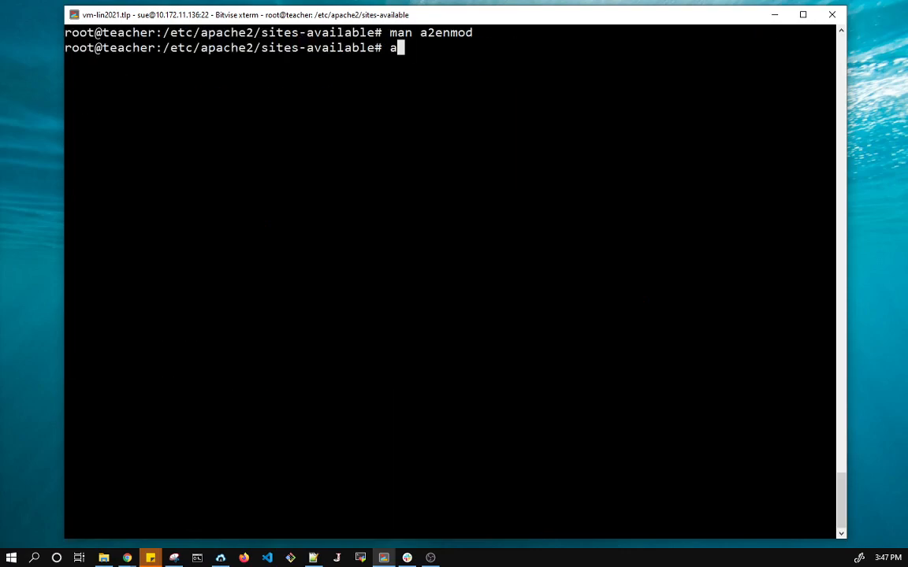
type("2enmod ss")
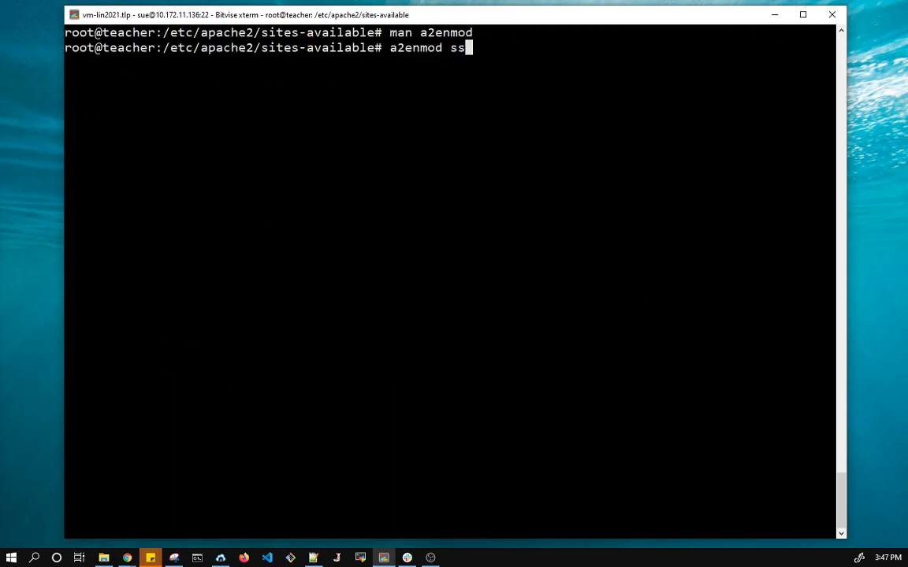
type("l")
key("Return")
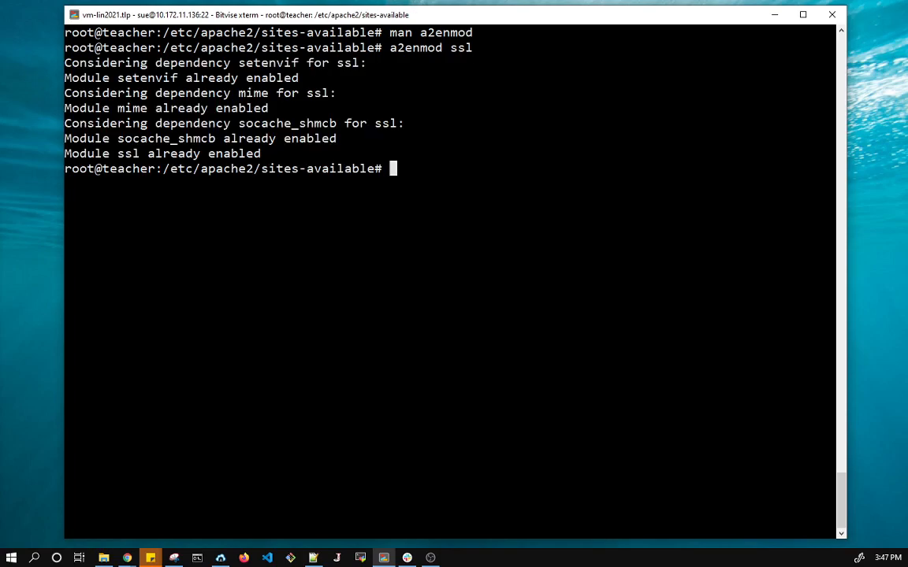
Step: Highlight the output lines showing mime and ssl already enabled
left_click_drag(107, 69, 472, 69)
left_click(127, 97)
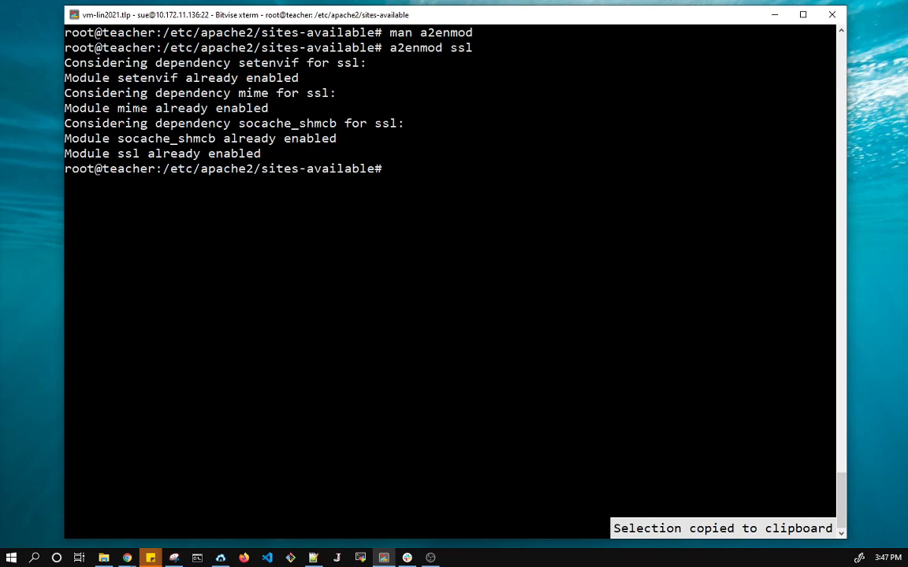
triple_click(118, 108)
left_click(122, 138)
triple_click(118, 154)
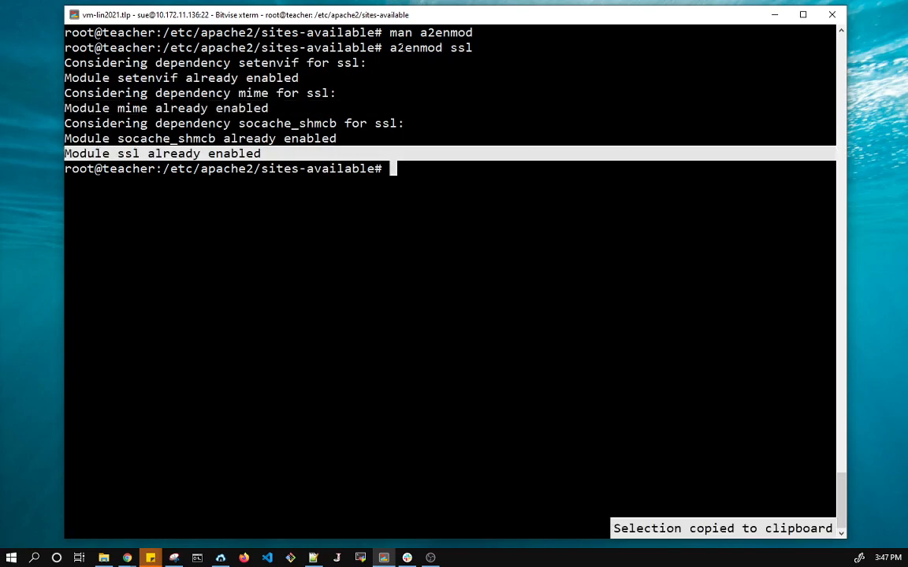
left_click(367, 141)
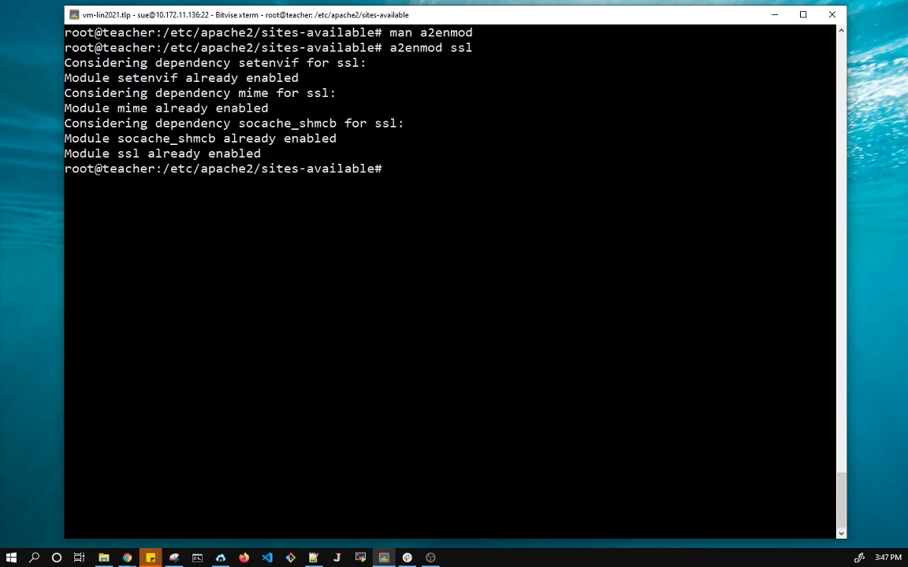
type("le")
type("ss")
Step: Show the opening _default_:443 virtual host lines of muppets-ssl.conf with head
key("BackSpace")
key("BackSpace")
key("BackSpace")
key("BackSpace")
type("hea")
type("d d")
key("BackSpace")
type("muppets-ssl.conf")
key("Return")
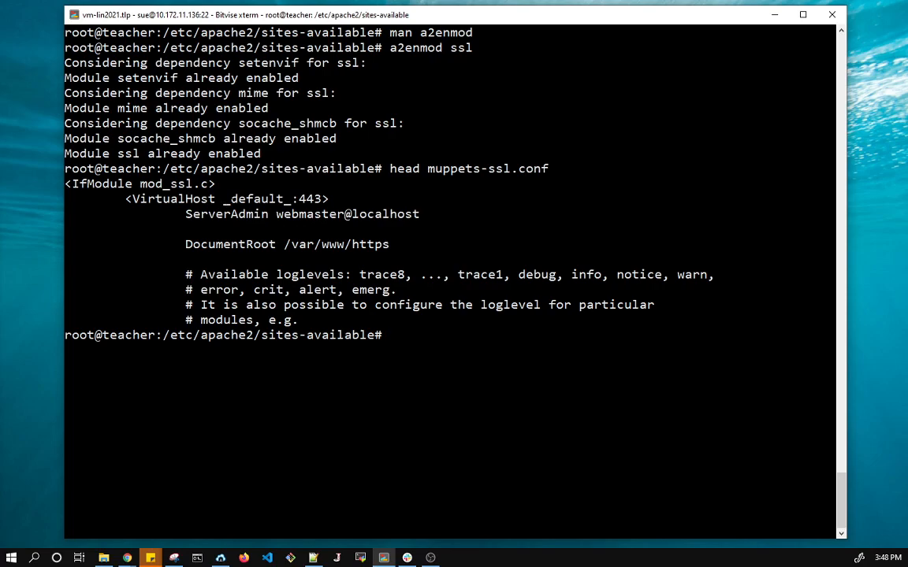
type("systemctl ")
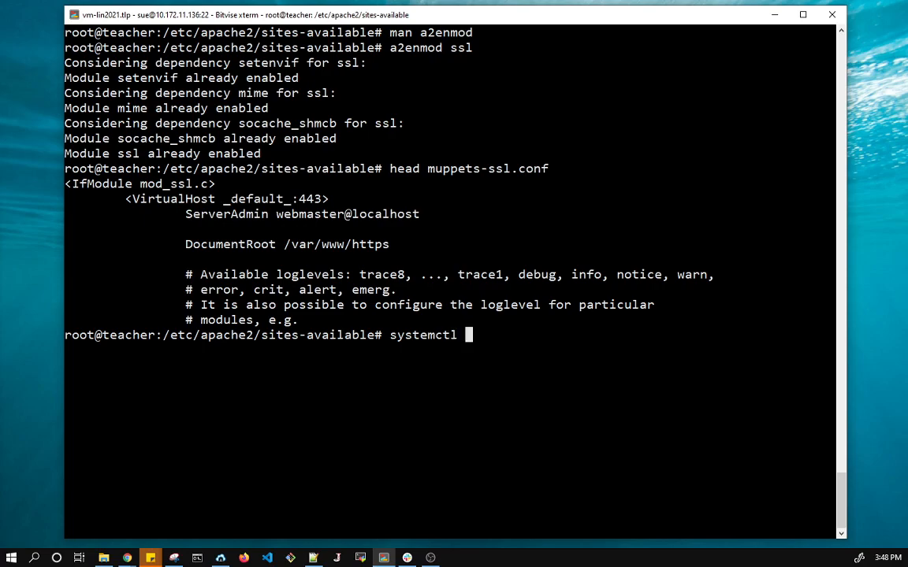
type("sta")
type("tus apache2")
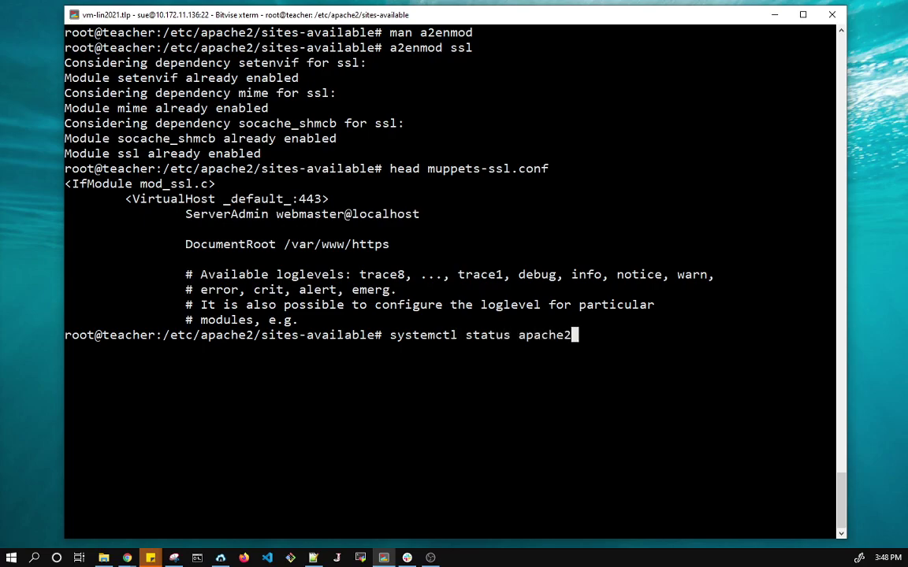
Step: Check systemctl status apache2, then reload Apache with systemctl reload apache2
key("Return")
key("q")
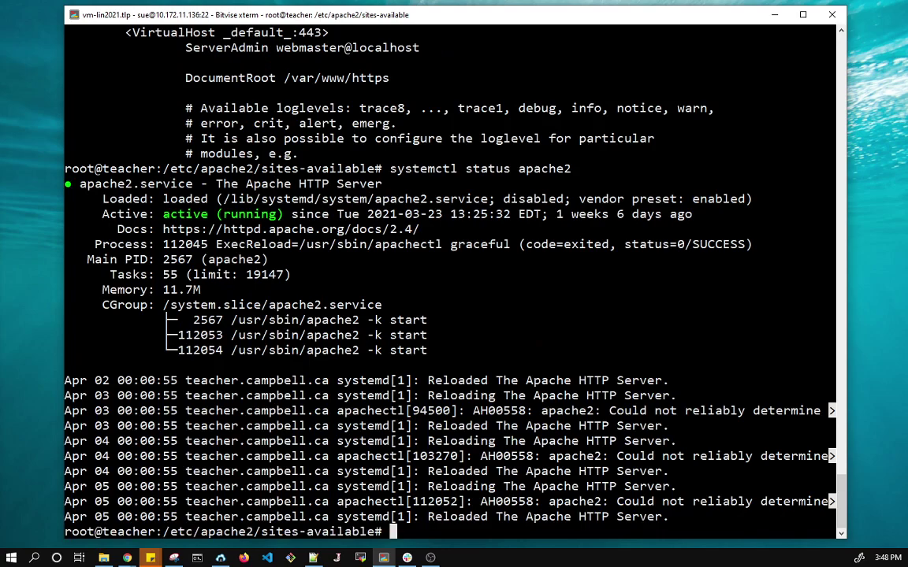
key("ctrl+l")
key("Up")
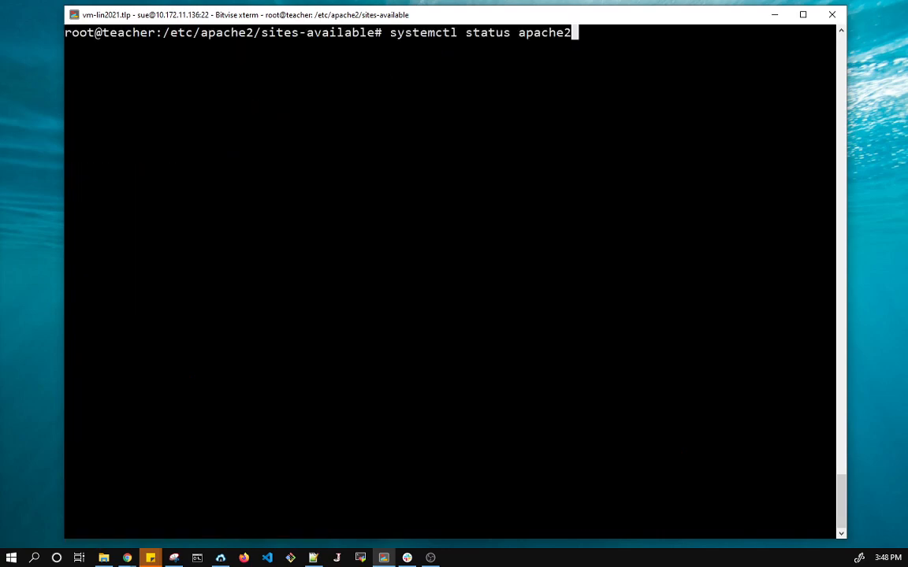
key("BackSpace")
key("BackSpace")
key("BackSpace")
key("BackSpace")
key("BackSpace")
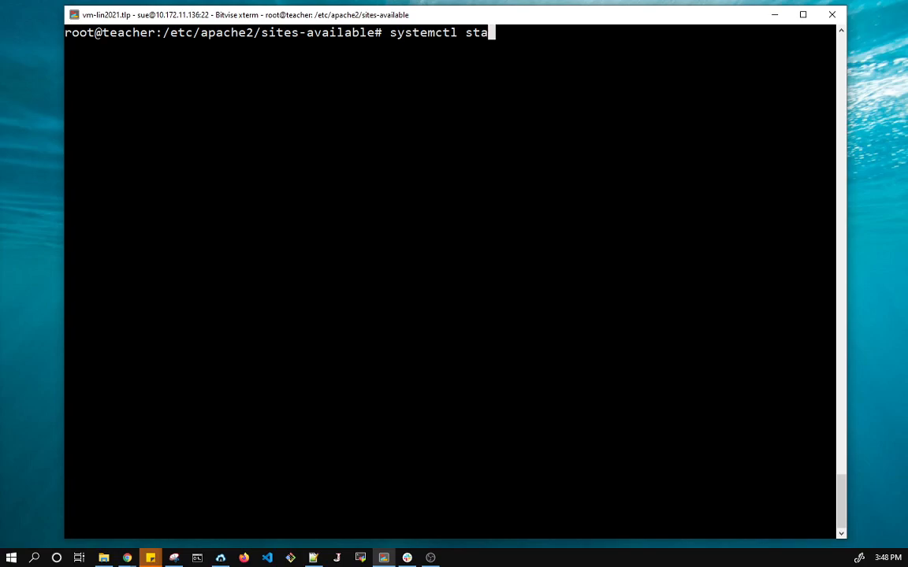
key("BackSpace")
key("BackSpace")
key("BackSpace")
type("reload apa")
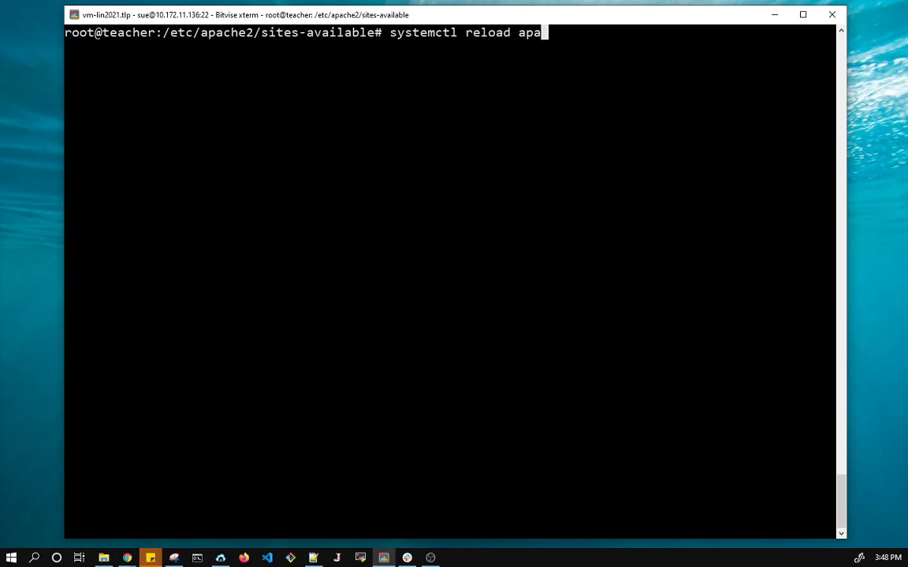
type("che")
type("2")
key("Return")
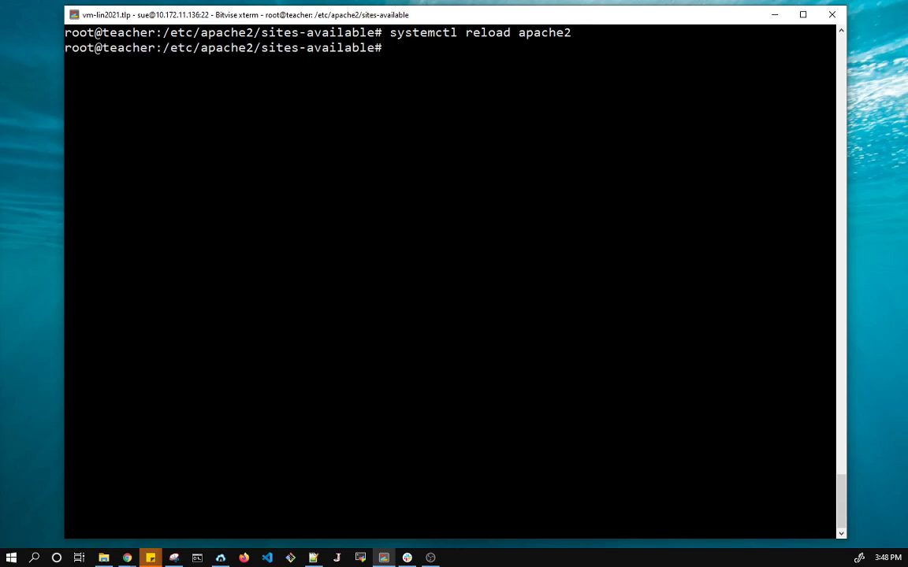
Step: Re-check apache2 status to confirm it is active and reloaded, then clear the screen
key("Up")
key("Up")
key("Return")
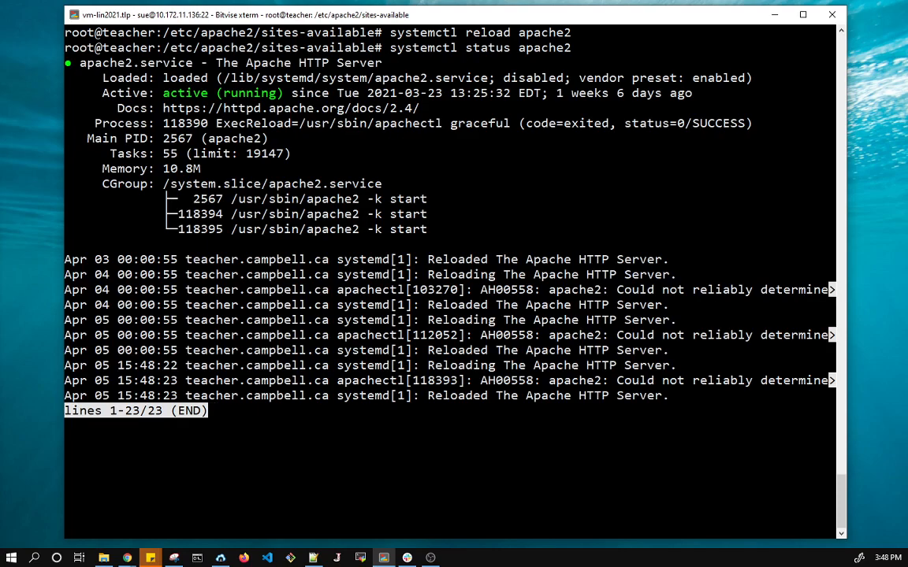
key("q")
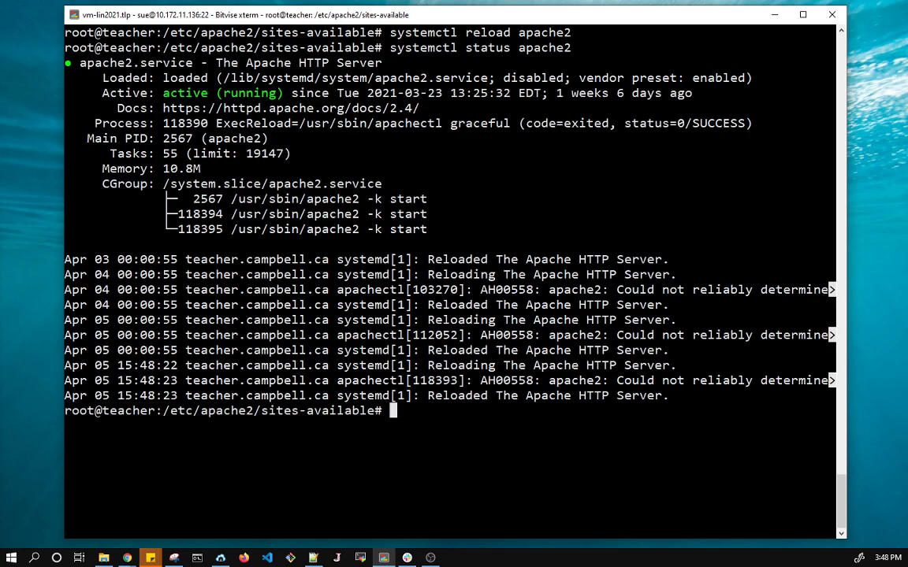
key("ctrl+l")
type("n")
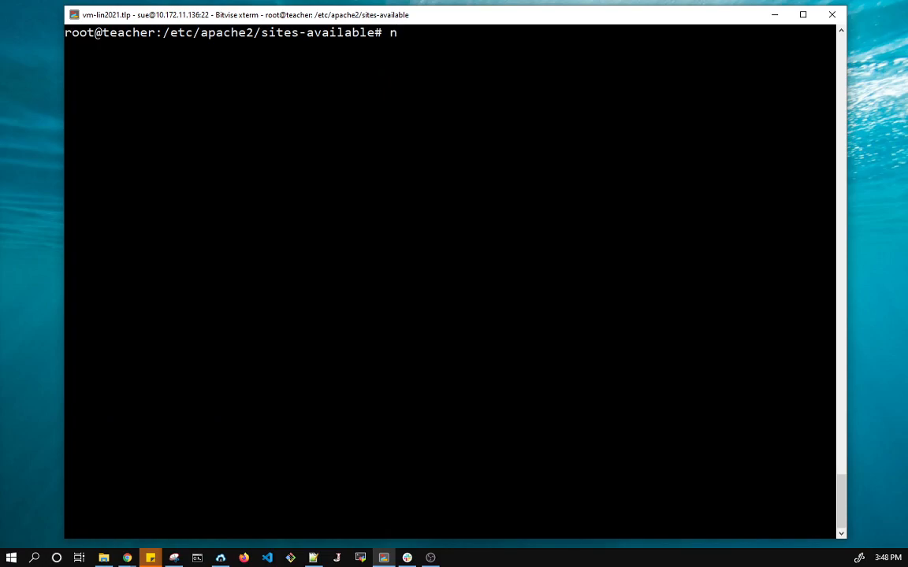
type("etstat 0")
Step: Run netstat -plan | grep apache2 and pick out the 443, 80 and 8765 listeners, then switch to the browser
key("BackSpace")
type("-plan |g")
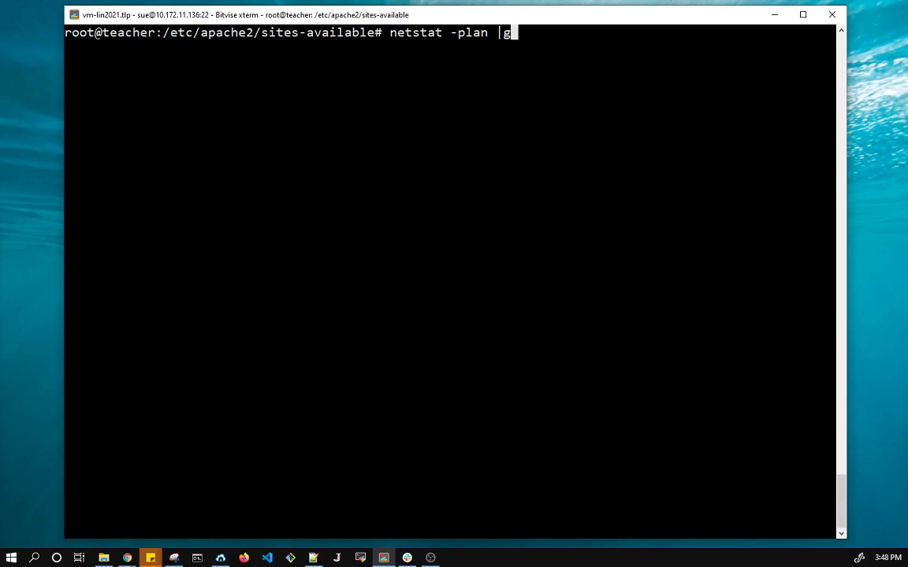
type("rep apache2")
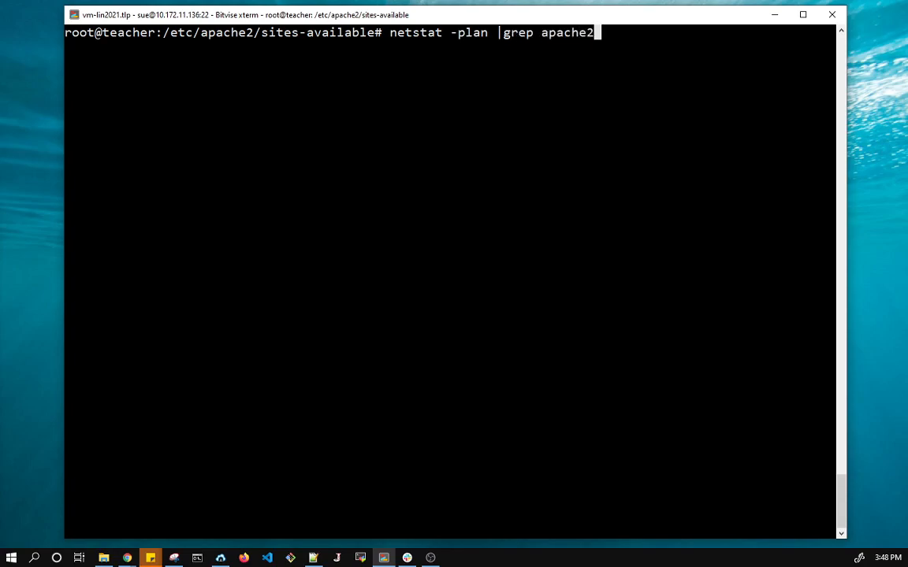
key("Return")
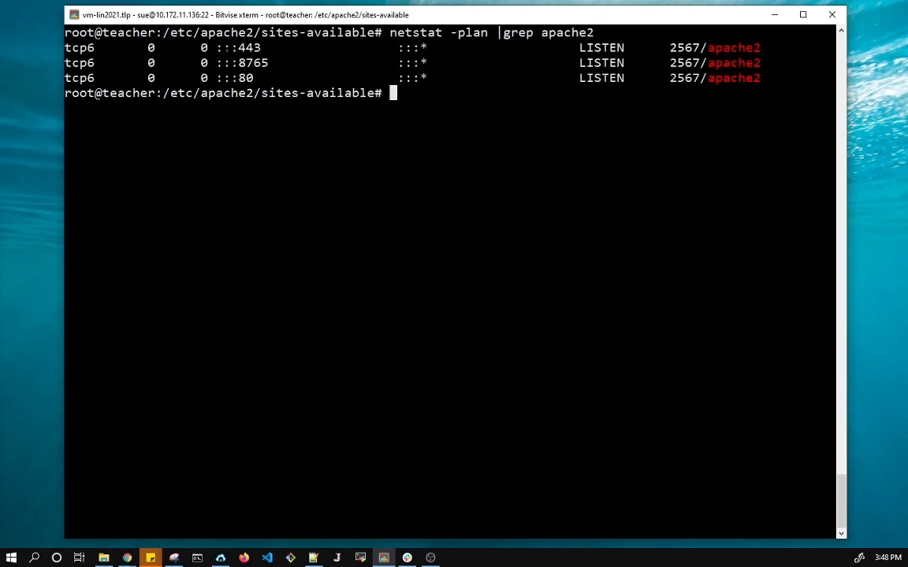
triple_click(203, 47)
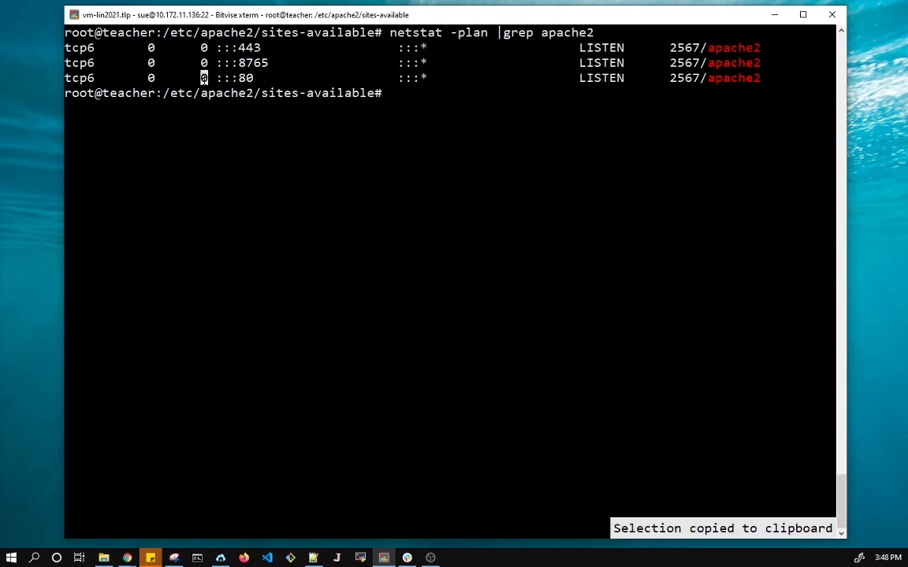
triple_click(204, 77)
triple_click(75, 62)
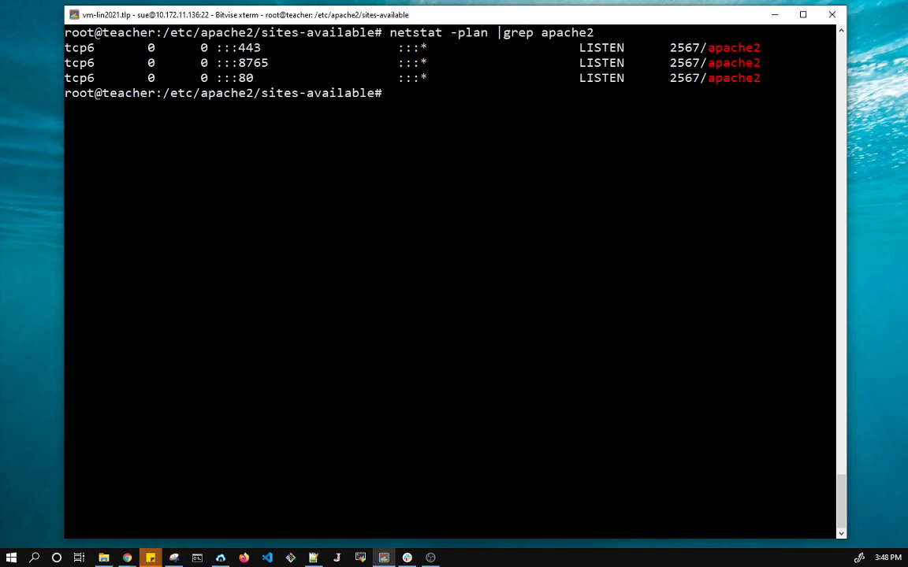
key("alt+Tab")
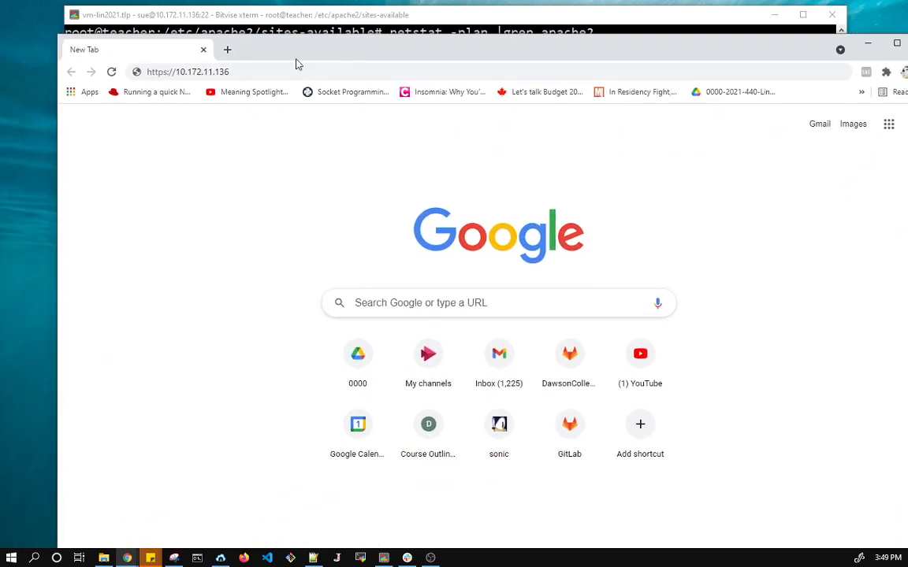
left_click(247, 72)
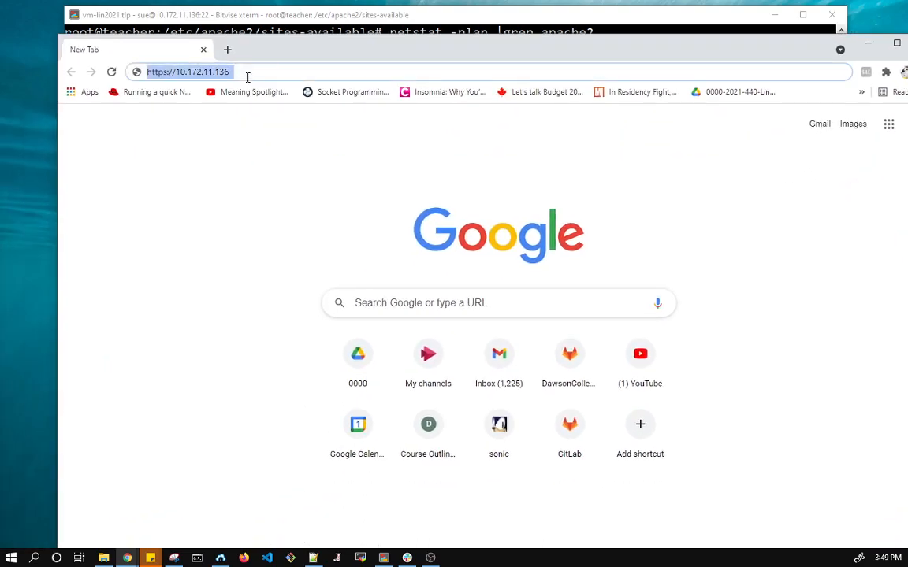
key("Return")
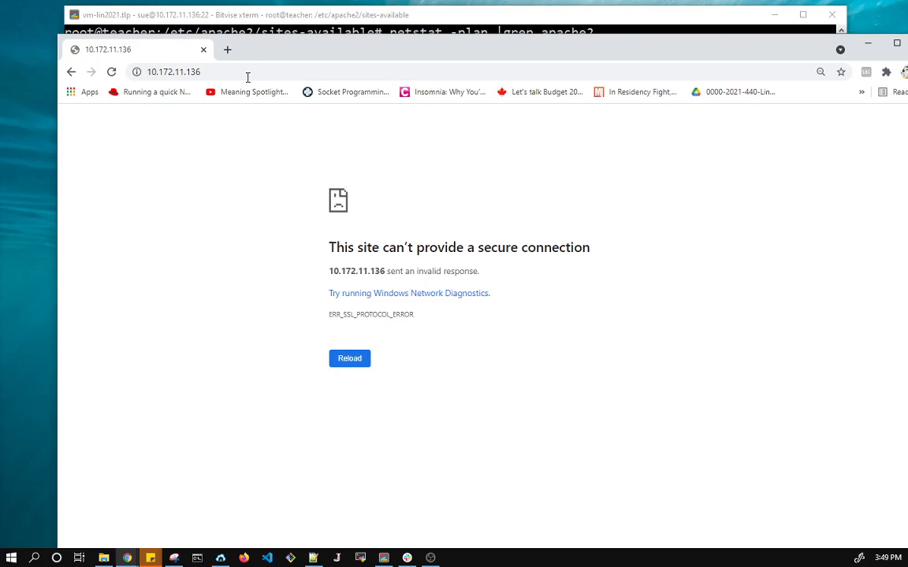
left_click(350, 359)
Step: Move the Chrome window aside to get back to the Bitvise xterm terminal
key("alt+Tab")
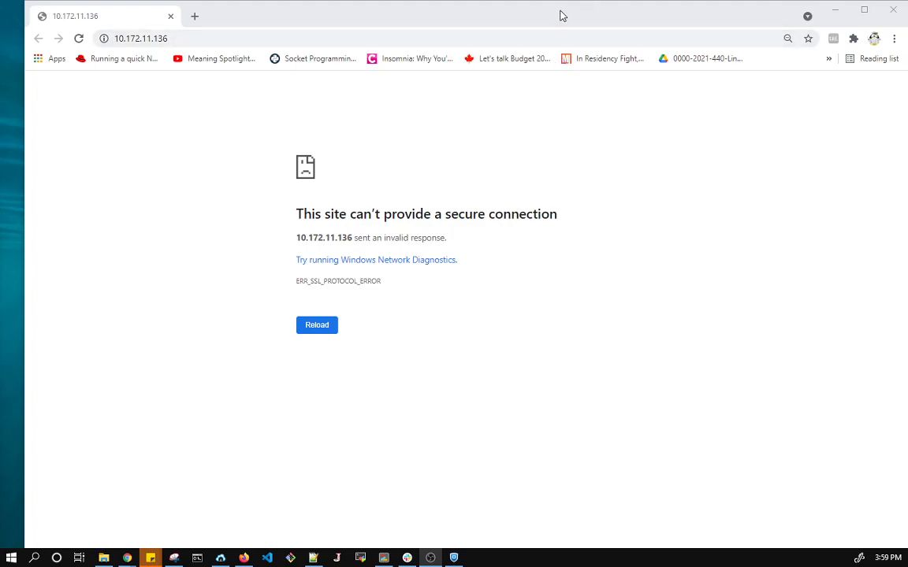
left_click(480, 13)
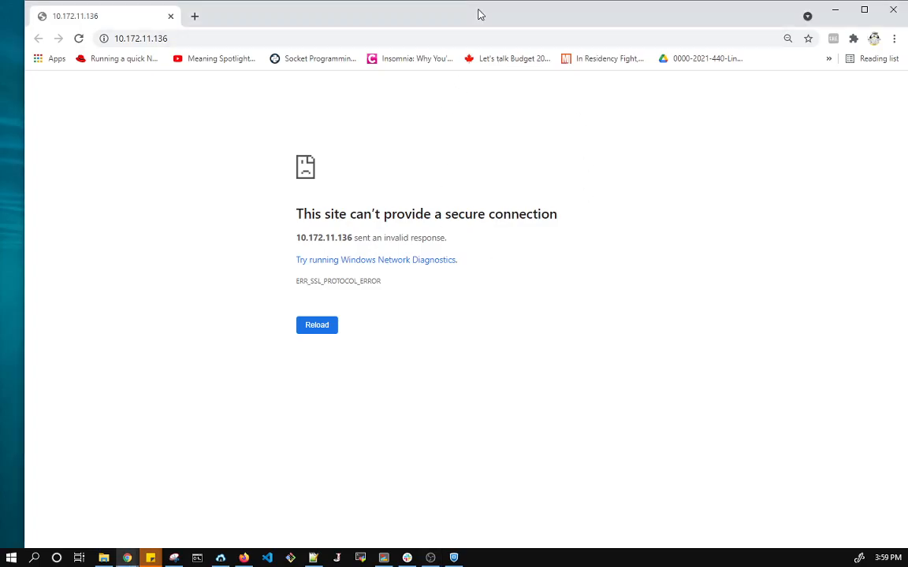
left_click_drag(480, 13, 0, 47)
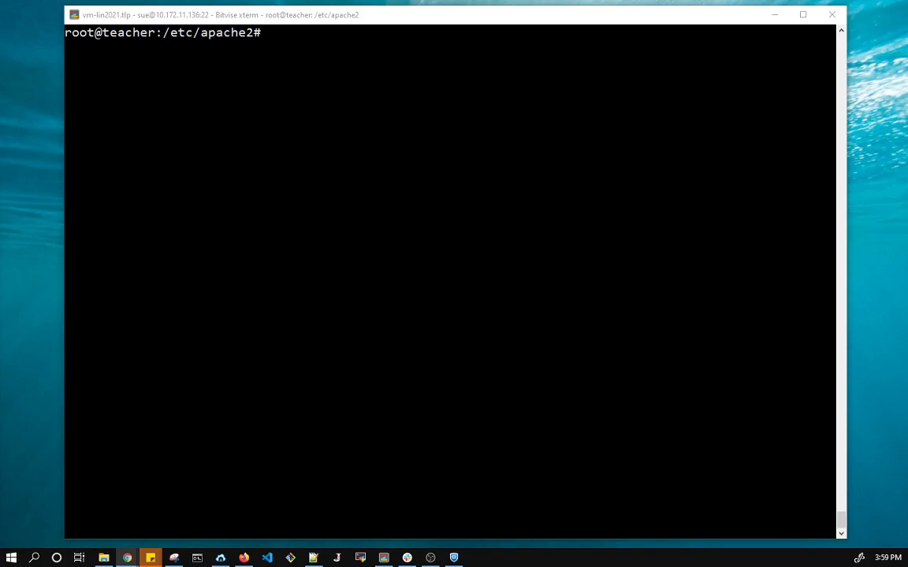
Step: Print ports.conf and mark the ssl_module condition and its Listen 443 entry
left_click(384, 558)
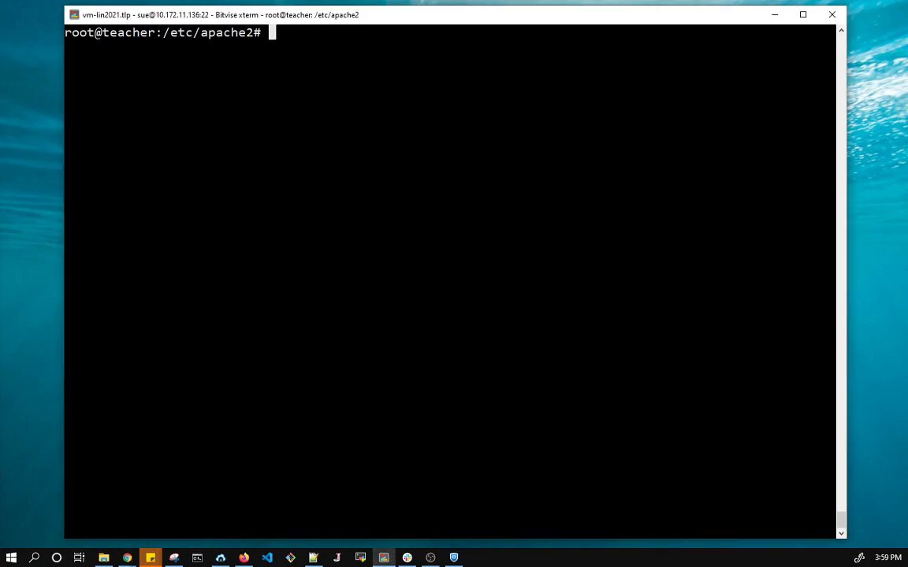
type("p")
type("ache2# cat ports.conf")
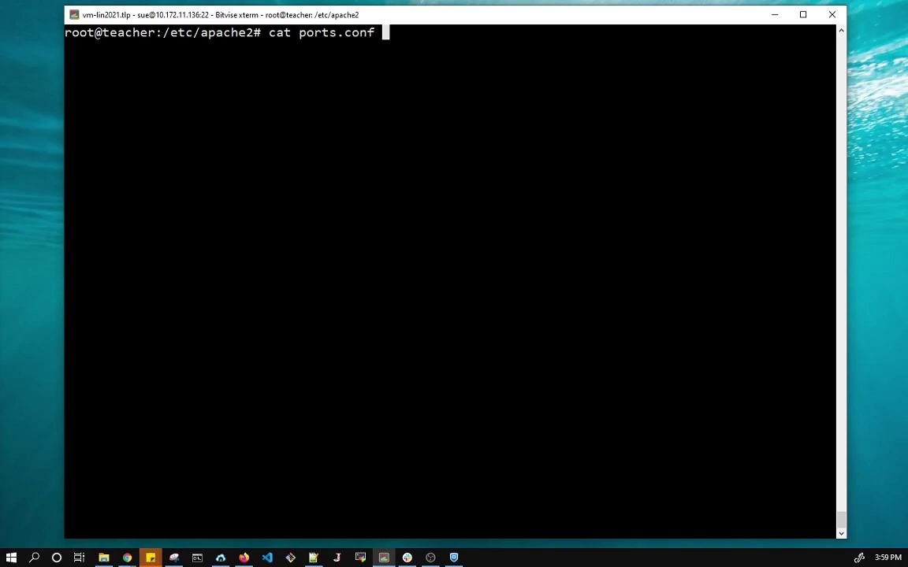
key("Return")
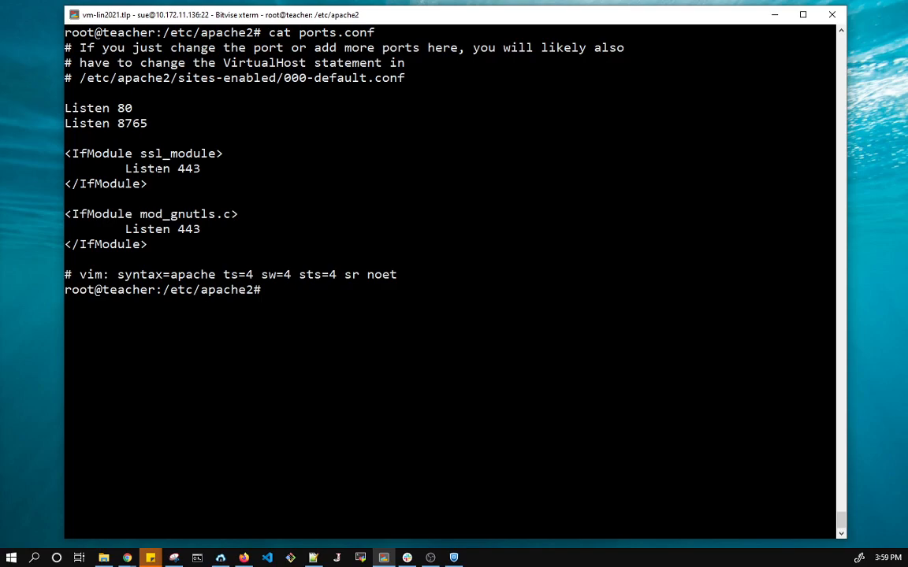
left_click_drag(134, 153, 227, 153)
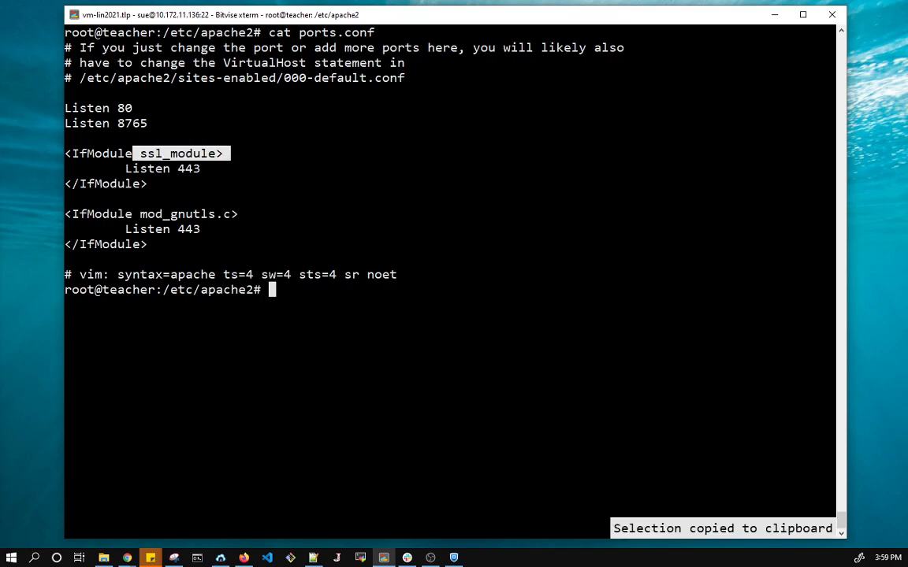
double_click(188, 168)
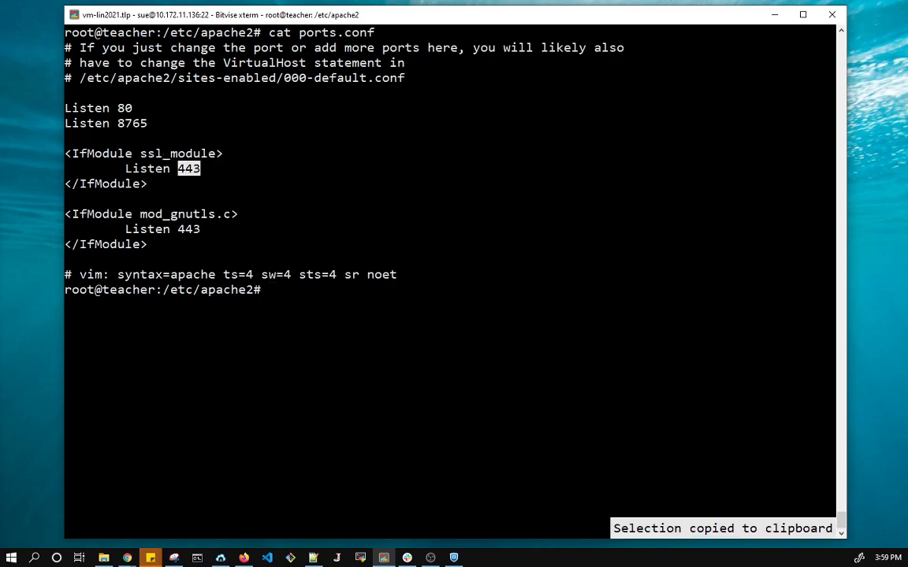
left_click(394, 355)
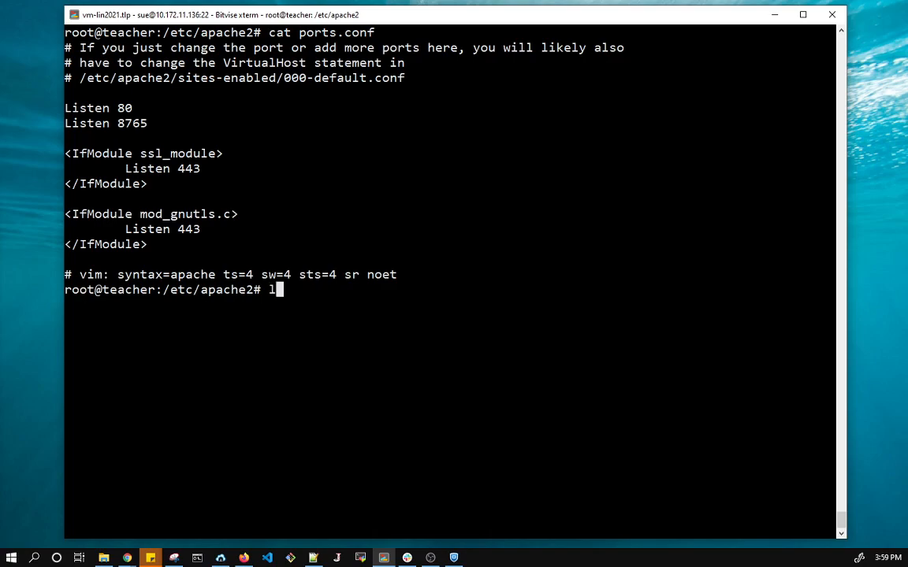
type("ls sites-")
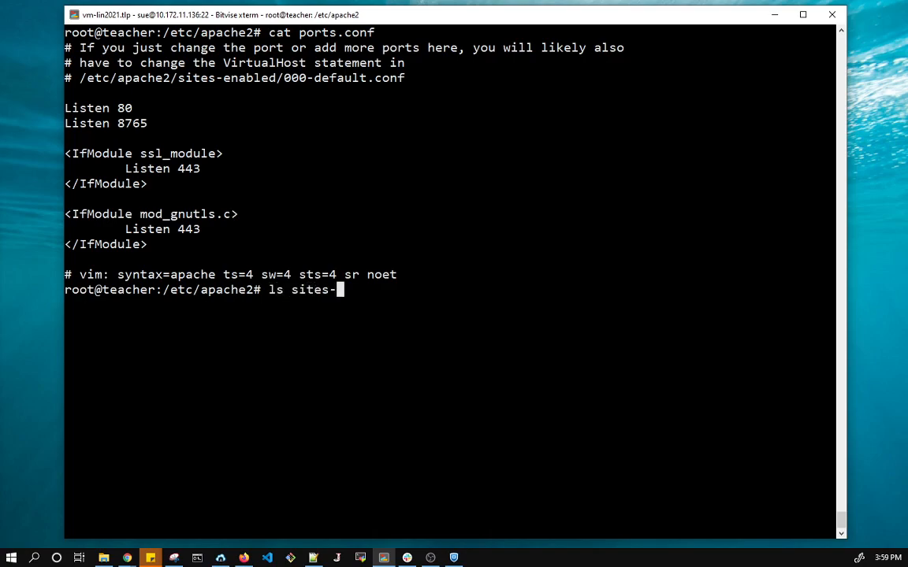
Step: List sites-enabled/ plainly and with -l, showing 000-default and 001-port8765 linked to sites-available
key("Tab")
key("Tab")
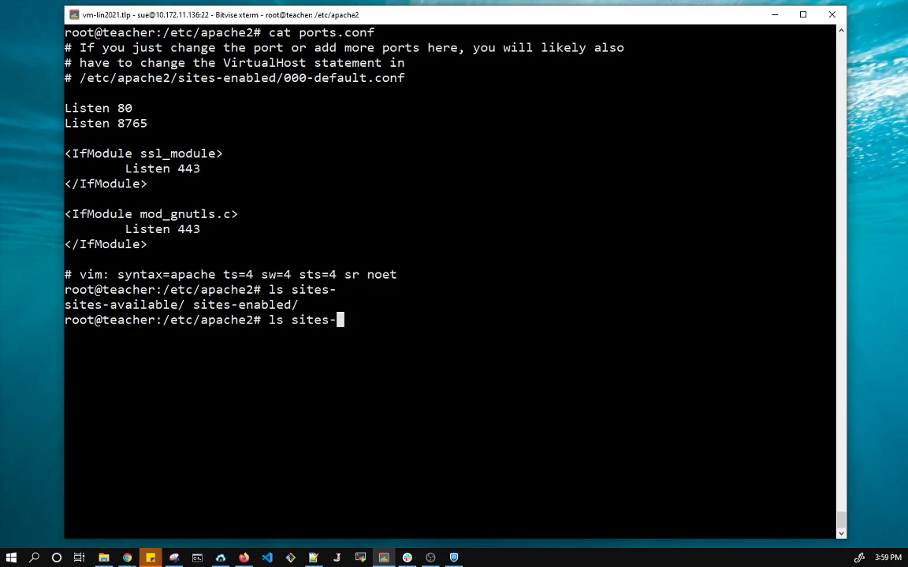
type("e")
key("Tab")
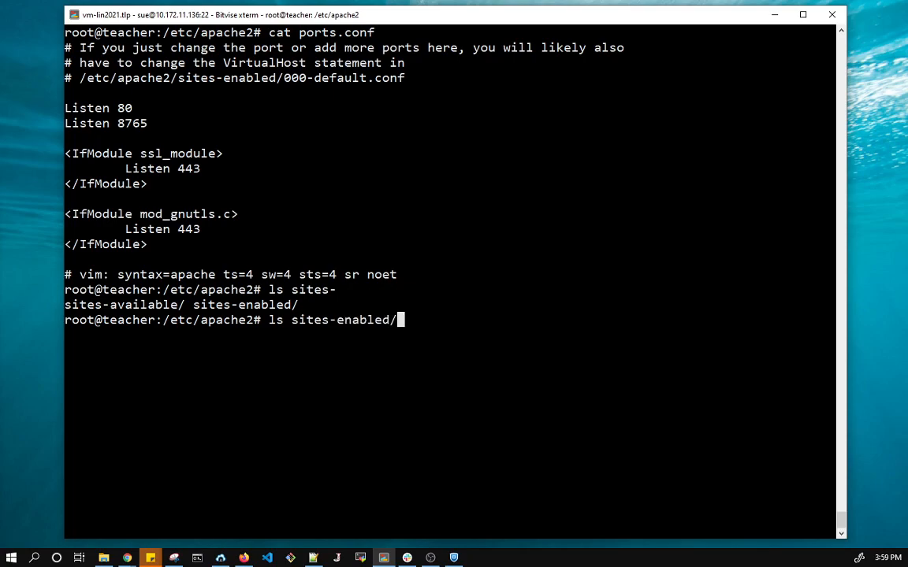
key("Return")
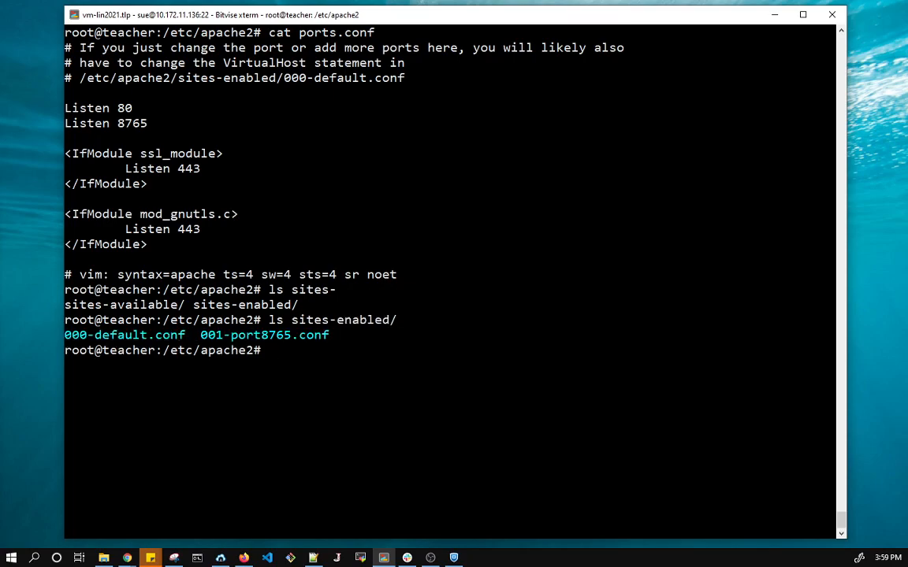
key("Up")
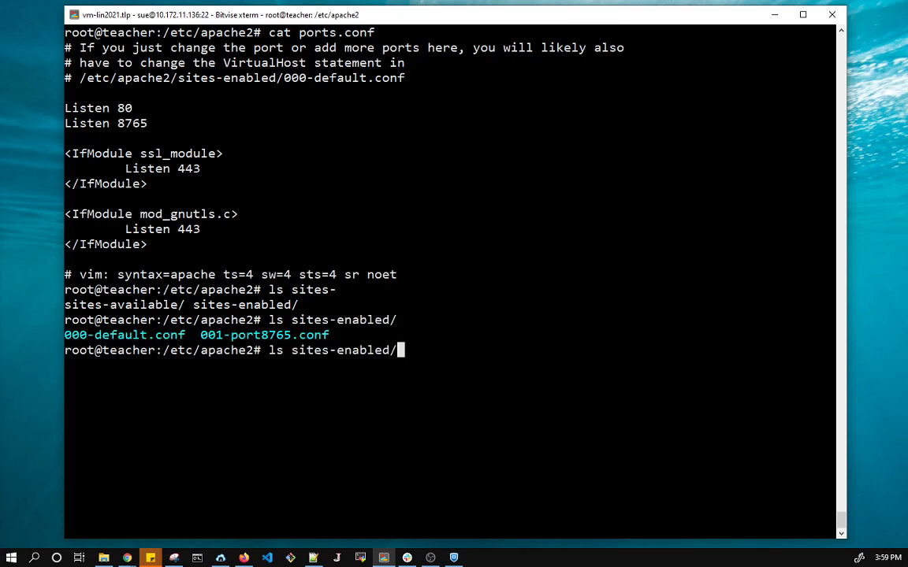
type("-")
type("l")
key("Return")
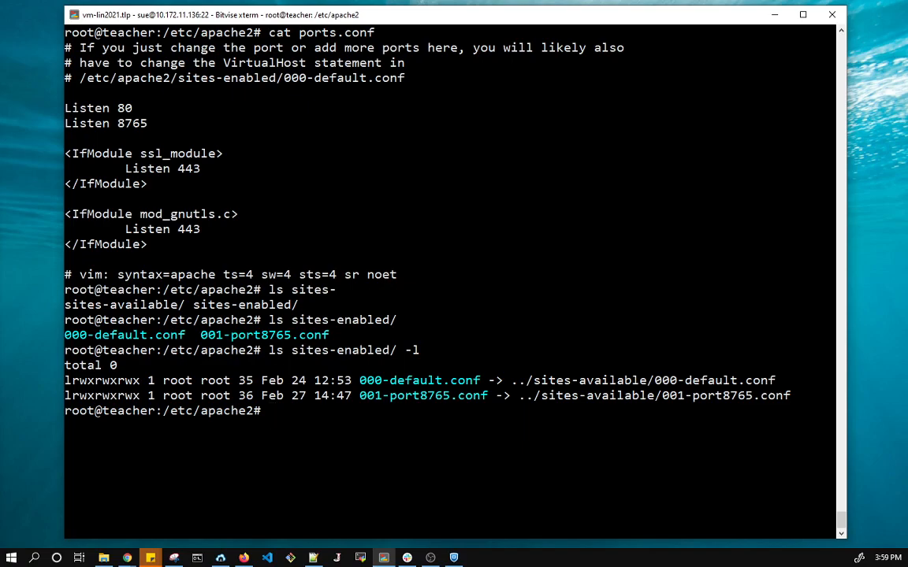
type("cd ")
type("sites-")
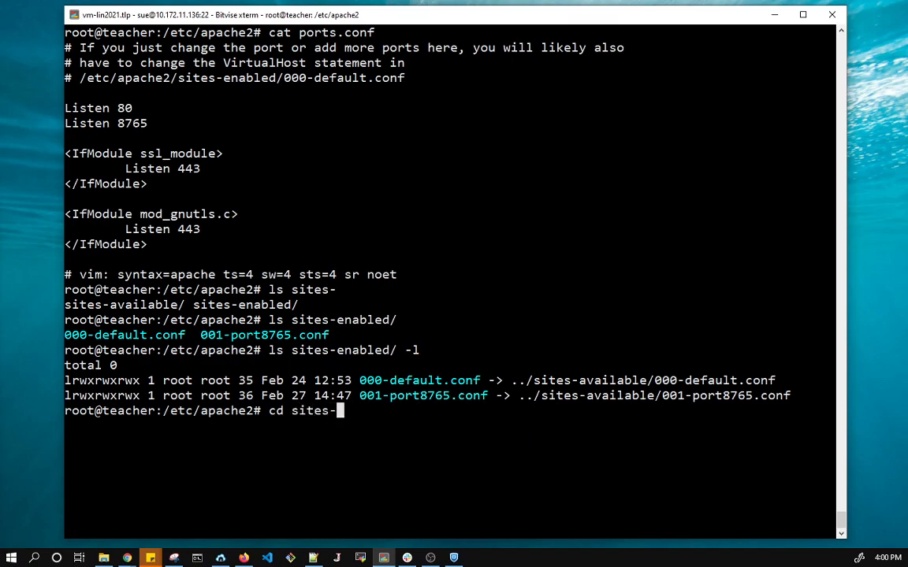
type("e")
Step: In sites-enabled, create the symlink 000-muppets.conf pointing to ../sites-available/muppets-ssl.conf
key("Tab")
key("Return")
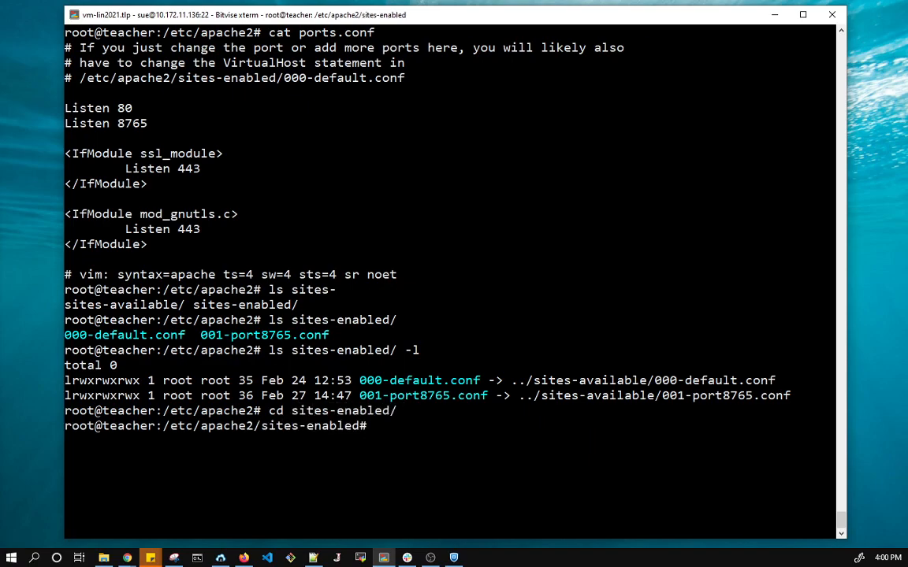
type("ln .")
type("./sites-")
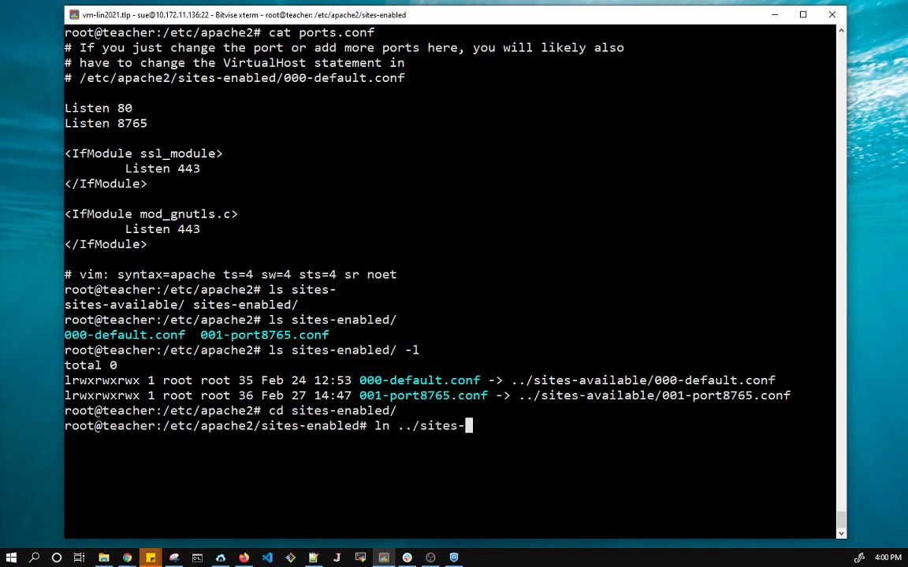
type("a")
key("Tab")
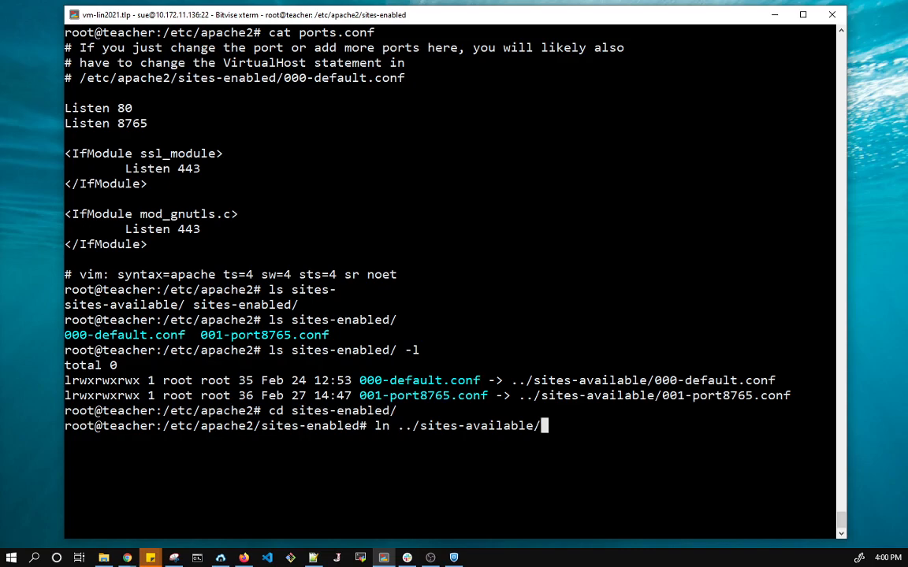
type("my")
key("BackSpace")
type("u")
key("Tab")
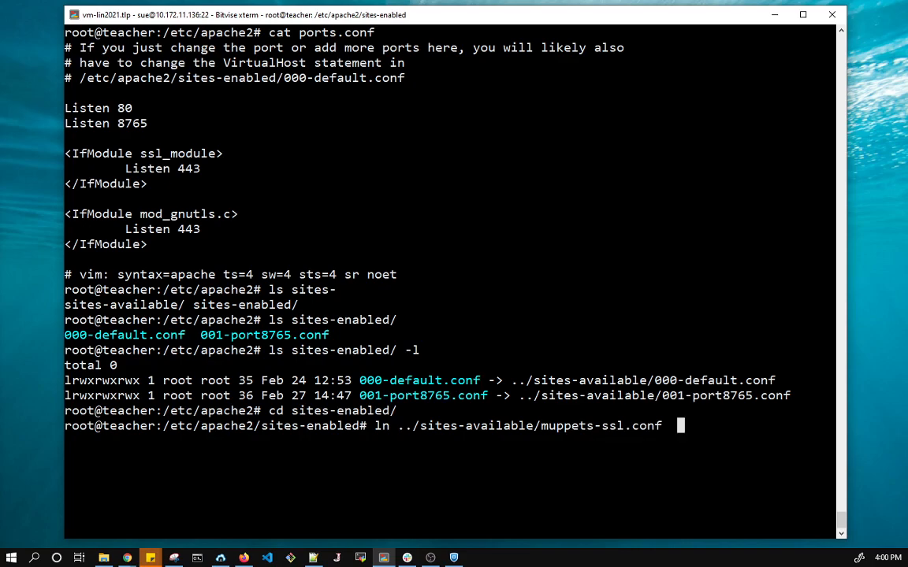
type("000")
type("-muppets")
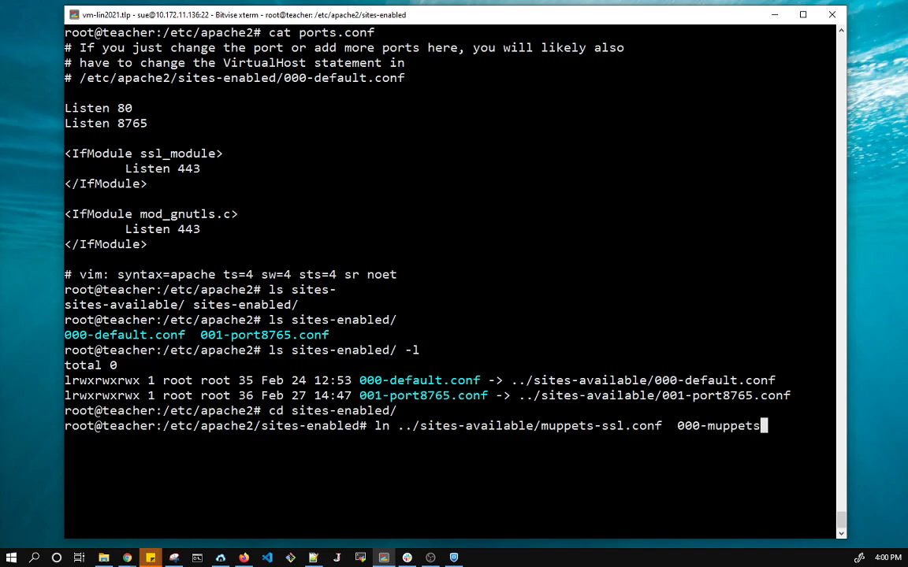
type(".conf")
type(" -s")
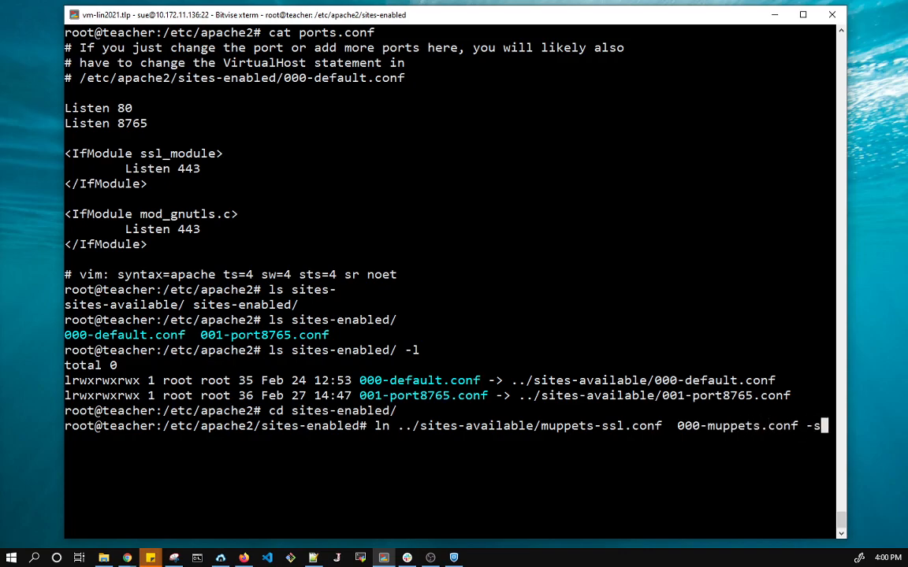
key("Return")
type("ls -")
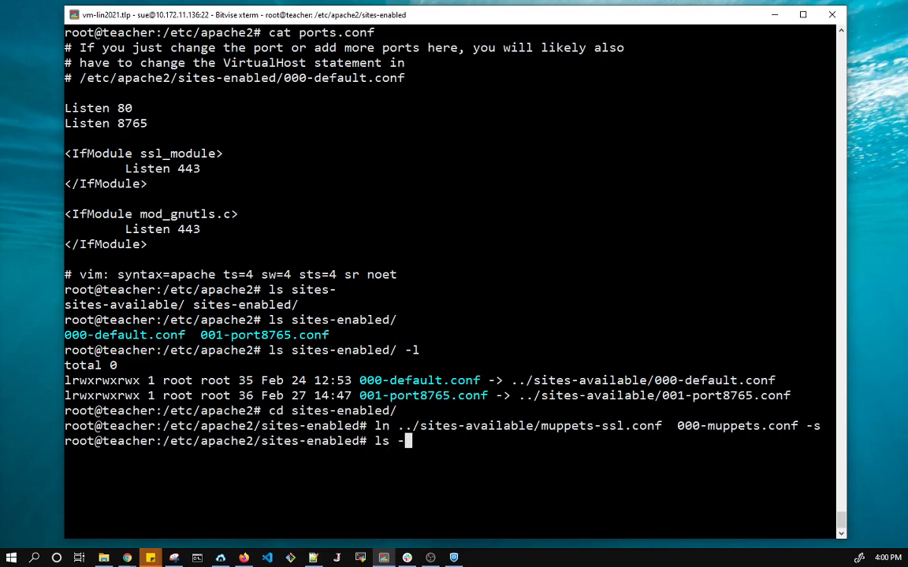
type("la")
Step: List the folder with ls -la to verify the new link, then clear the screen
key("Return")
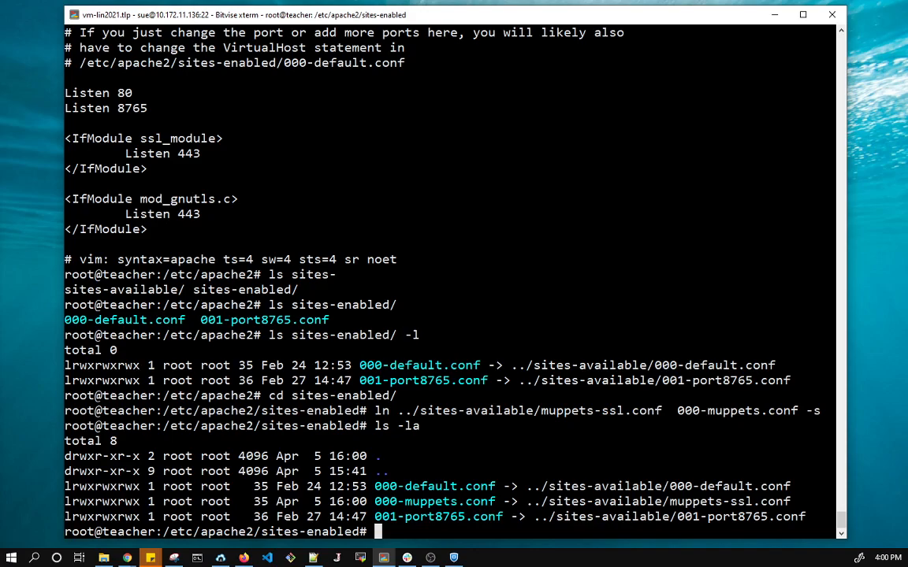
key("ctrl+l")
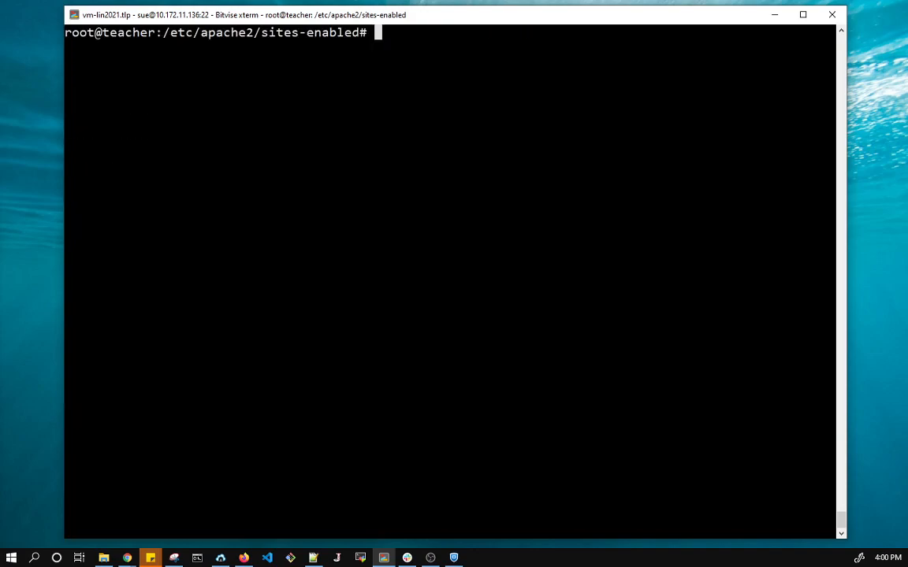
type("c")
Step: Recall the apache2 command via reverse-i-search, edit it to 'systemctl reload apache2' and run it
key("BackSpace")
key("ctrl+r")
type("system")
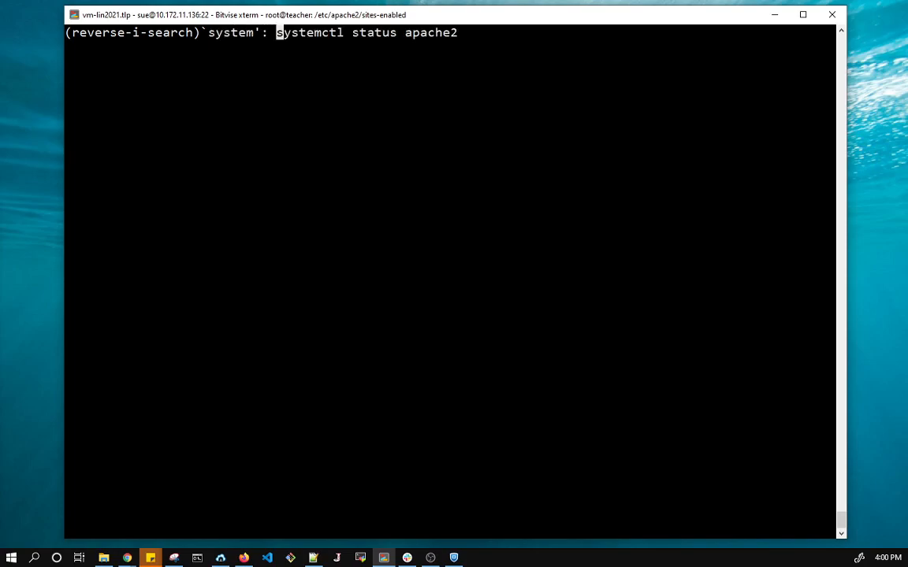
type("ctl")
key("Right")
key("Right")
key("Right")
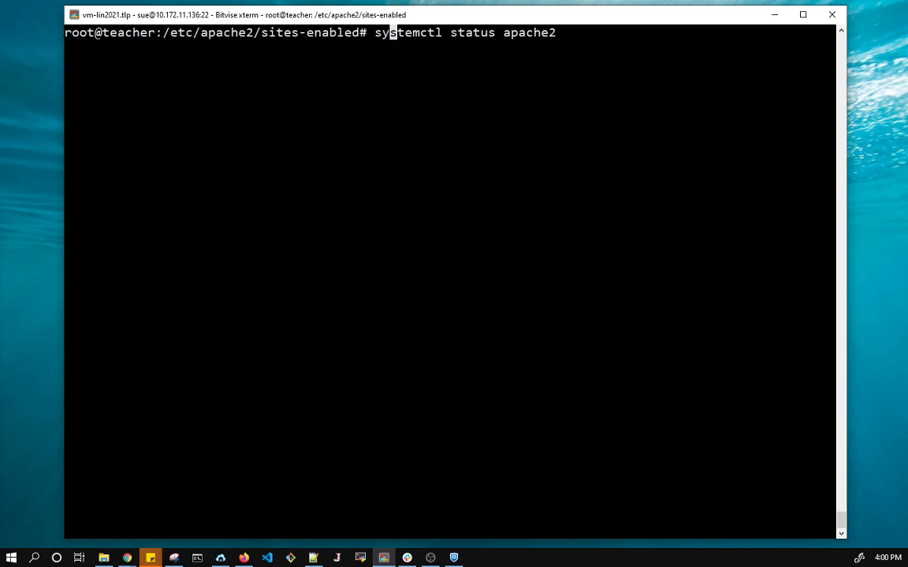
key("Right")
key("Right")
key("Right")
key("Right")
key("Right")
key("Right")
key("Right")
key("BackSpace")
key("BackSpace")
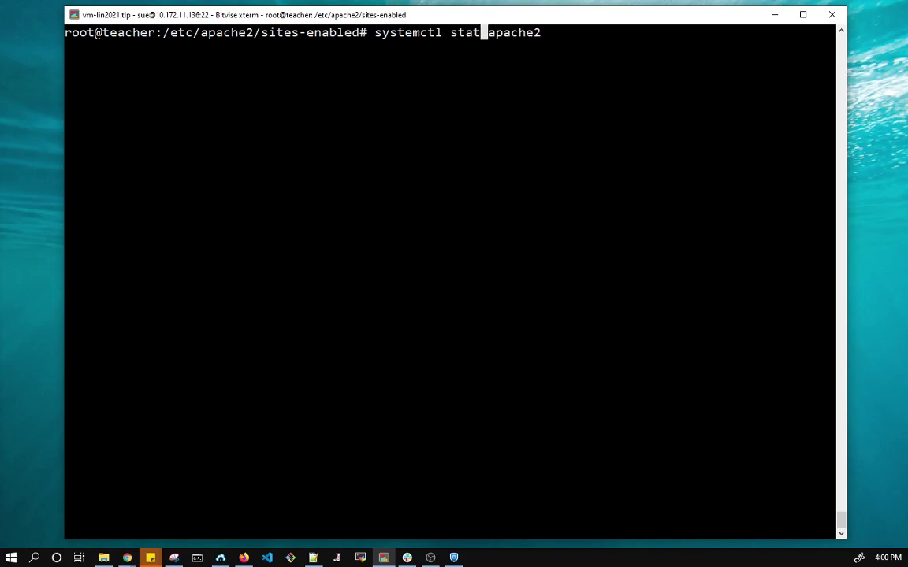
key("BackSpace")
key("BackSpace")
key("BackSpace")
key("BackSpace")
type("reload")
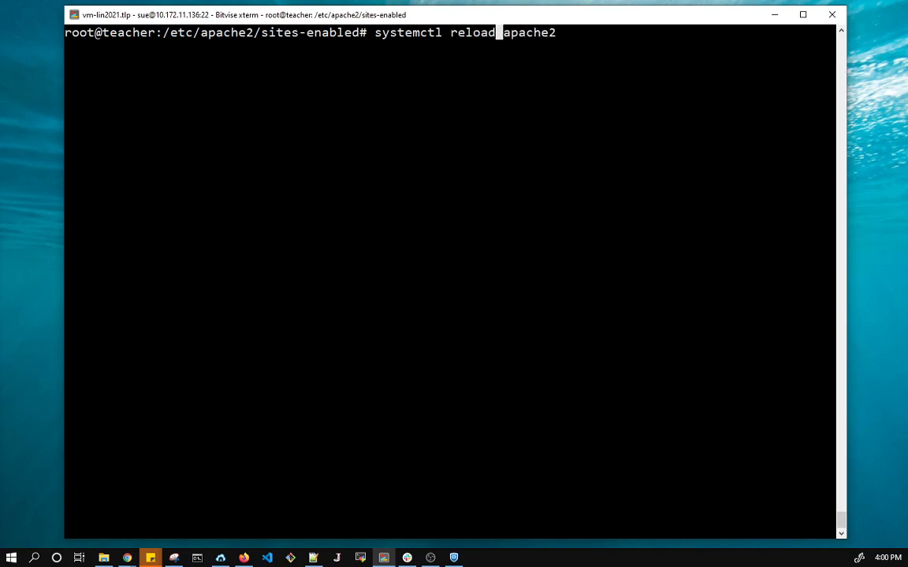
key("Return")
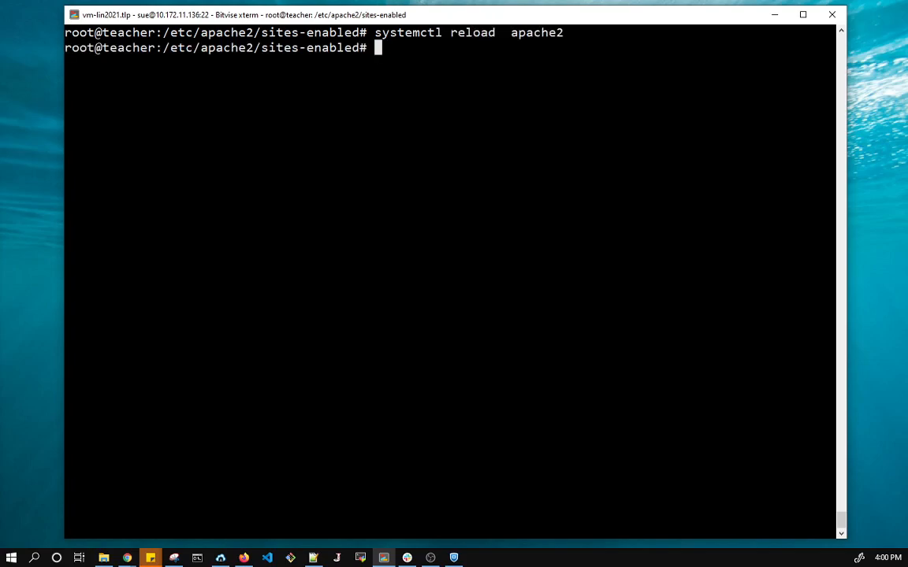
Step: Check 'systemctl status apache2' confirms Apache is active, then quit the pager
key("Up")
key("Up")
key("BackSpace")
key("BackSpace")
key("BackSpace")
key("BackSpace")
key("BackSpace")
type("system")
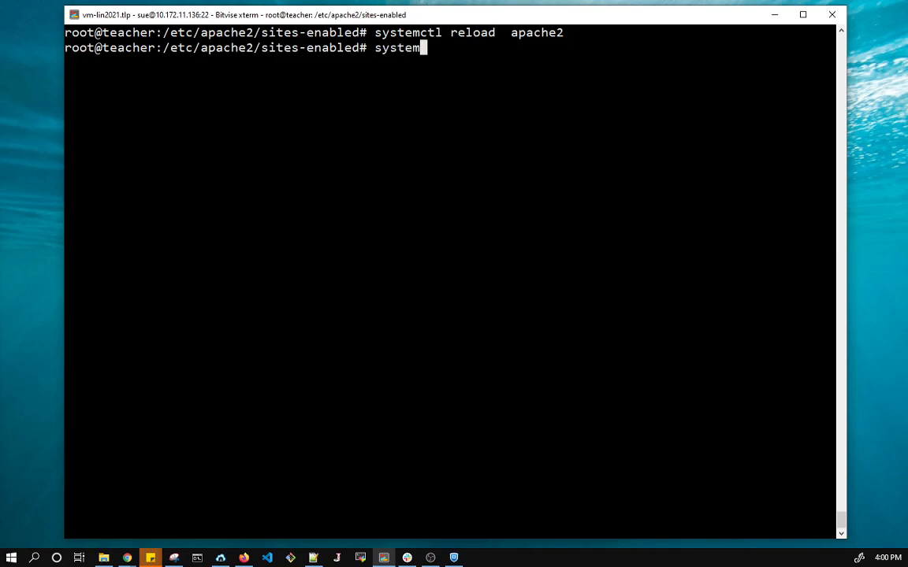
type("ctl status apac")
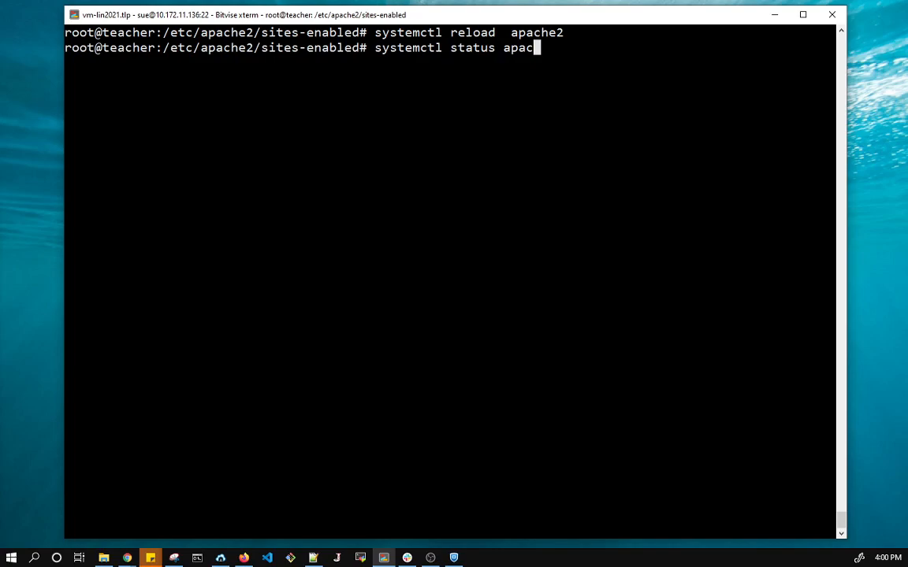
type("he2")
key("Return")
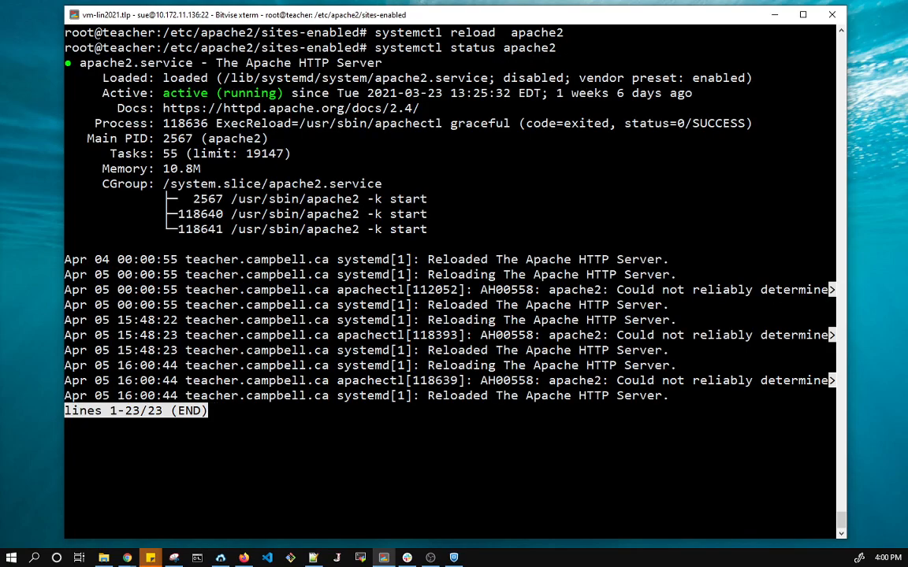
key("q")
key("ctrl+l")
Step: Run 'netstat -plan |grep apache2' showing Apache listening on 443, 8765 and 80
key("ctrl+r")
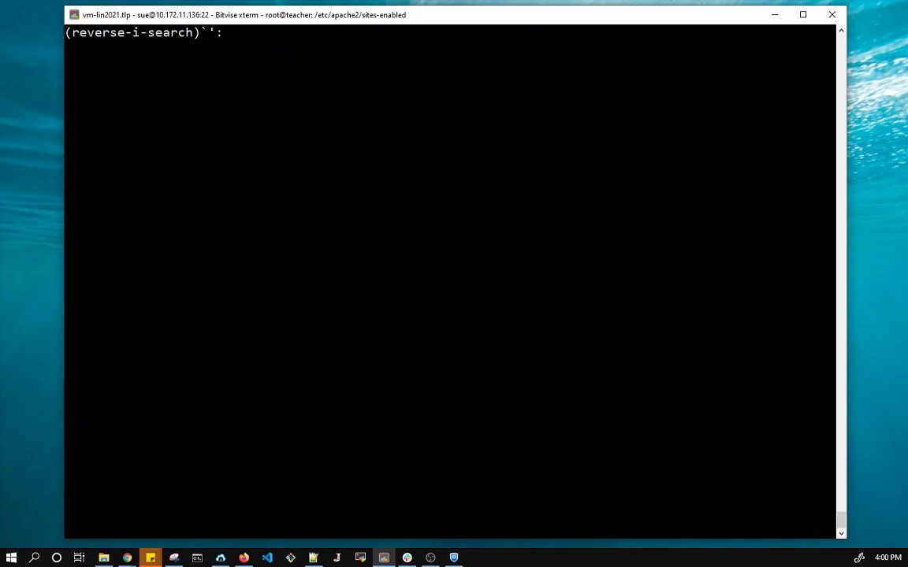
type("ne")
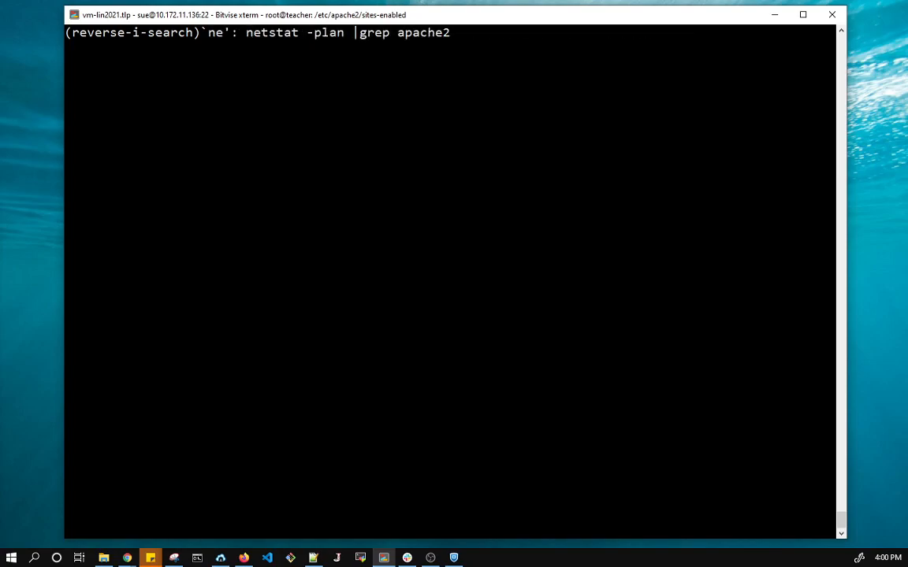
key("Return")
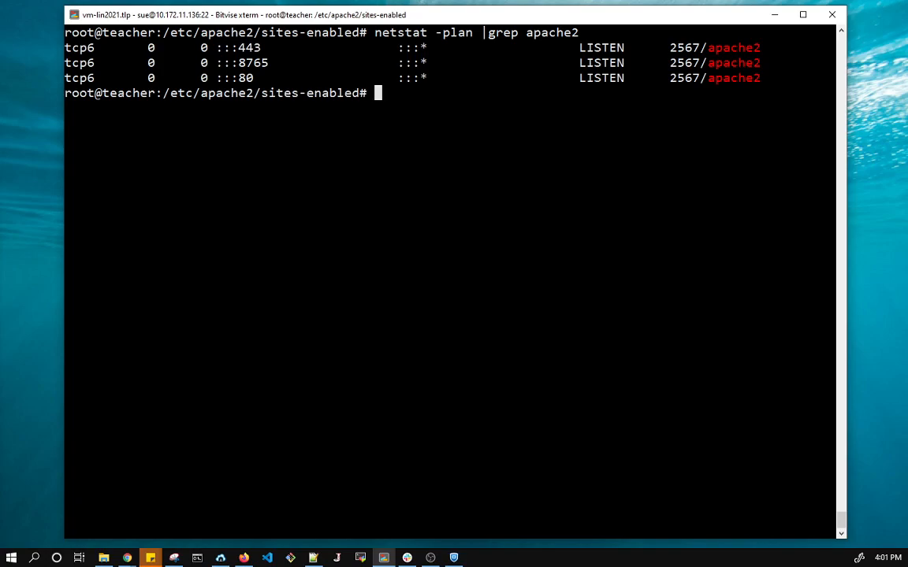
left_click(127, 558)
left_click_drag(326, 85, 496, 36)
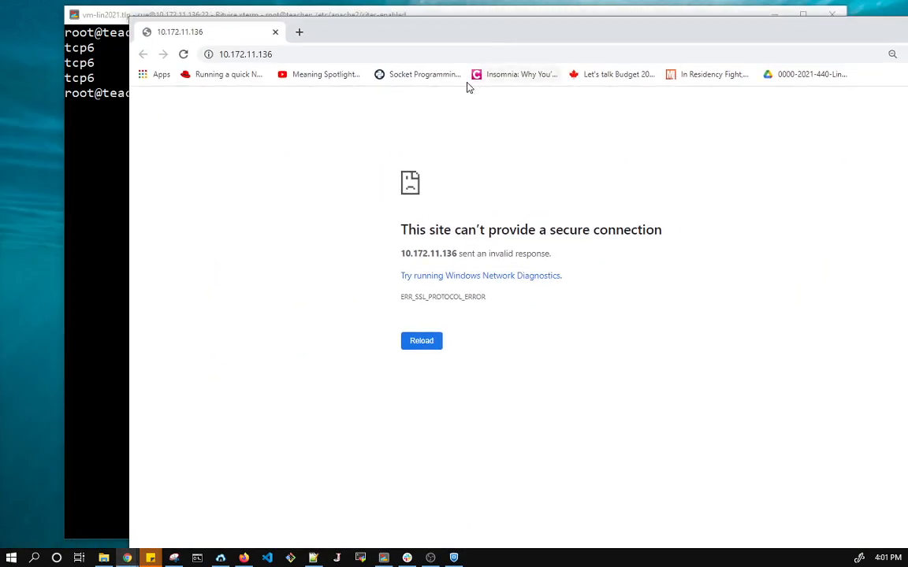
left_click(379, 55)
key("Home")
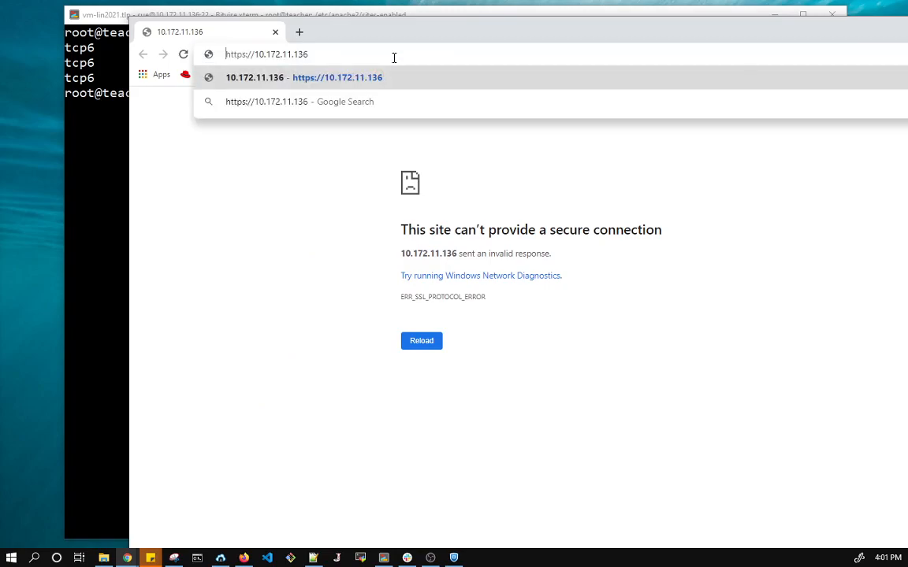
key("Return")
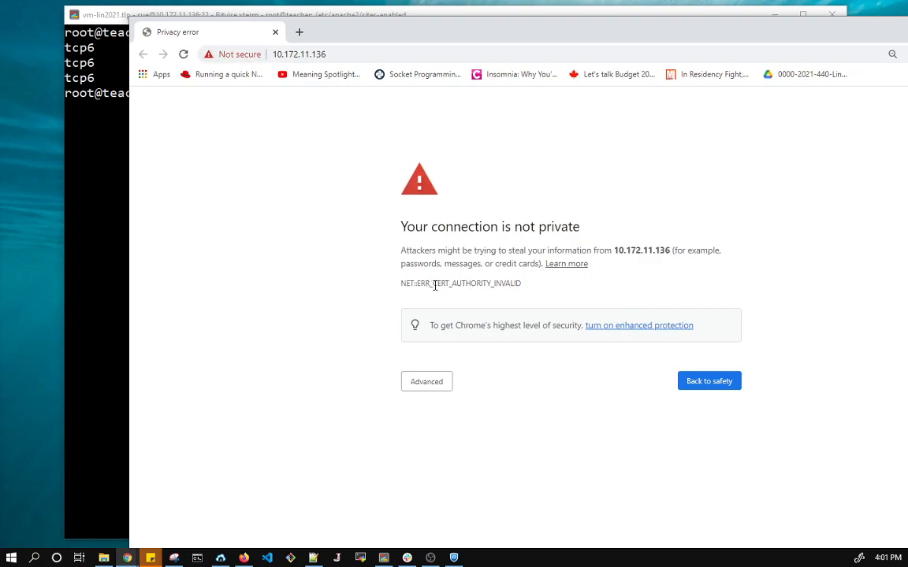
Step: Expand the warning via Advanced and proceed to 10.172.11.136 (unsafe), reaching the Port 443 page
left_click_drag(432, 283, 520, 285)
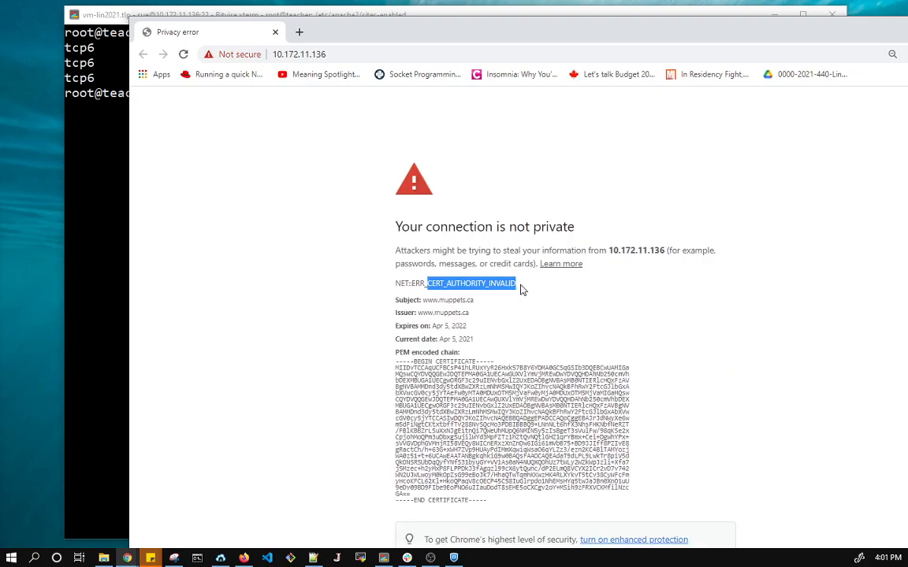
scroll(354, 299, "down", 1)
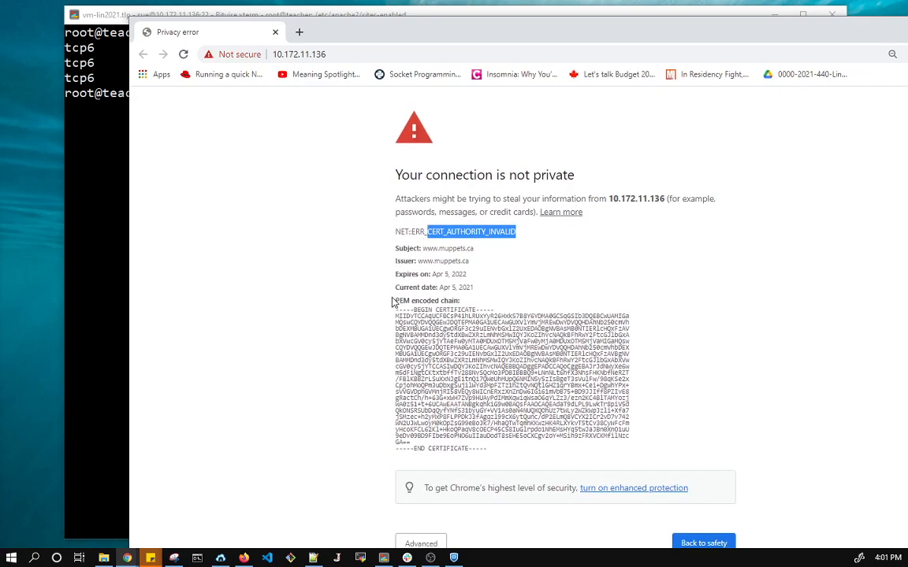
left_click_drag(496, 32, 512, 17)
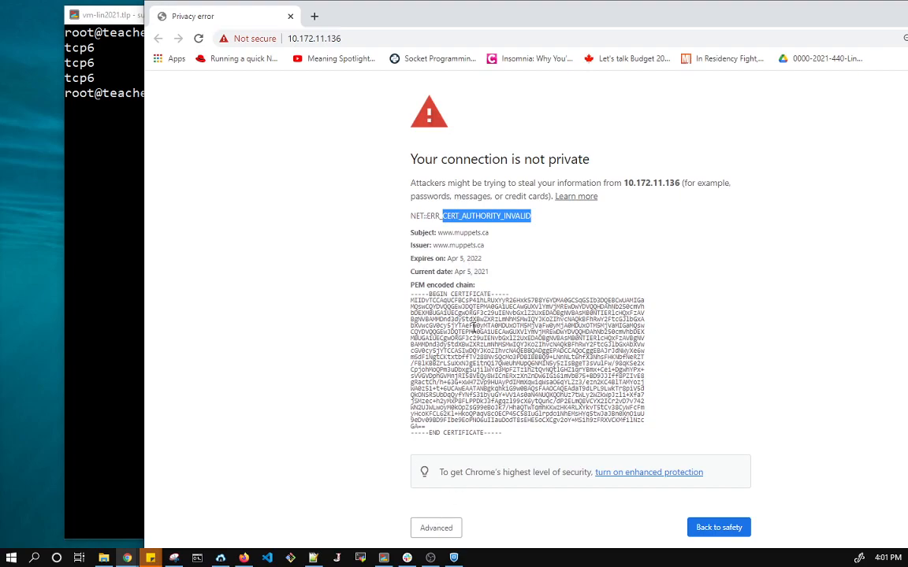
left_click(439, 529)
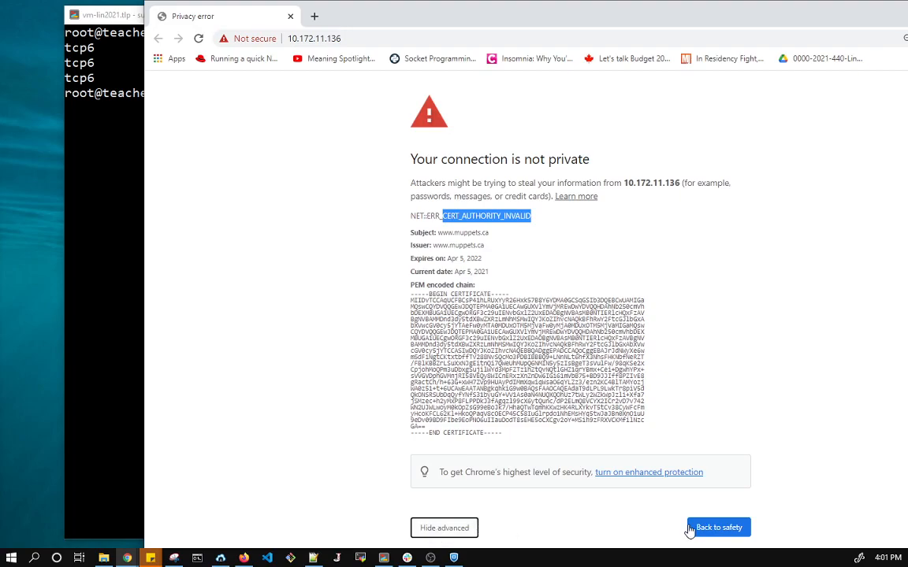
scroll(565, 511, "down", 3)
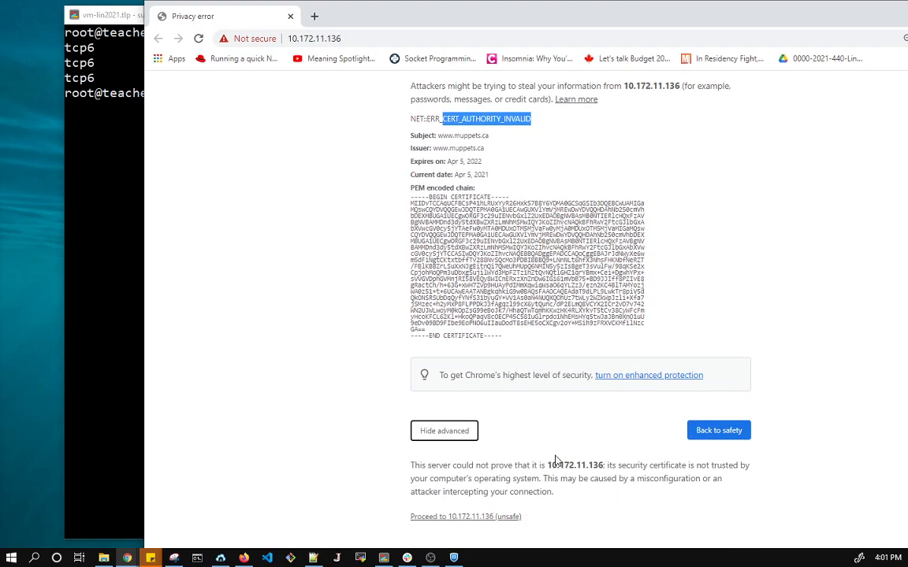
left_click(472, 518)
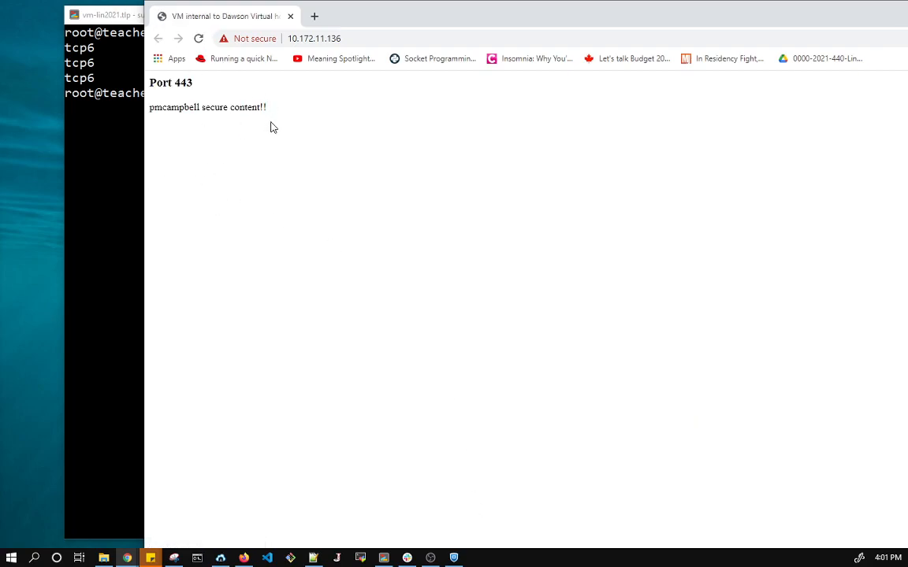
Step: Change into /var/www/https/ and cat index.html, matching the Port 443 page in the browser
left_click_drag(530, 8, 16, 8)
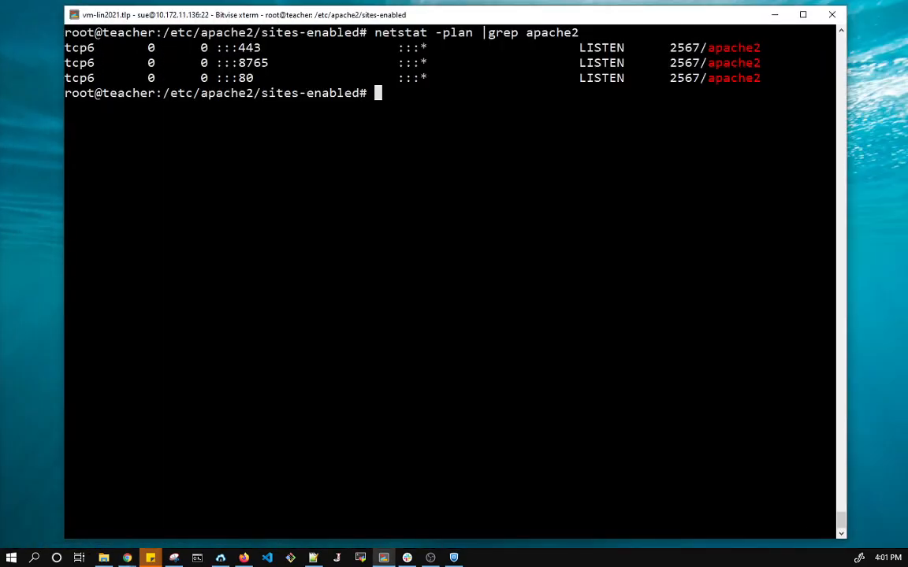
type("cd  /var/www")
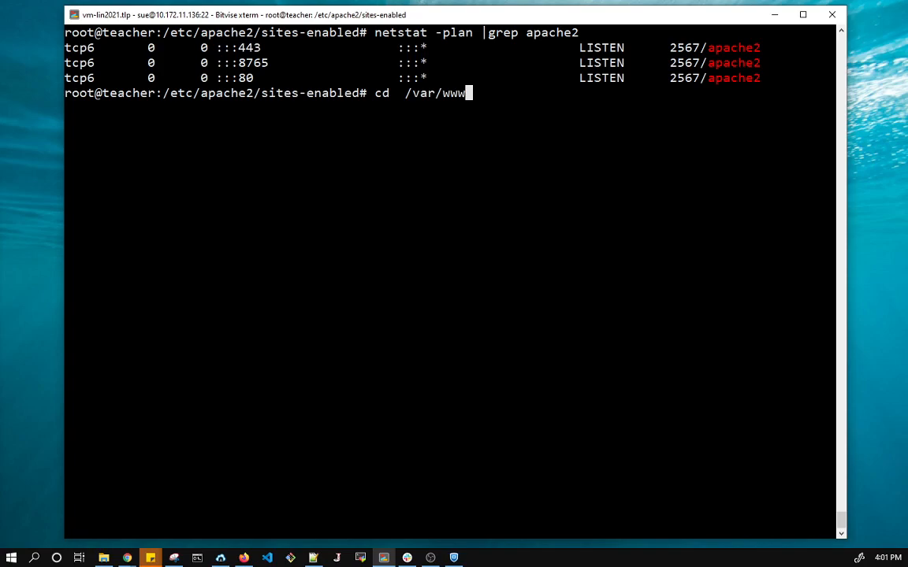
type("/ht")
type("tps/")
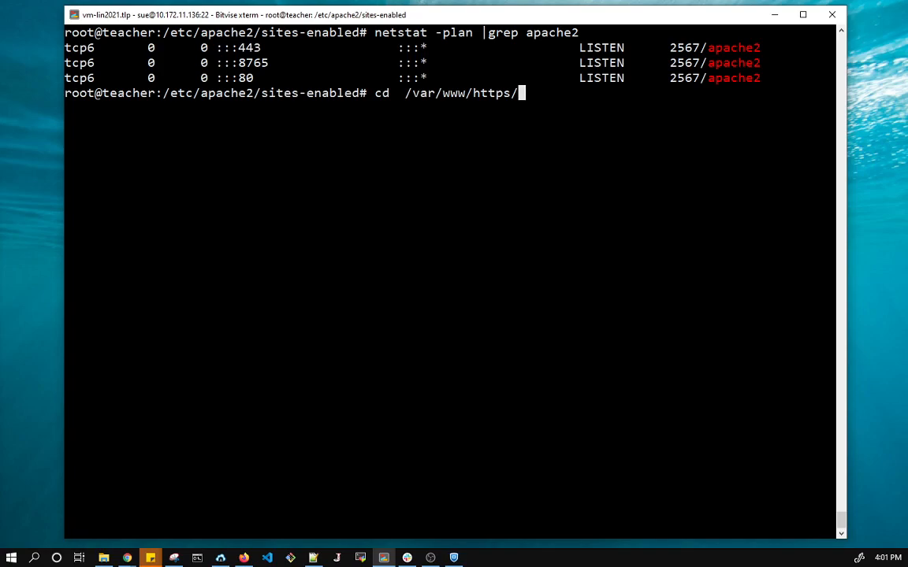
key("Return")
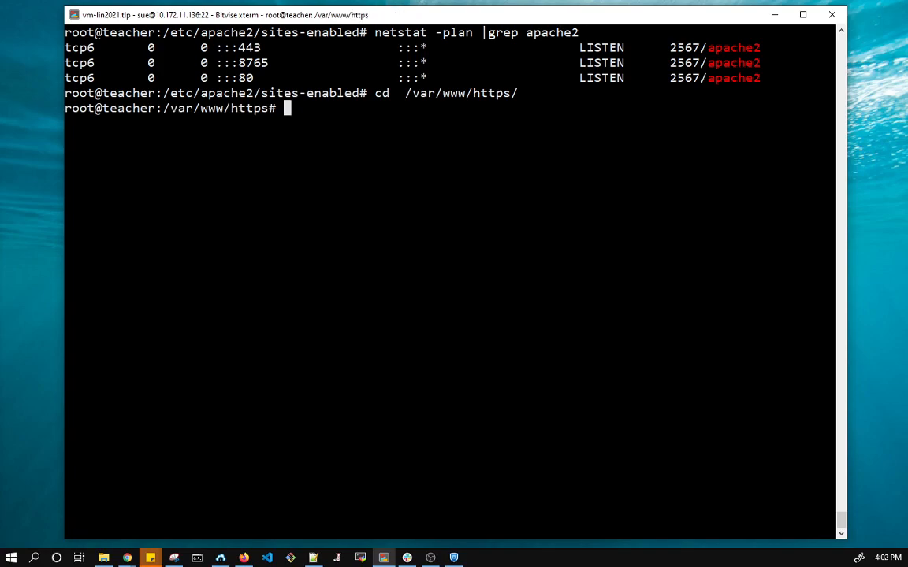
type("cat index.html")
key("Return")
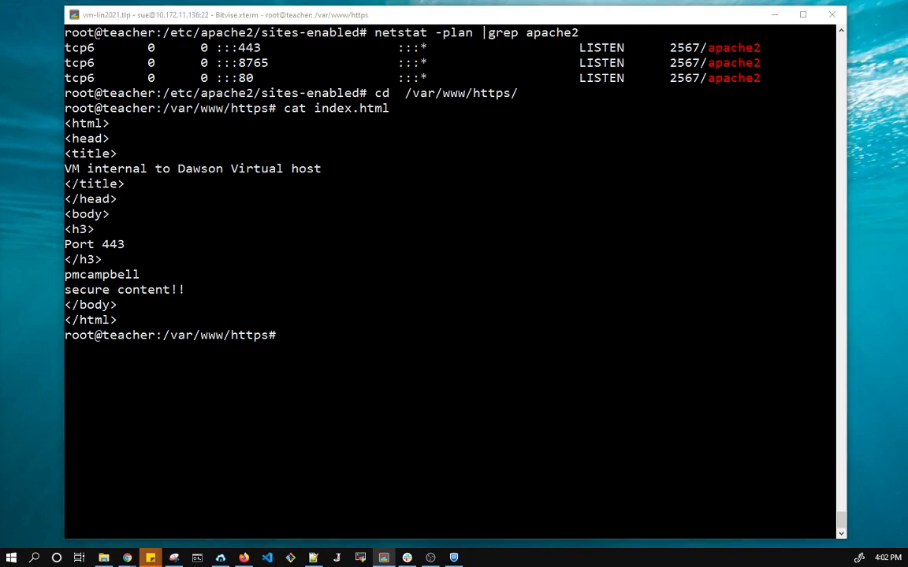
key("alt+Tab")
left_click_drag(579, 95, 553, 40)
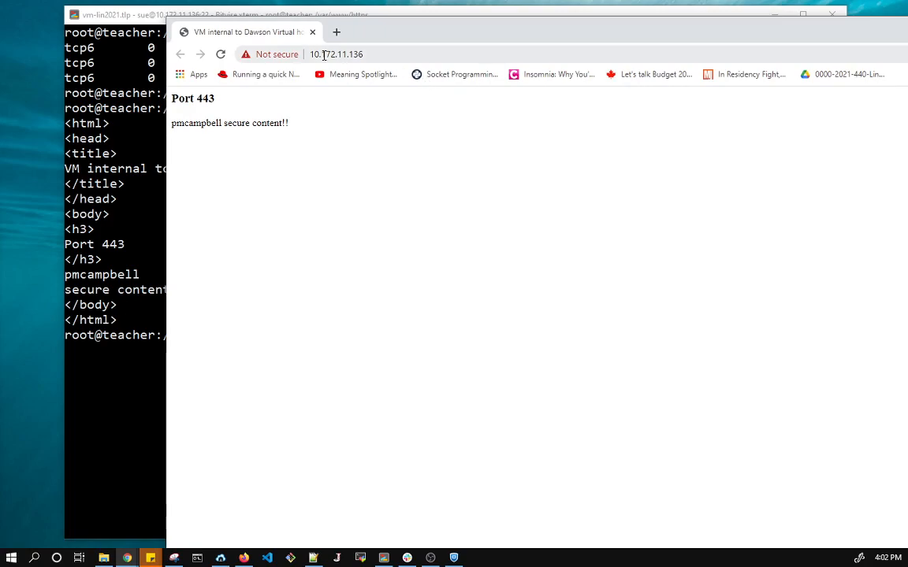
left_click(267, 54)
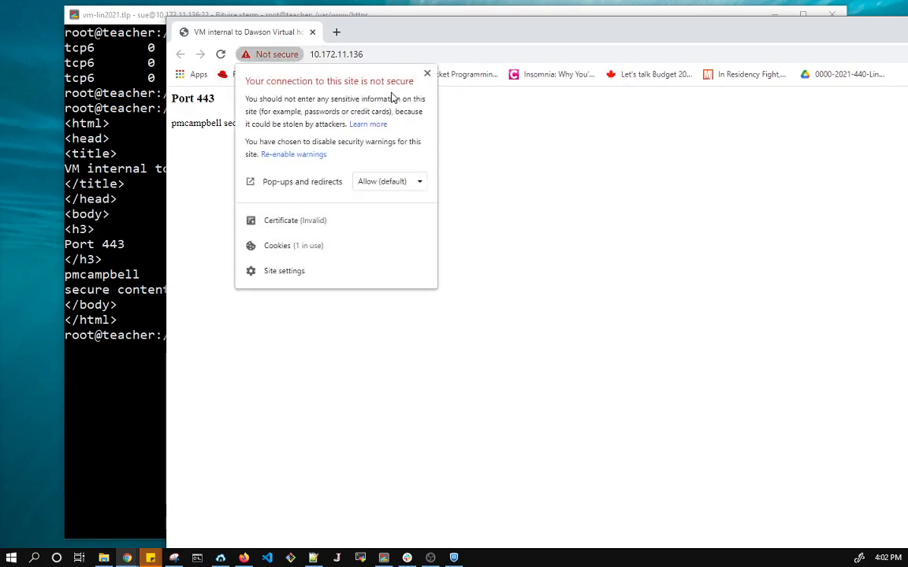
left_click(294, 220)
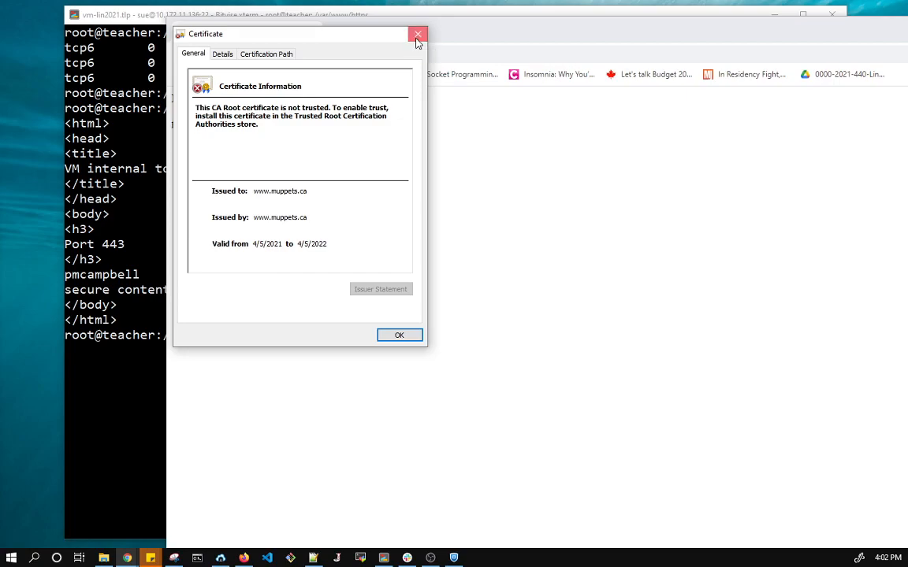
left_click(417, 35)
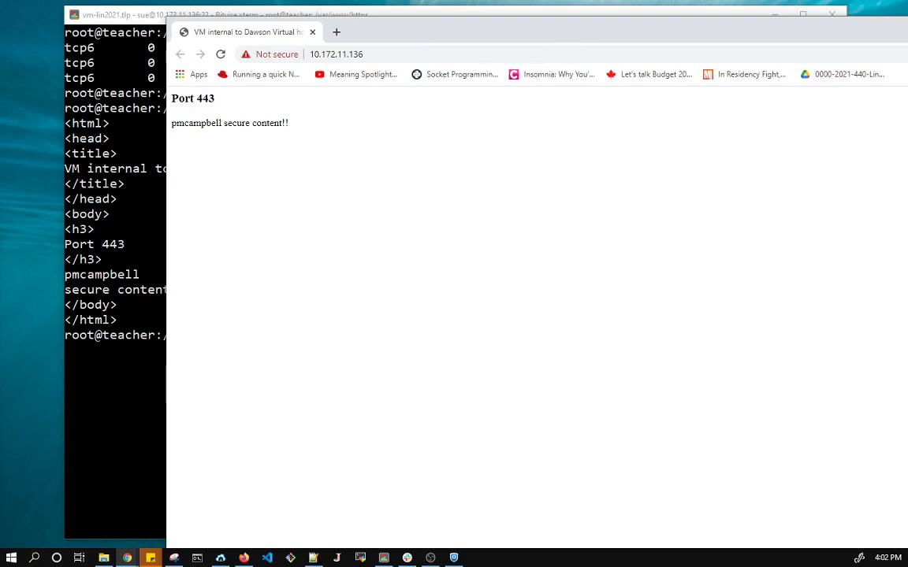
Step: Change into /var/log/apache2 and list the log files oldest to newest with ls -ltr
left_click(115, 315)
type("cd ")
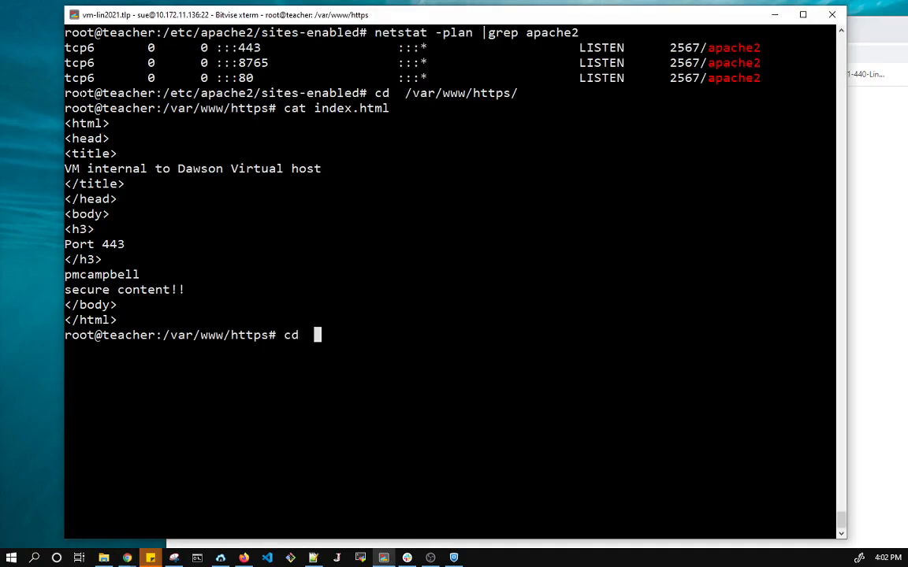
type(" /var/log/")
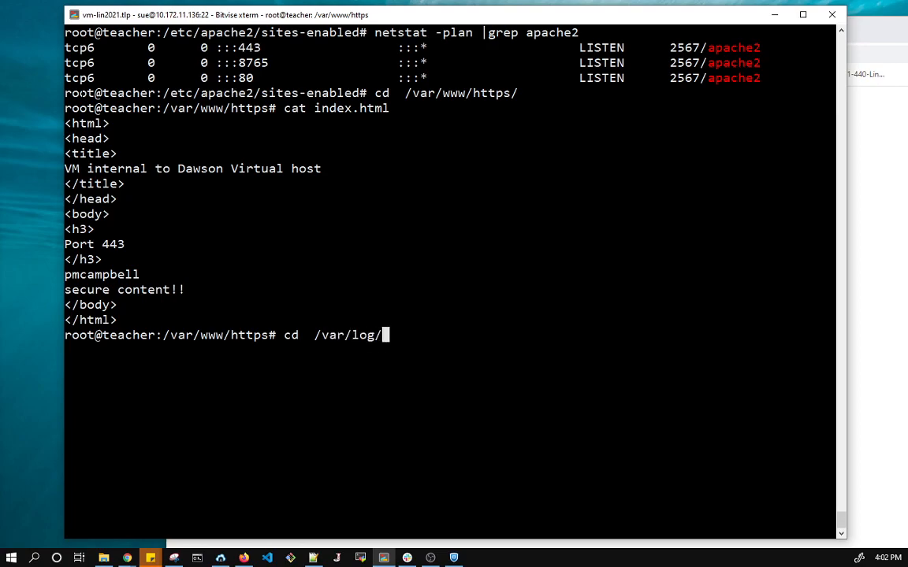
type("apache2")
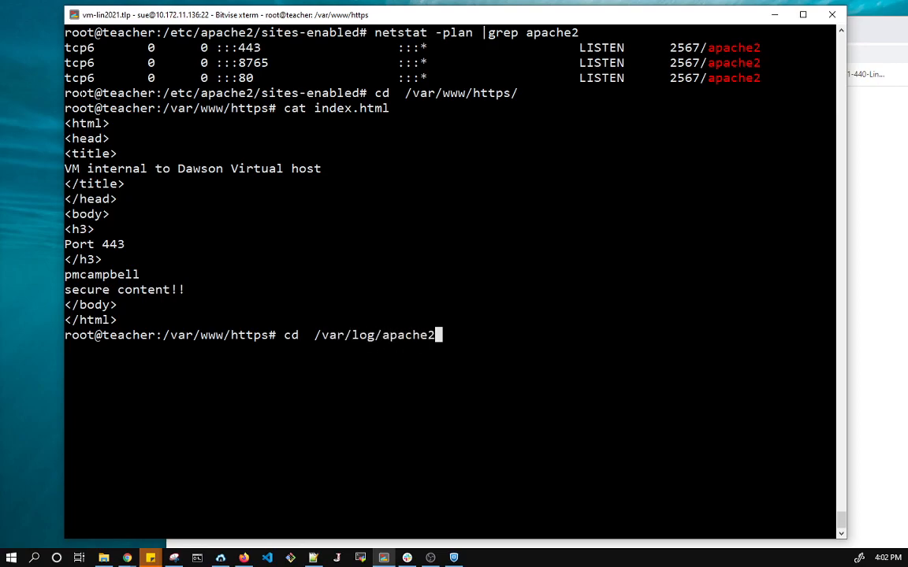
key("Return")
key("ctrl+l")
type("l")
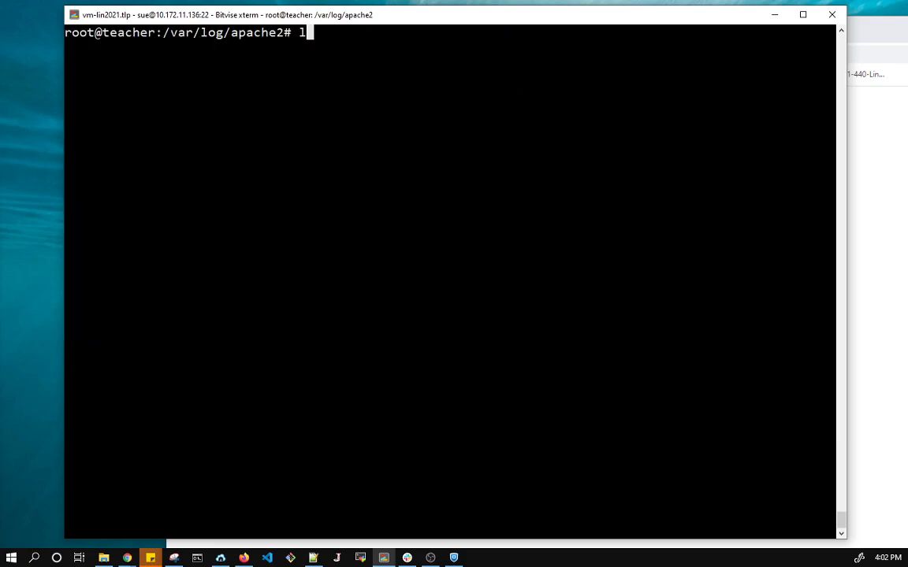
type("s -ltr")
key("Return")
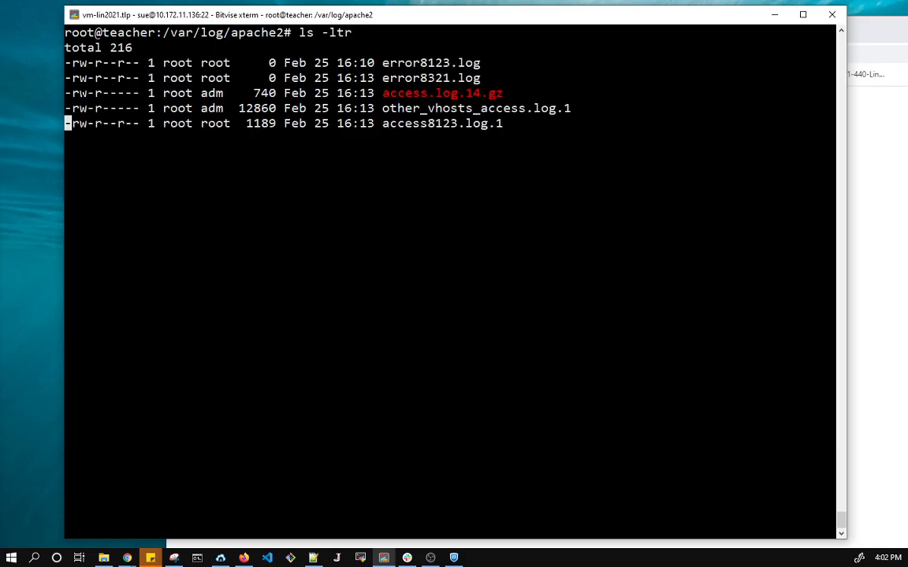
type("tai")
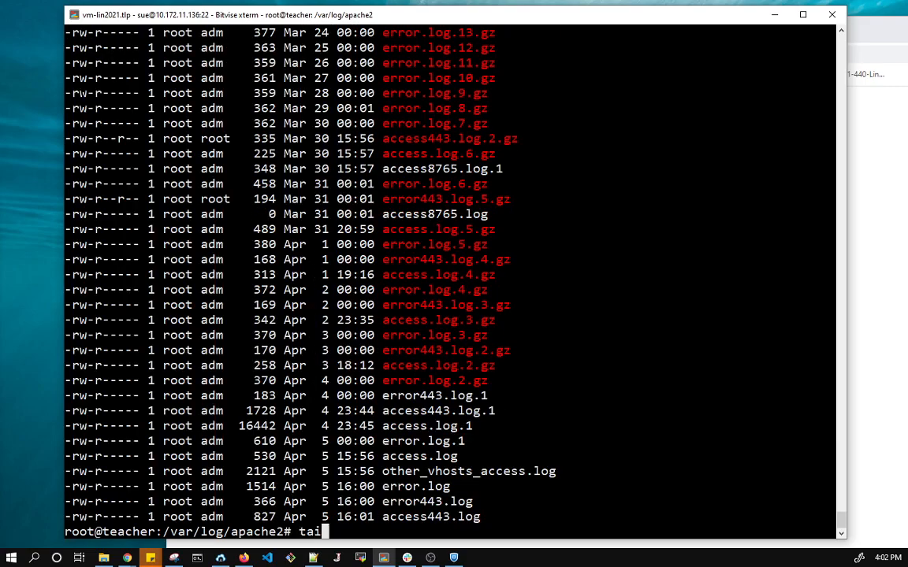
type("l error")
type("4")
Step: Tail error443.log showing ssl server-name warnings for the certificate
key("Tab")
key("Return")
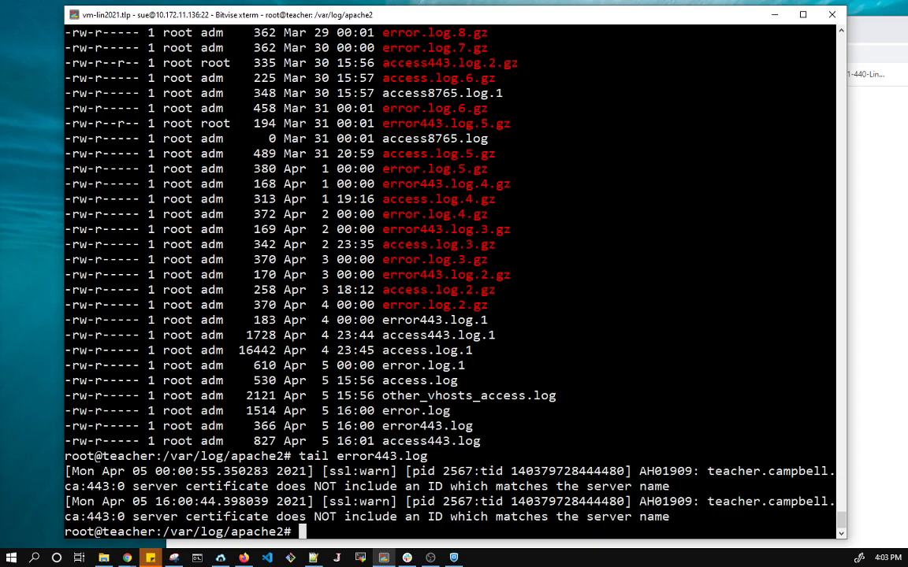
type("ta")
type("il access")
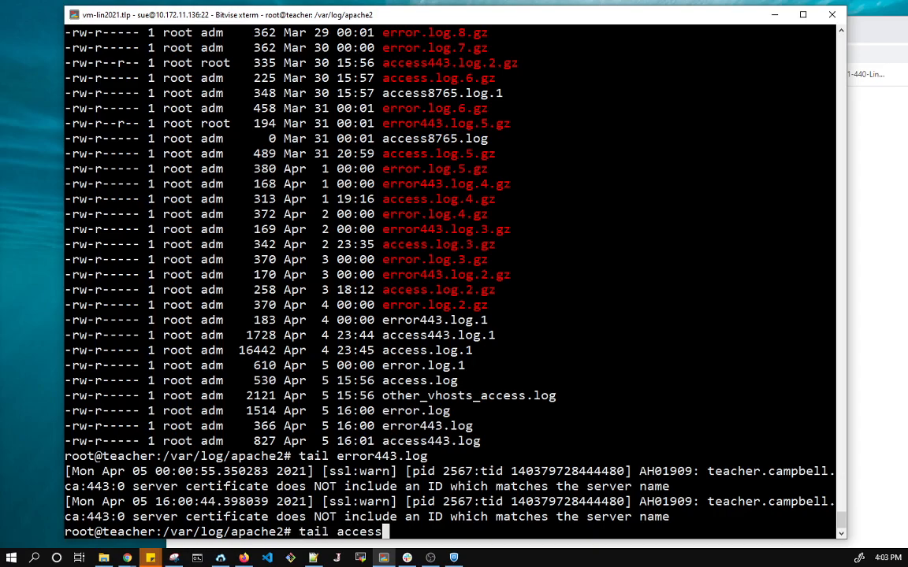
type("443.log")
Step: Tail access443.log showing the browser's GET requests, highlighting the [ssl:warn] label and server name
key("Return")
key("Return")
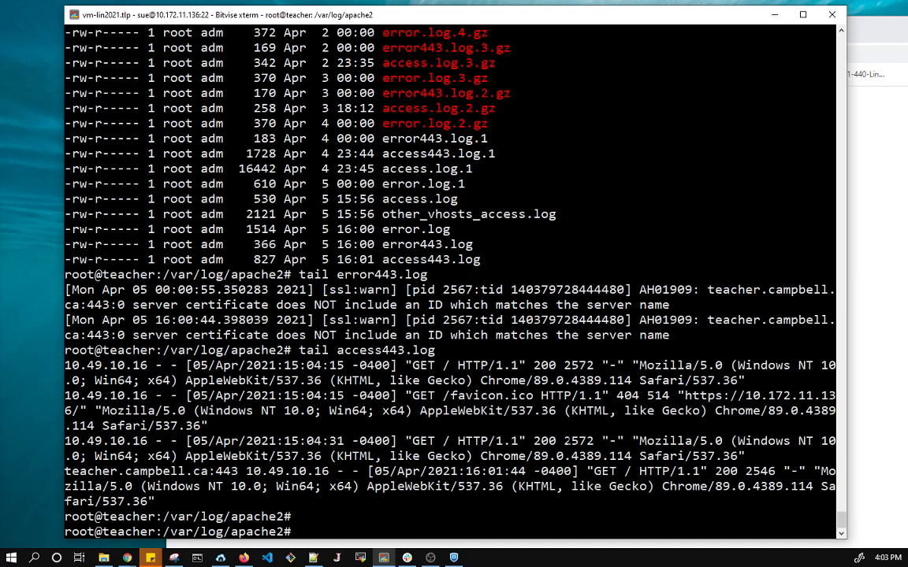
left_click_drag(323, 289, 394, 289)
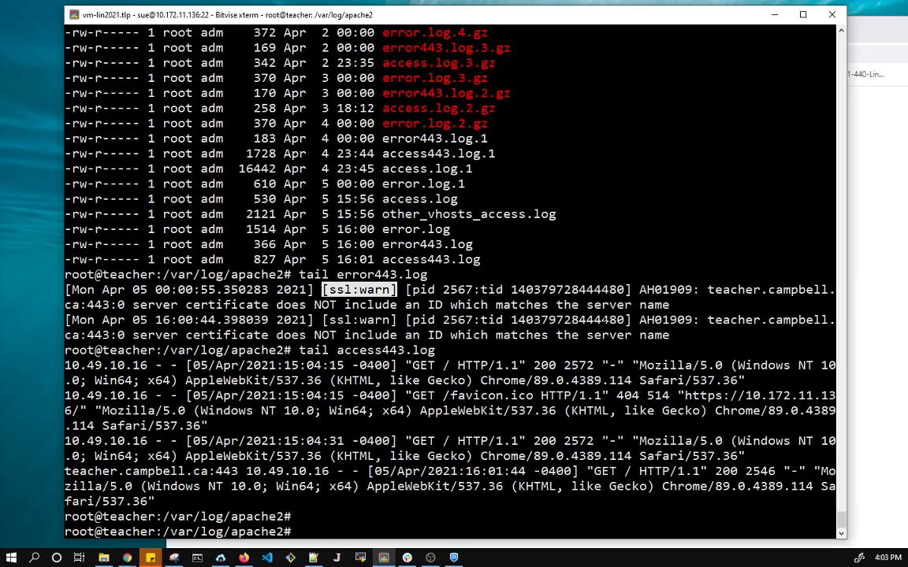
left_click(355, 260)
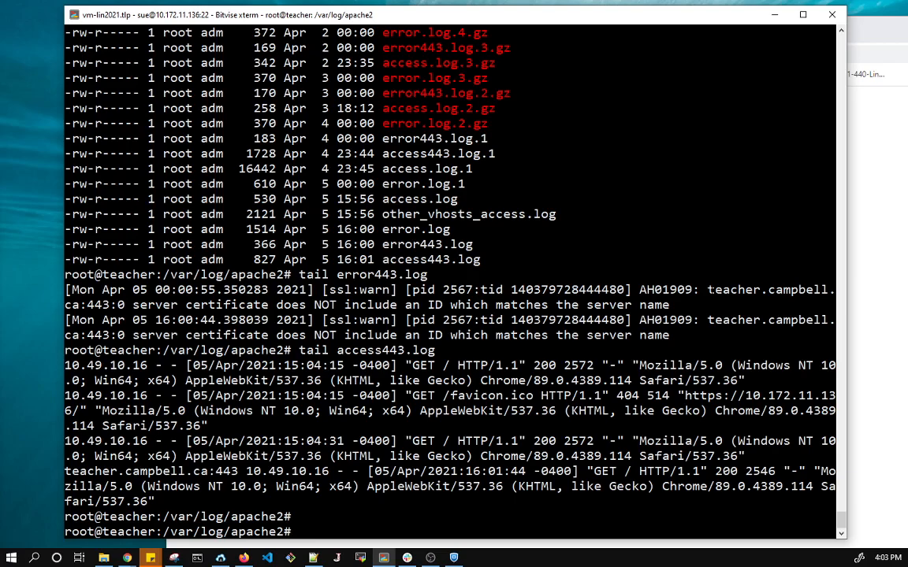
left_click_drag(707, 290, 746, 289)
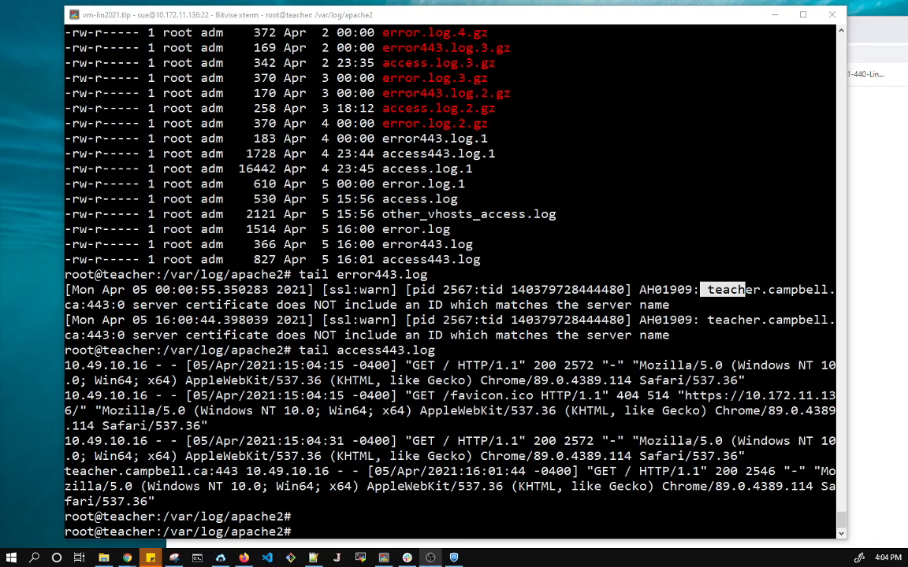
Step: Load 10.172.11.136 in a new tab, confirming the muppets site still serves
left_click(127, 558)
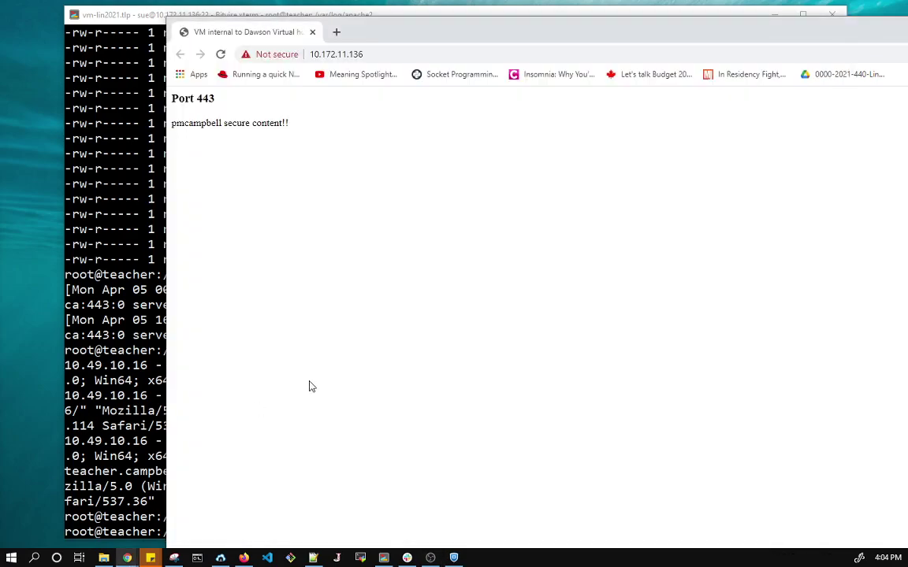
left_click(337, 32)
type("10.1")
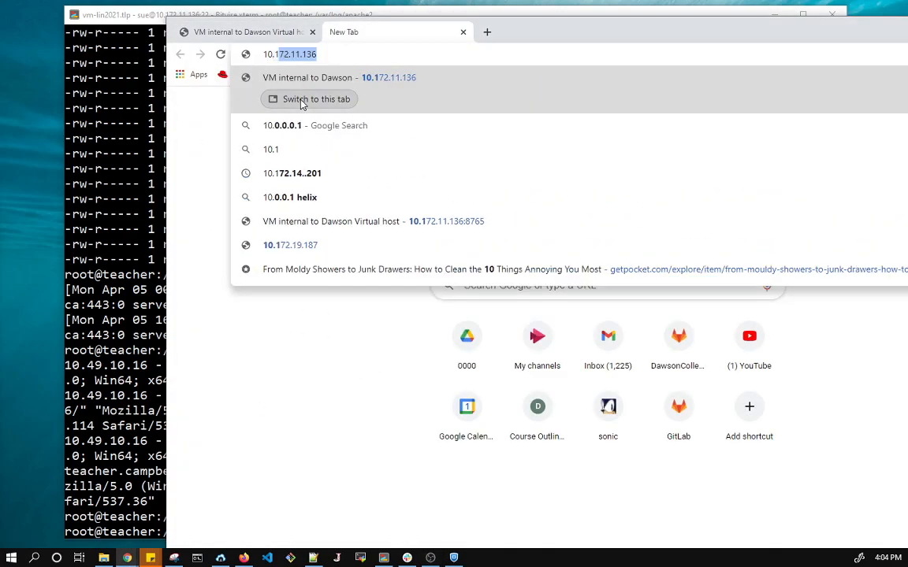
type("72.11")
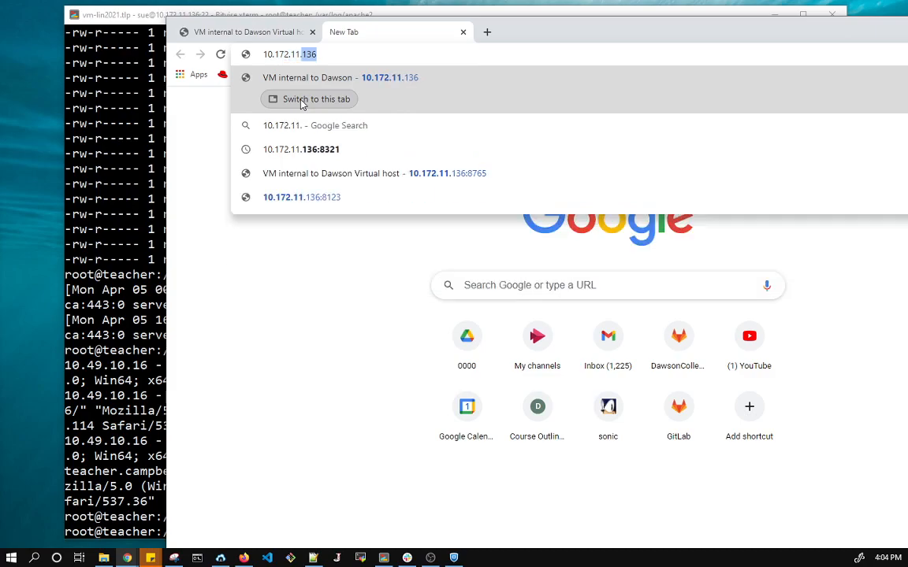
type(".136")
key("Return")
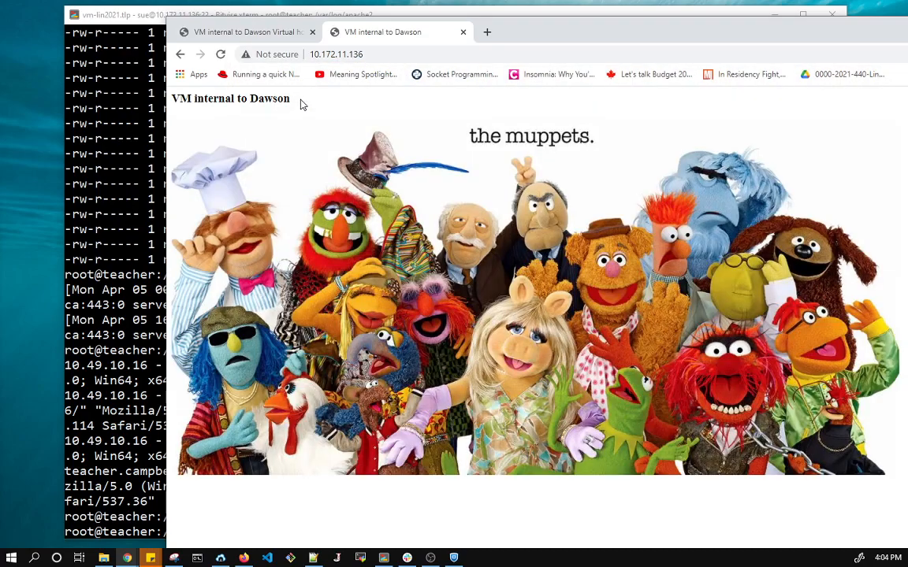
left_click(487, 31)
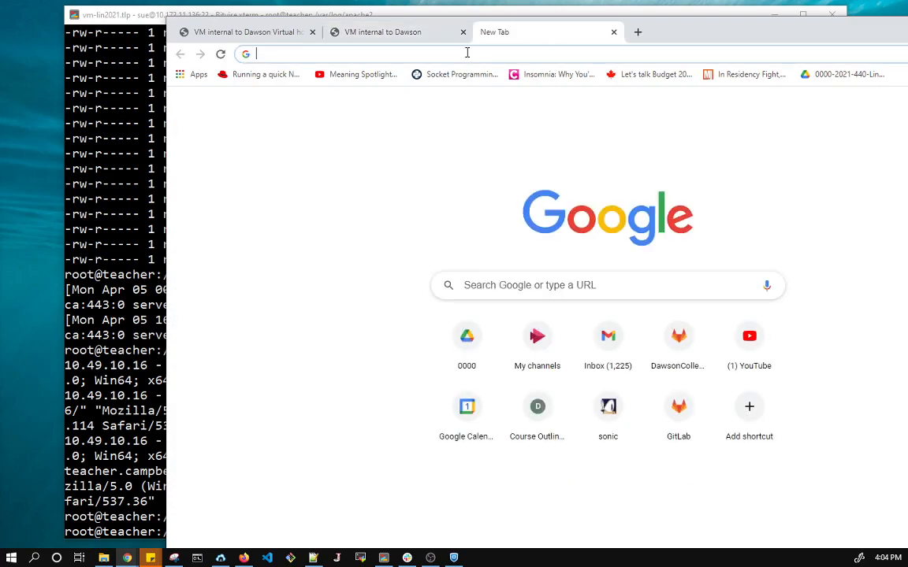
type("1")
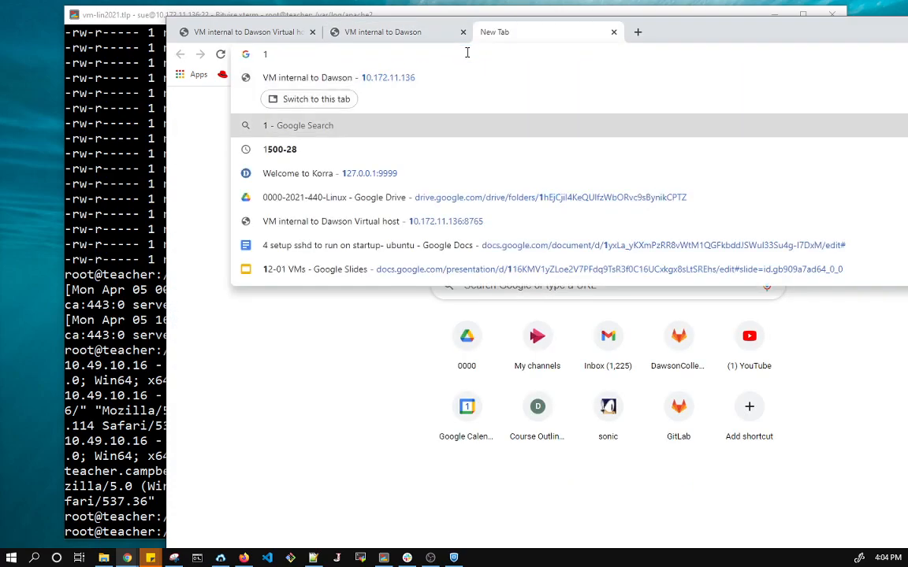
type("0")
key("End")
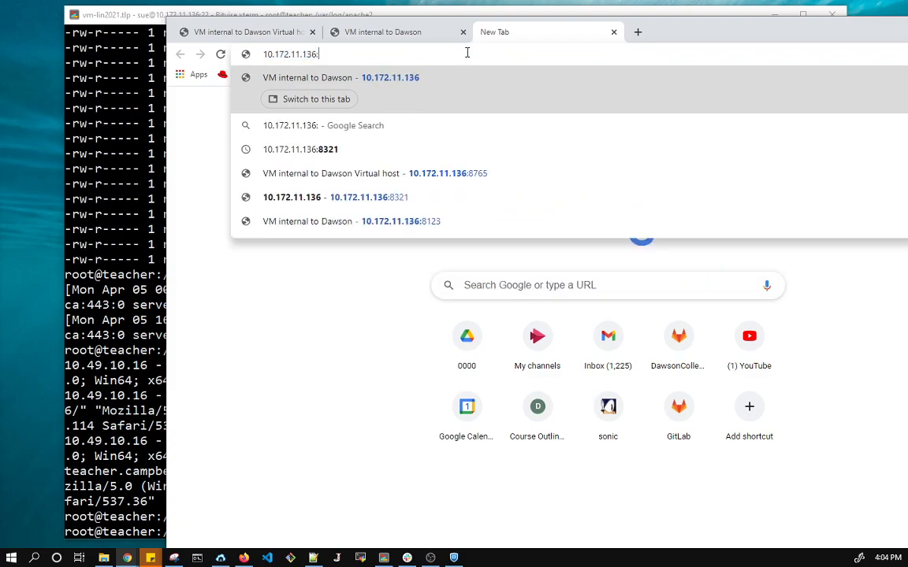
type(":8765")
key("Return")
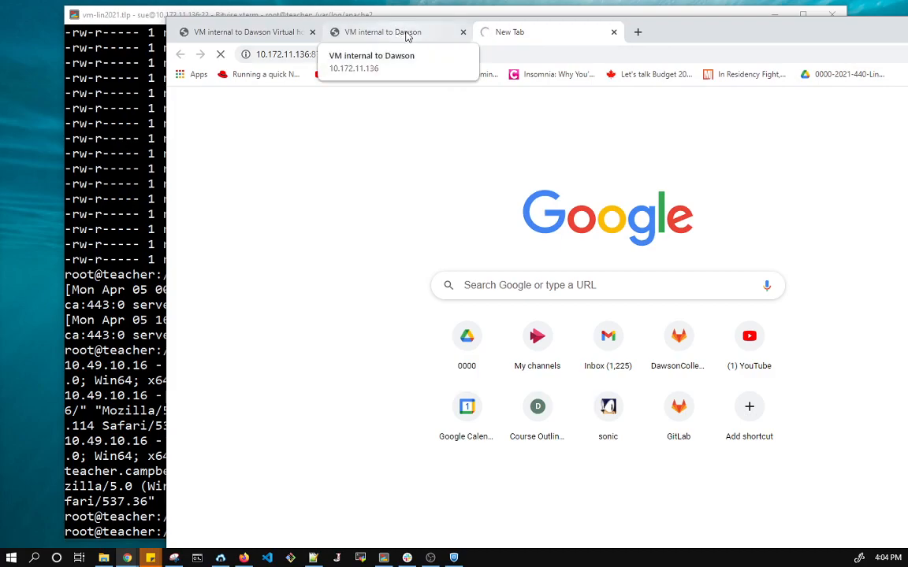
left_click(345, 55)
left_click(257, 53)
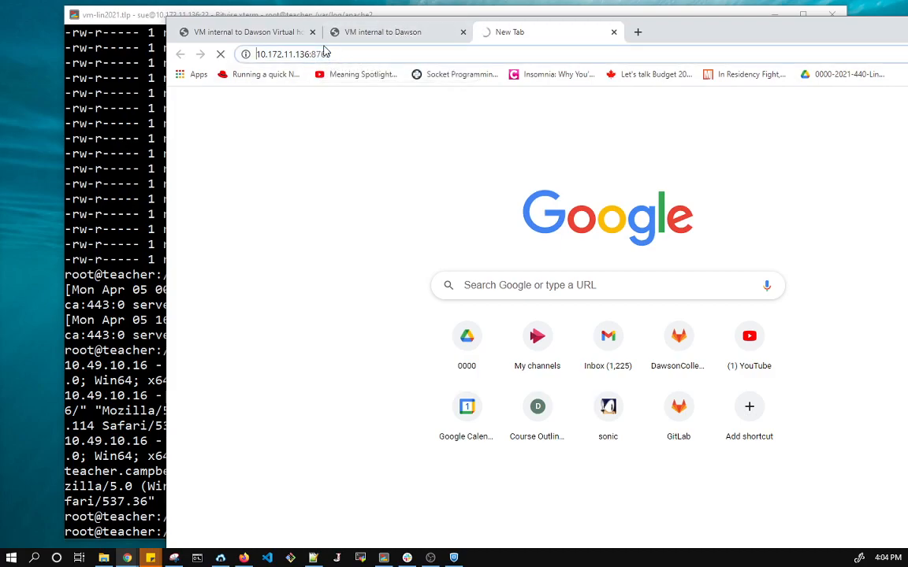
type("http:")
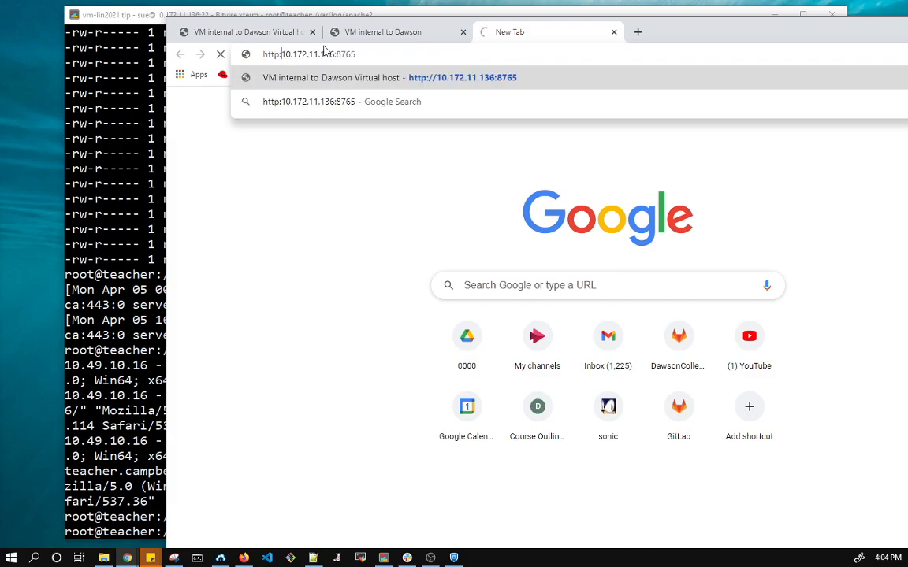
type("/")
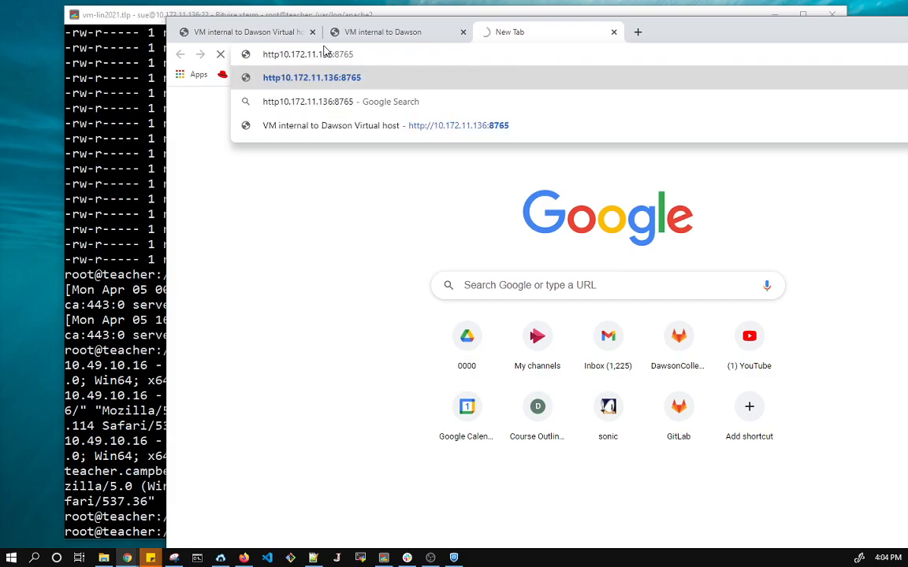
type("/")
key("Return")
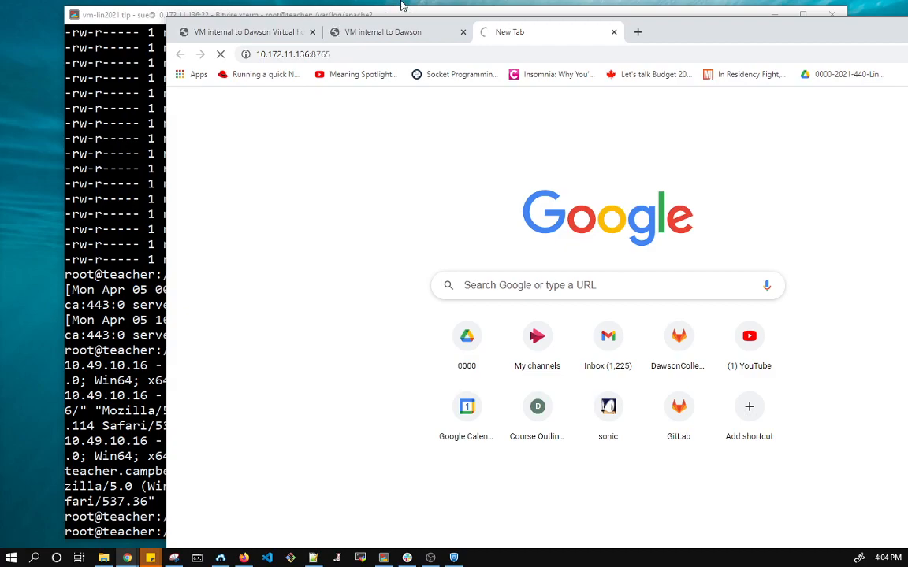
Step: Return to the Port 443 tab, close the extra tabs and show the Not secure connection panel
left_click(370, 31)
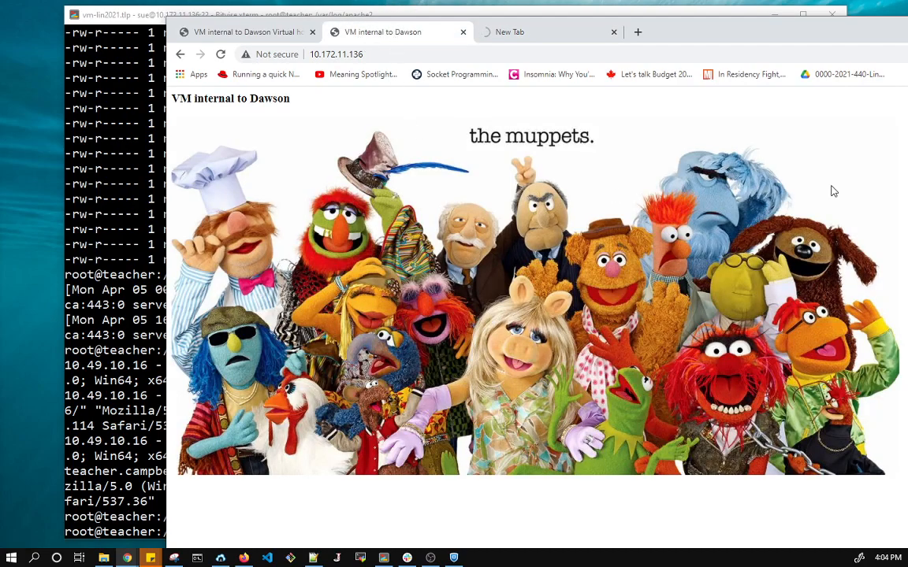
left_click(613, 32)
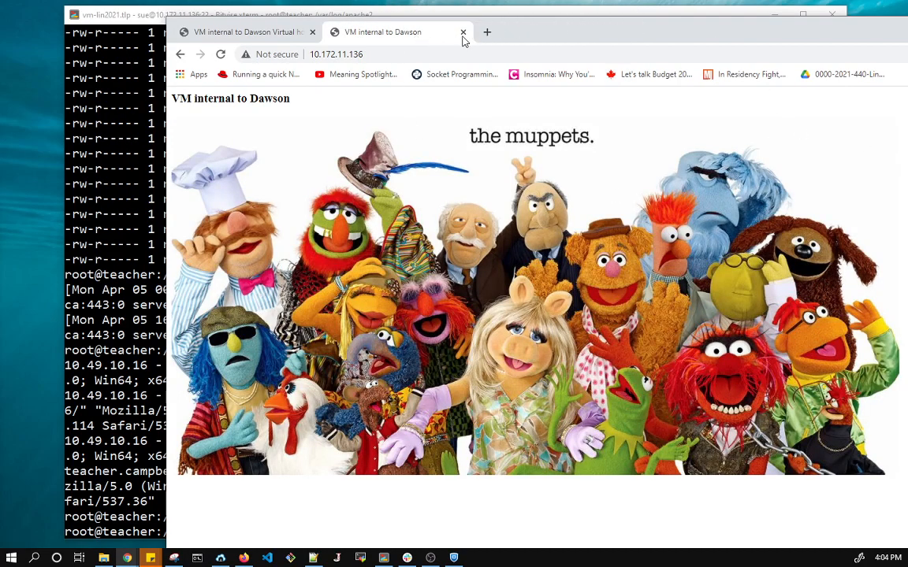
left_click(462, 31)
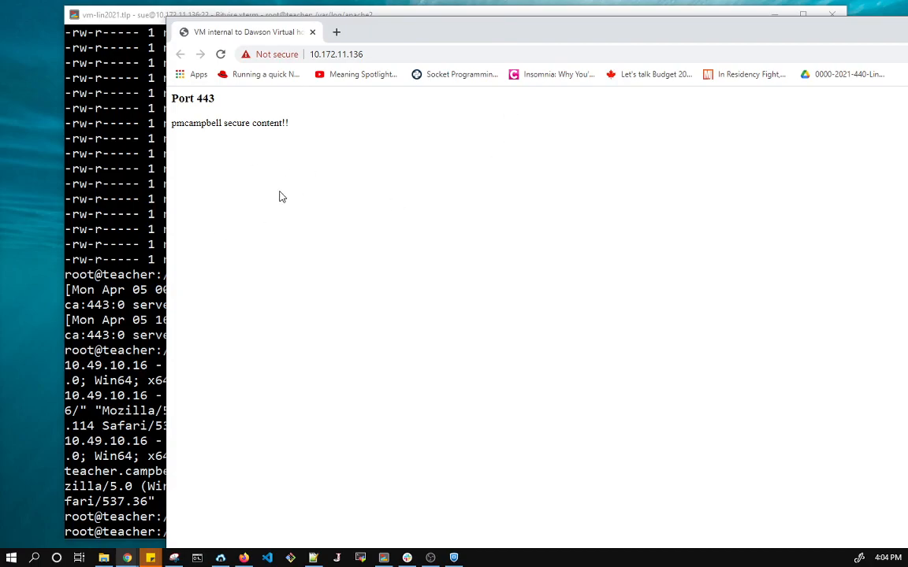
left_click(272, 53)
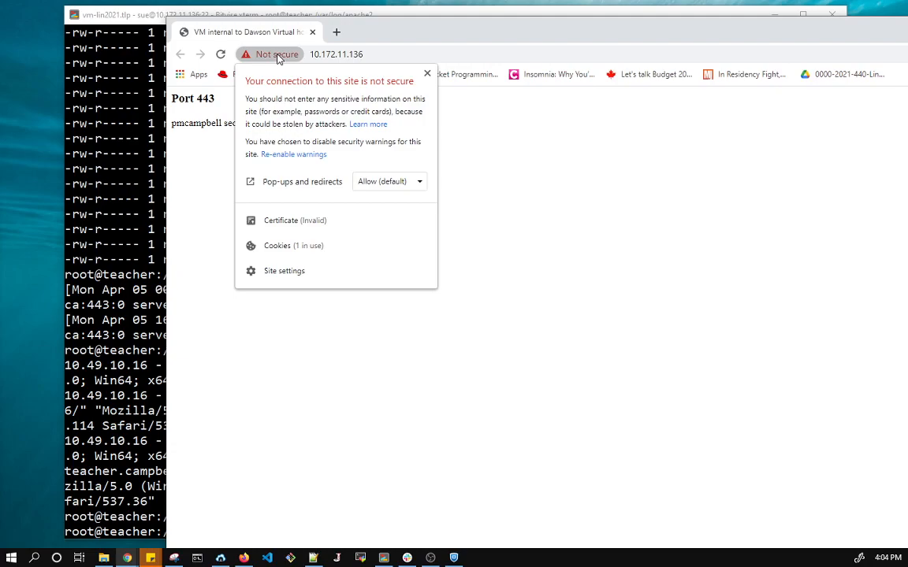
left_click(307, 222)
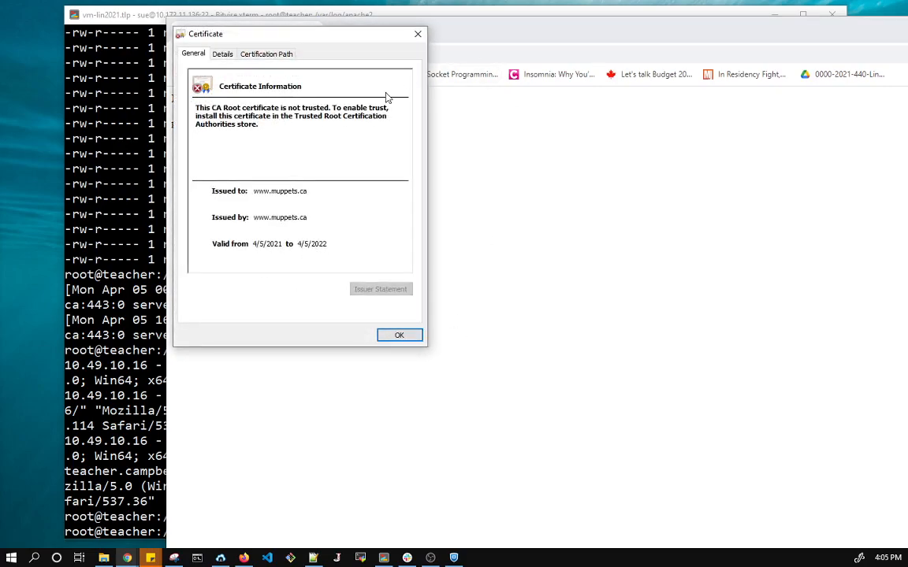